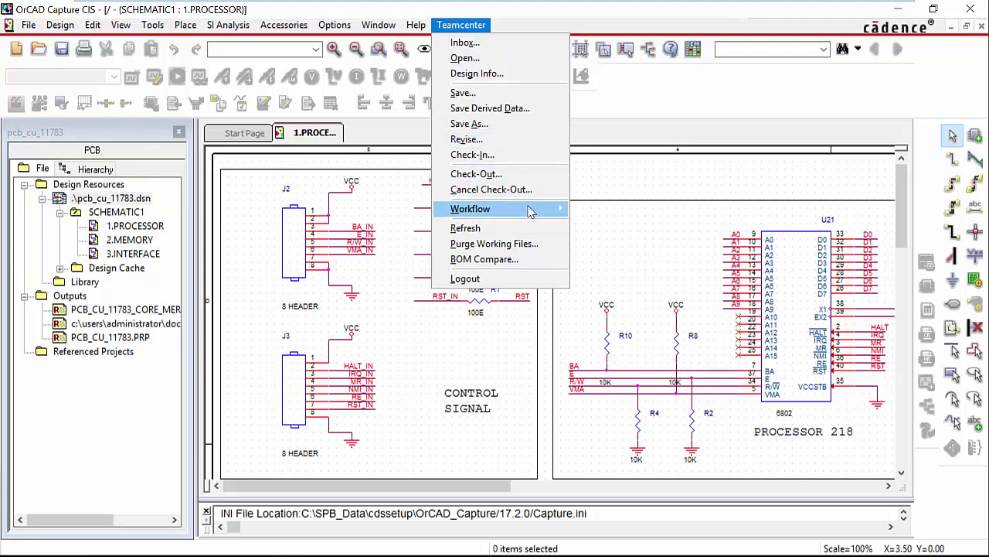
# - Start a Teamcenter Save As of the schematic design and rename the top-level PCA item as Demo Project
pyautogui.moveTo(533, 210)
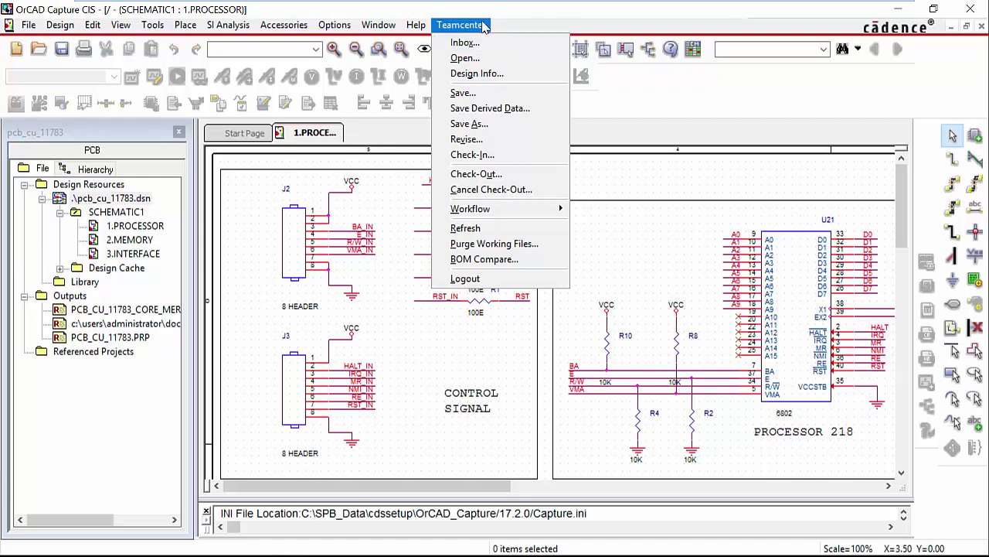
pyautogui.click(517, 129)
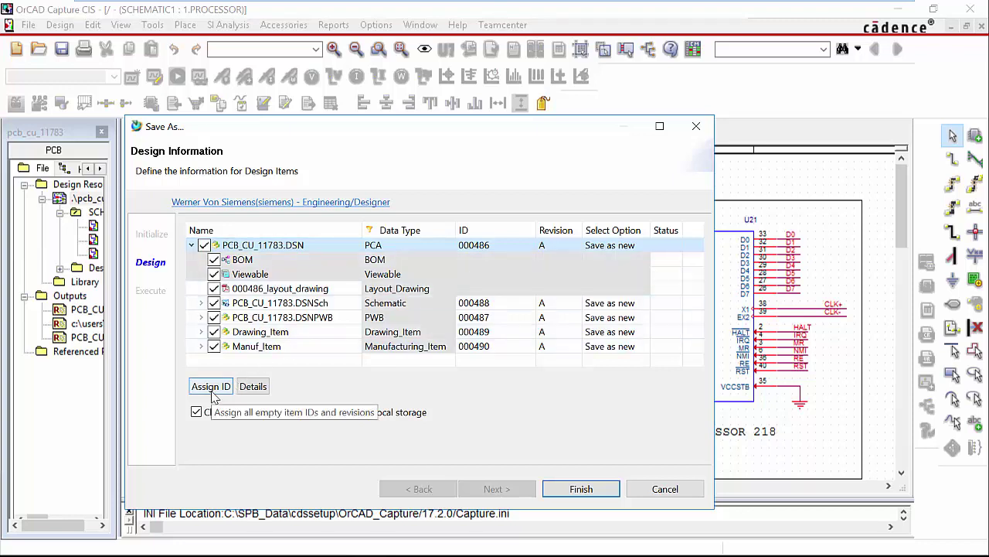
pyautogui.doubleClick(497, 248)
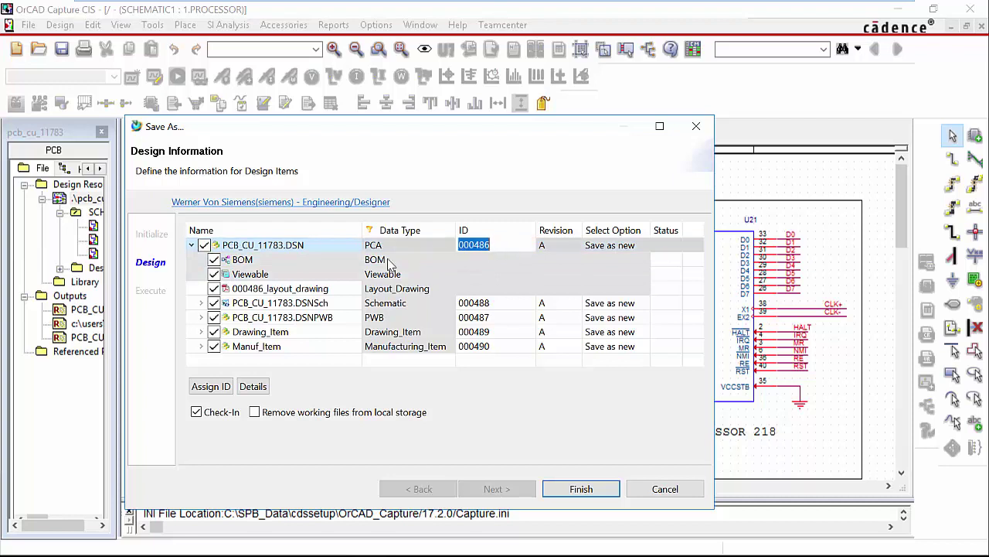
pyautogui.click(348, 249)
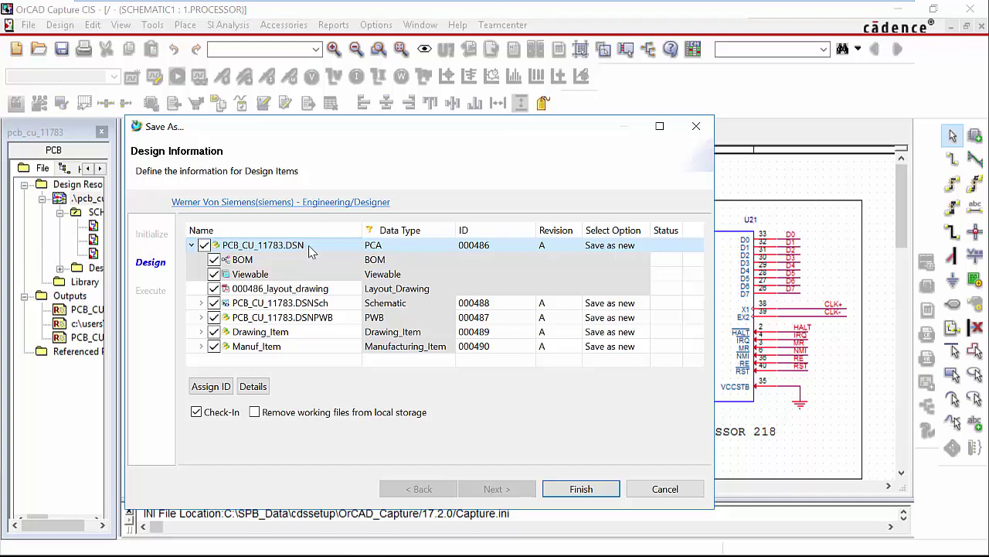
pyautogui.click(313, 249)
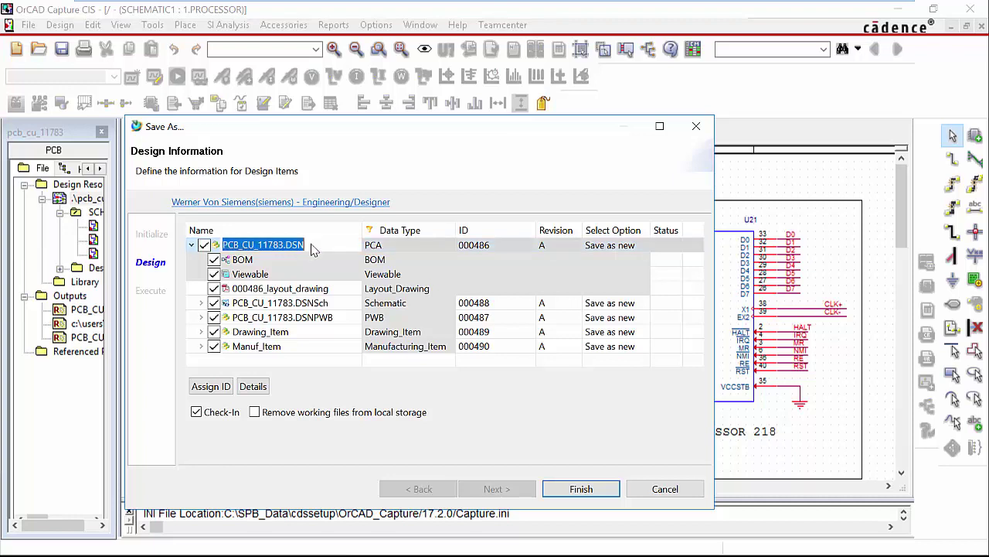
pyautogui.write('Demo Project')
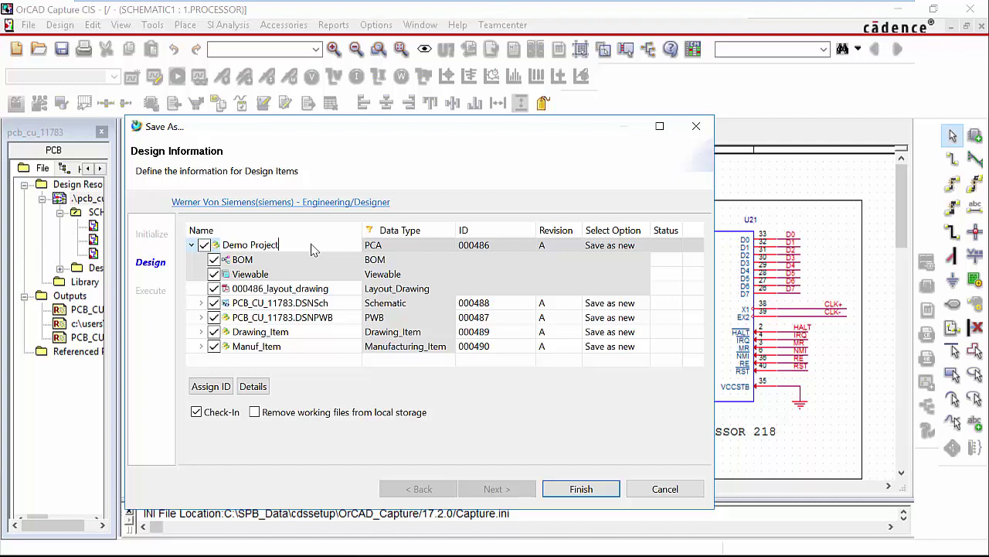
pyautogui.press('Return')
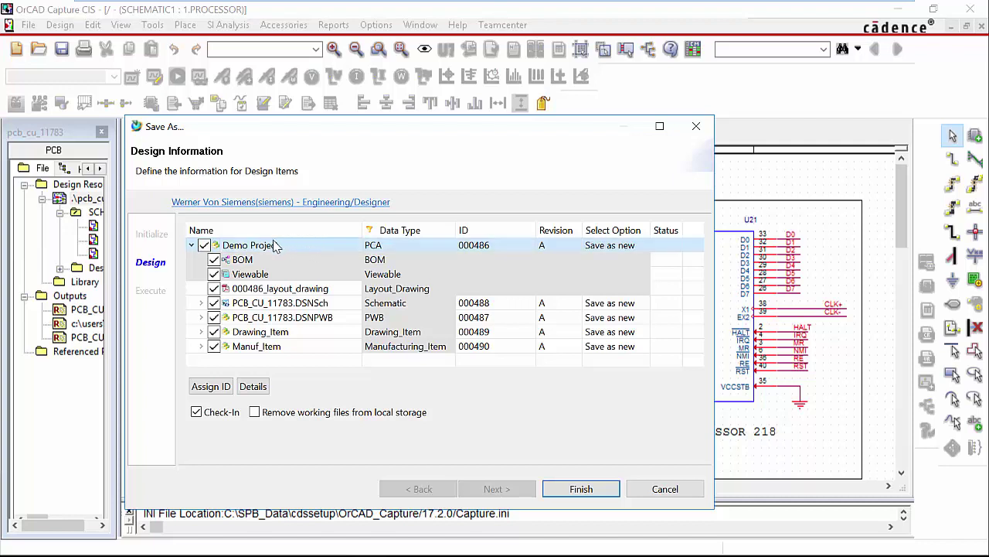
# - Review the BOM and Viewable entries, and rename the Schematic item as Demo Schematic
pyautogui.click(246, 264)
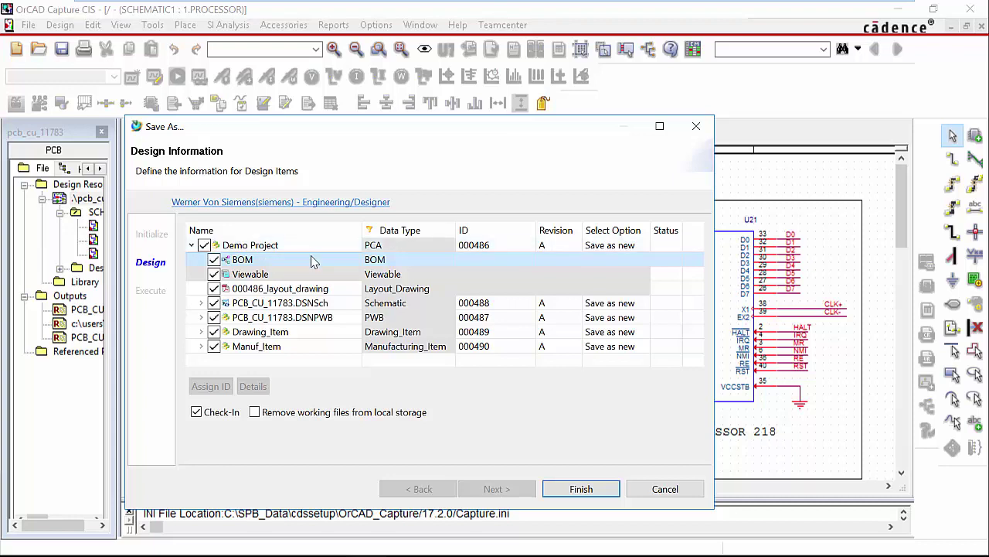
pyautogui.click(300, 277)
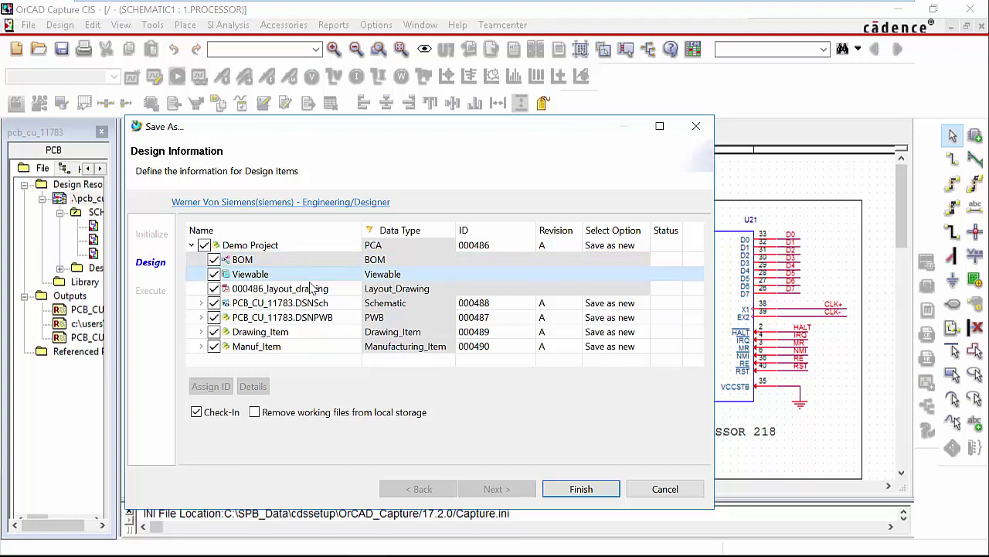
pyautogui.click(316, 303)
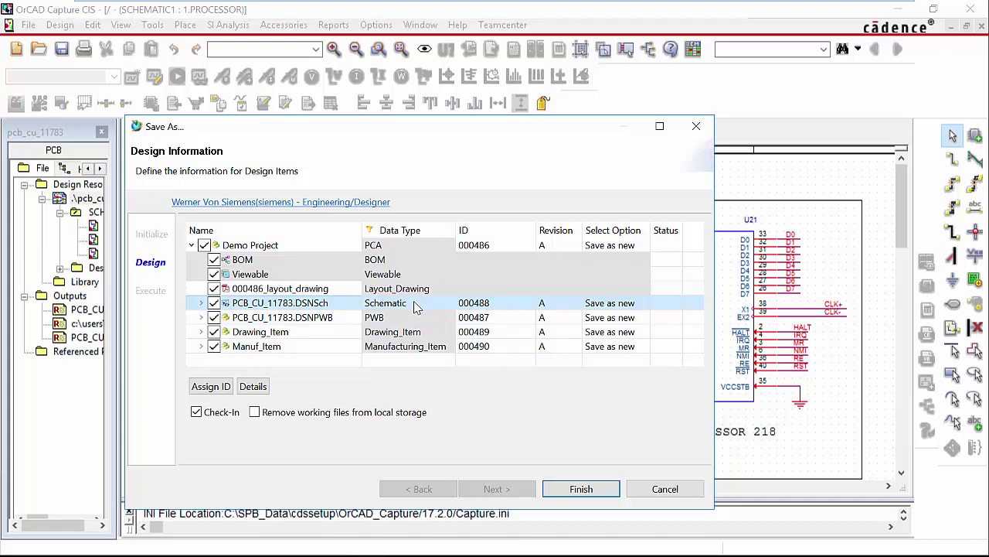
pyautogui.click(346, 303)
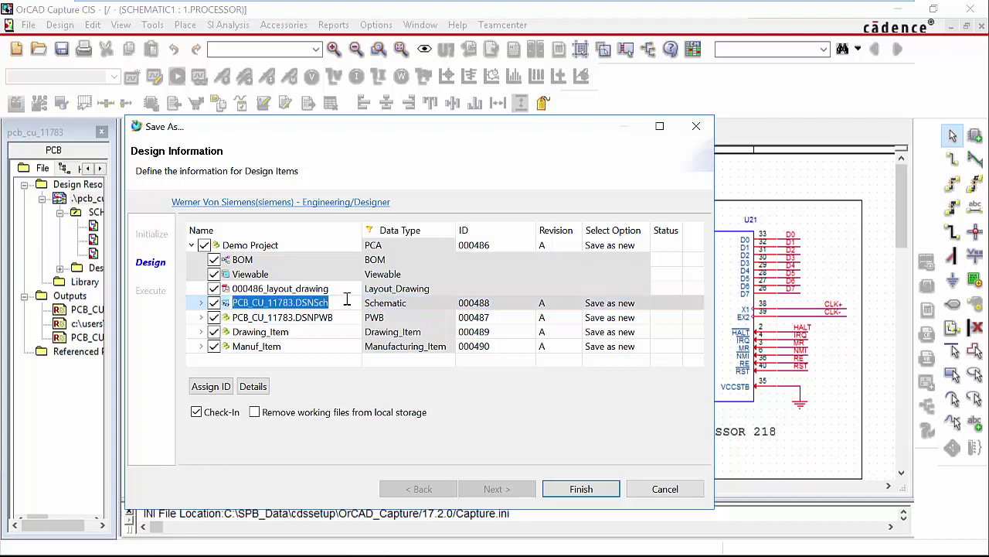
pyautogui.write('Dem')
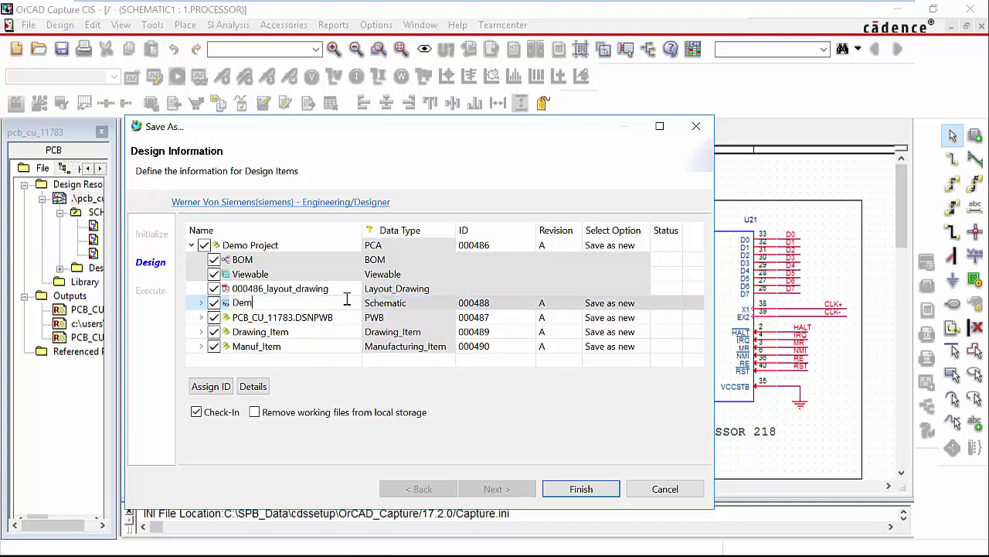
pyautogui.write('o Schematic')
pyautogui.press('Return')
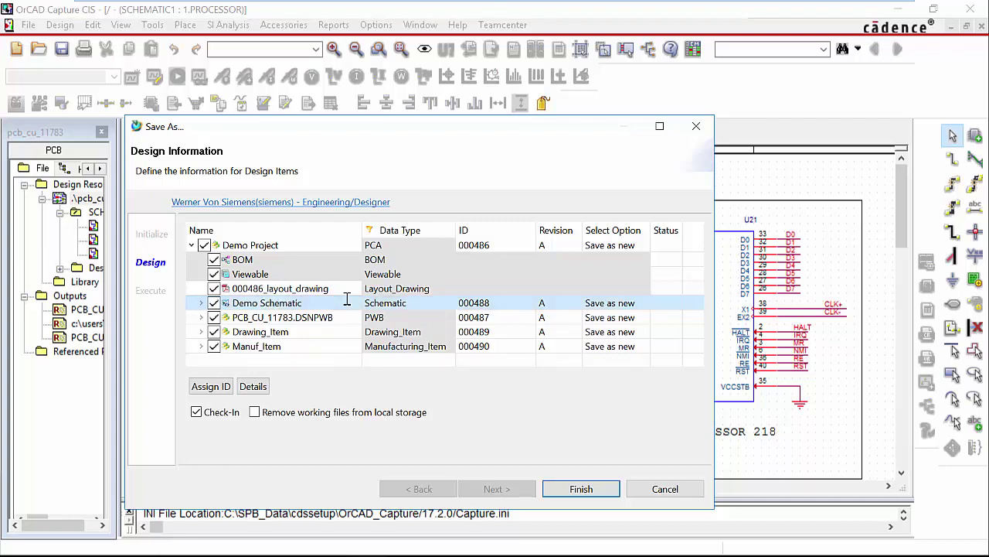
# - Expand Demo Schematic to check its Design dataset, and rename the PWB item as Board
pyautogui.click(202, 303)
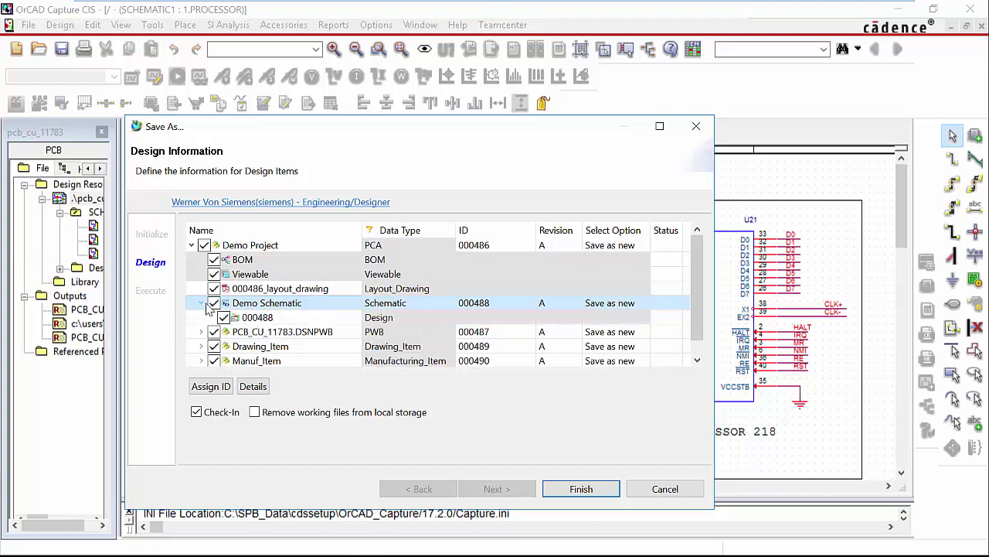
pyautogui.click(376, 320)
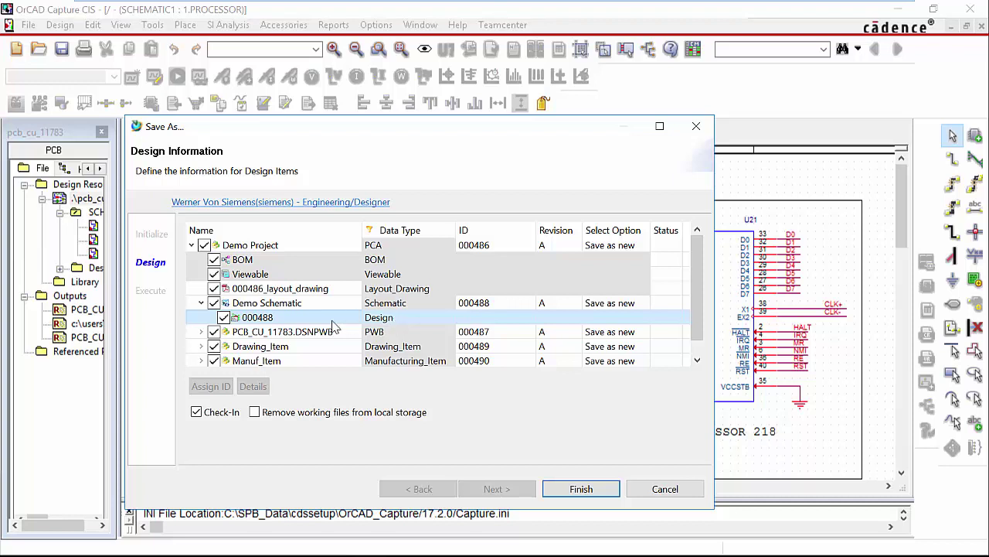
pyautogui.click(386, 333)
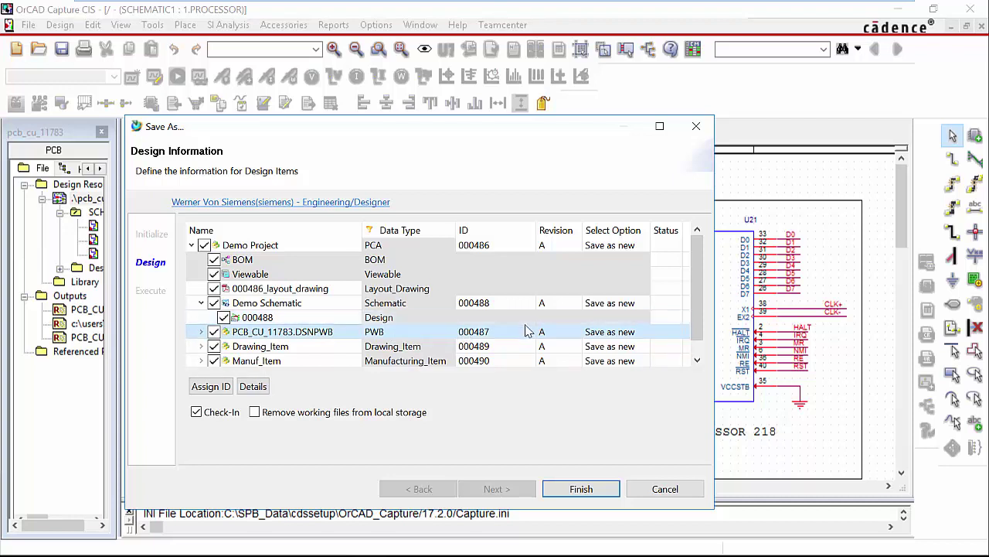
pyautogui.click(345, 338)
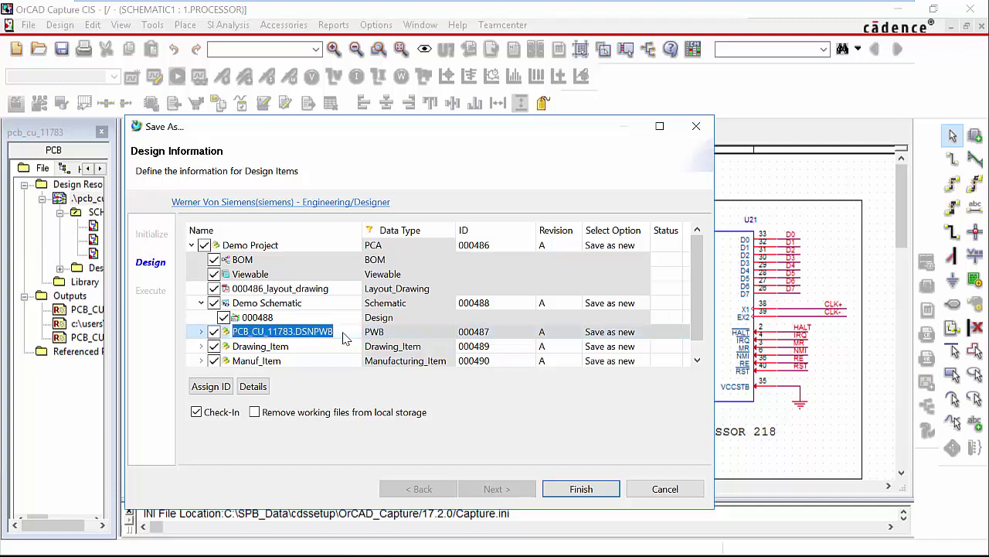
pyautogui.press('BackSpace')
pyautogui.write('Board')
pyautogui.press('Return')
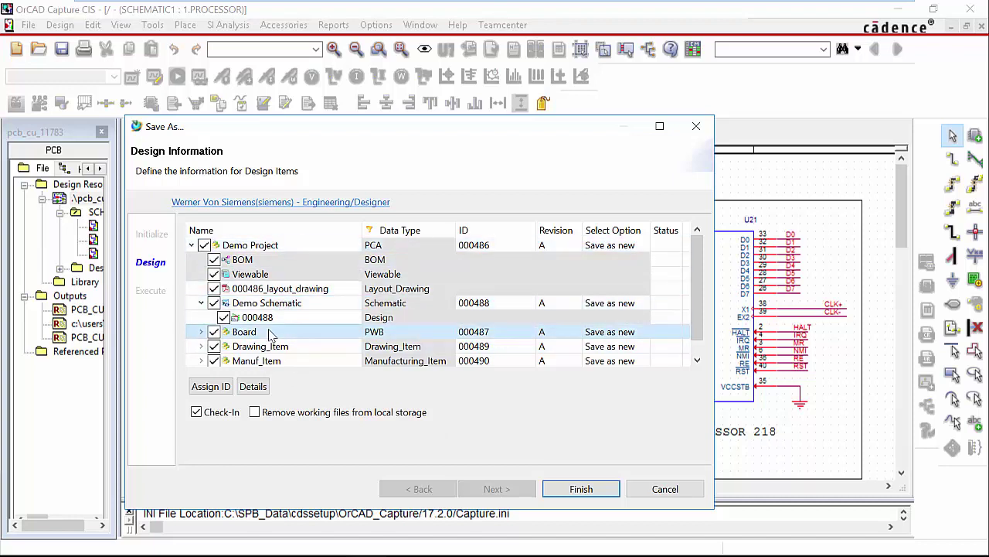
# - Examine the layout drawing and the datasets nested under the Board, Drawing_Item and Manuf_Item entries
pyautogui.scroll(-1, 271, 334)
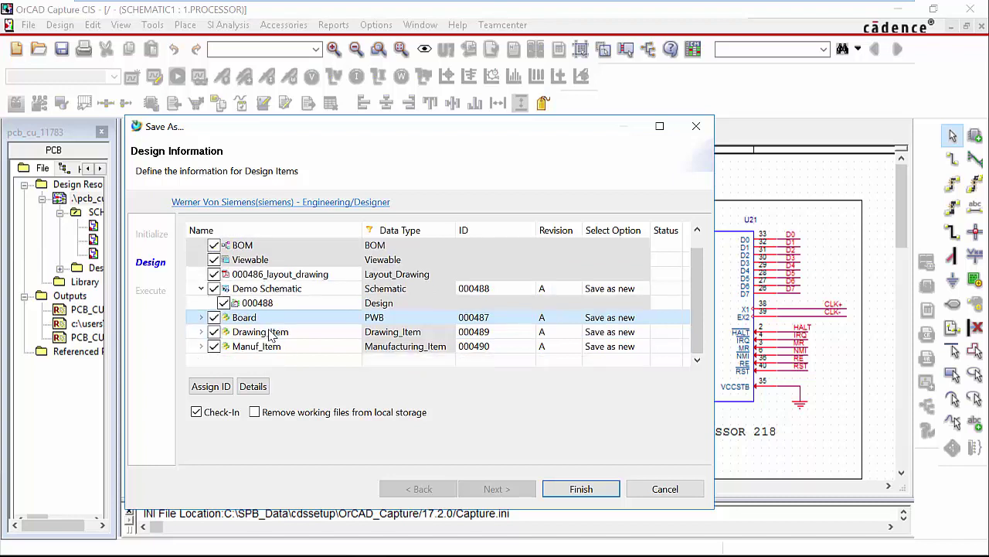
pyautogui.click(270, 334)
pyautogui.keyDown('shift'); pyautogui.click(266, 348); pyautogui.keyUp('shift')
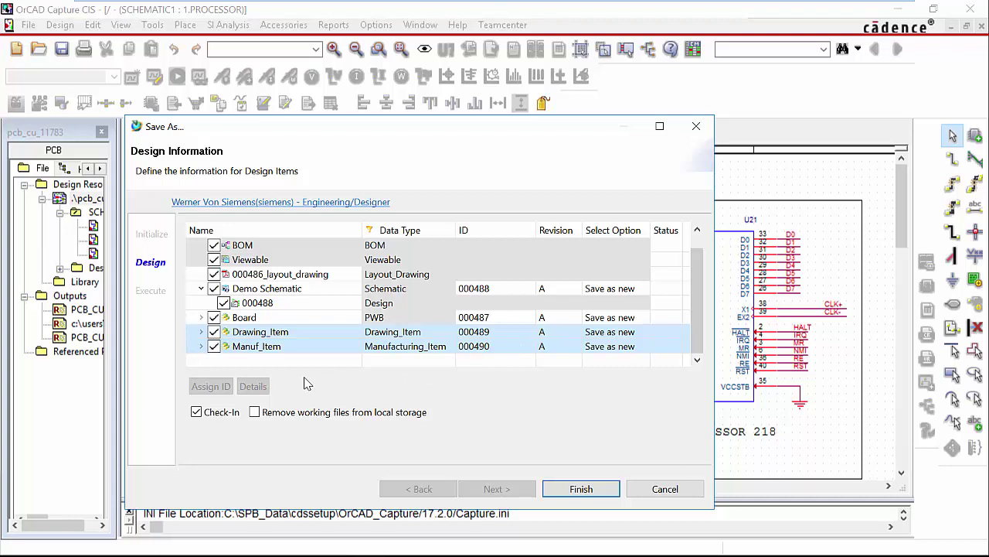
pyautogui.click(293, 275)
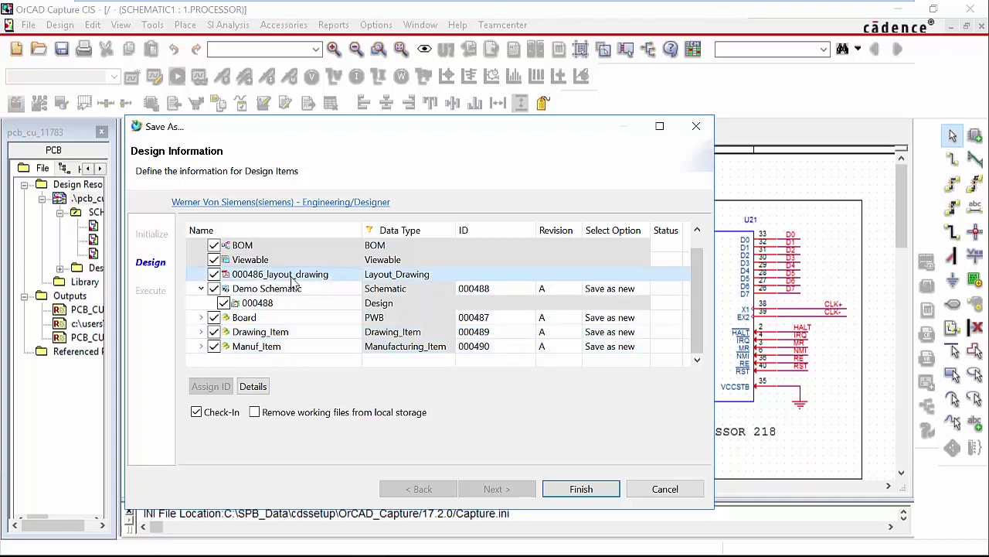
pyautogui.click(201, 317)
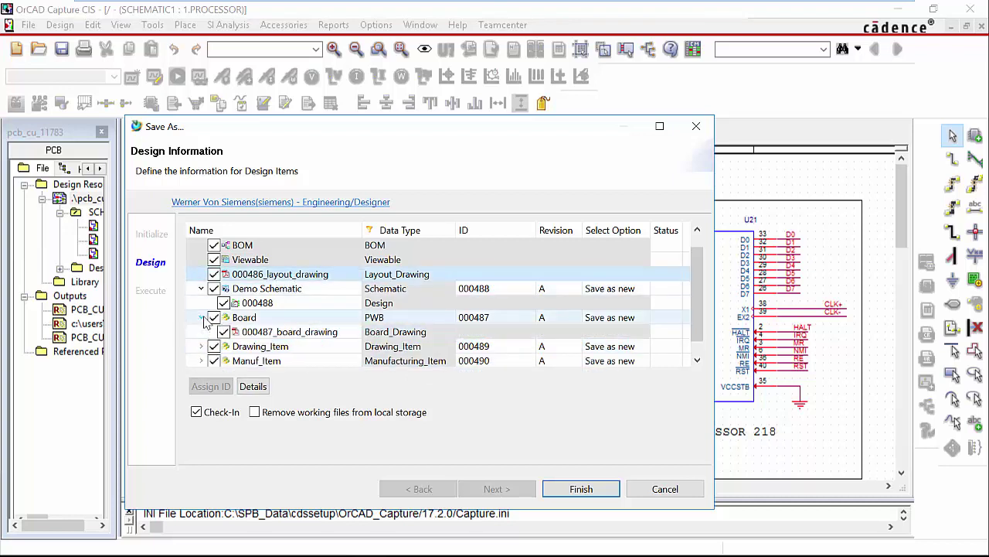
pyautogui.click(250, 334)
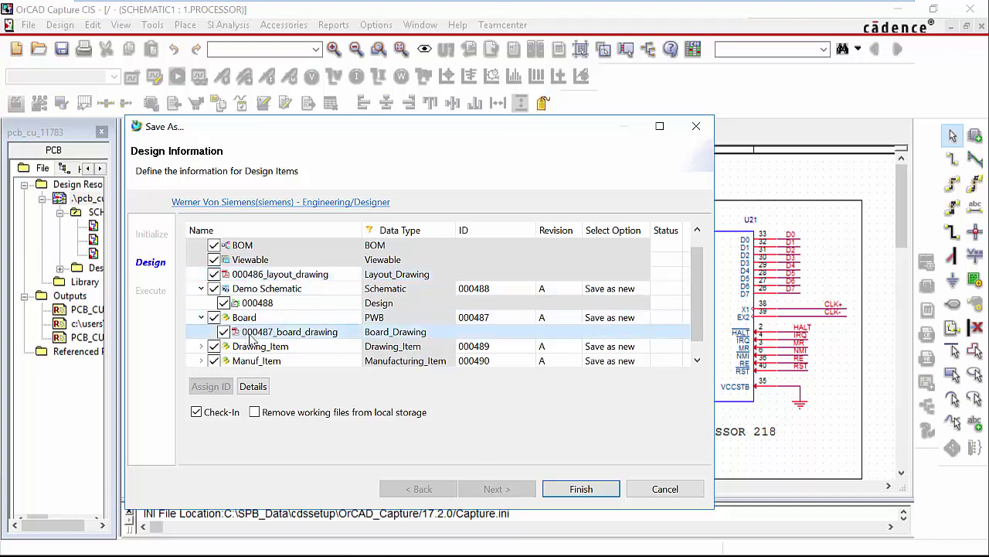
pyautogui.click(199, 364)
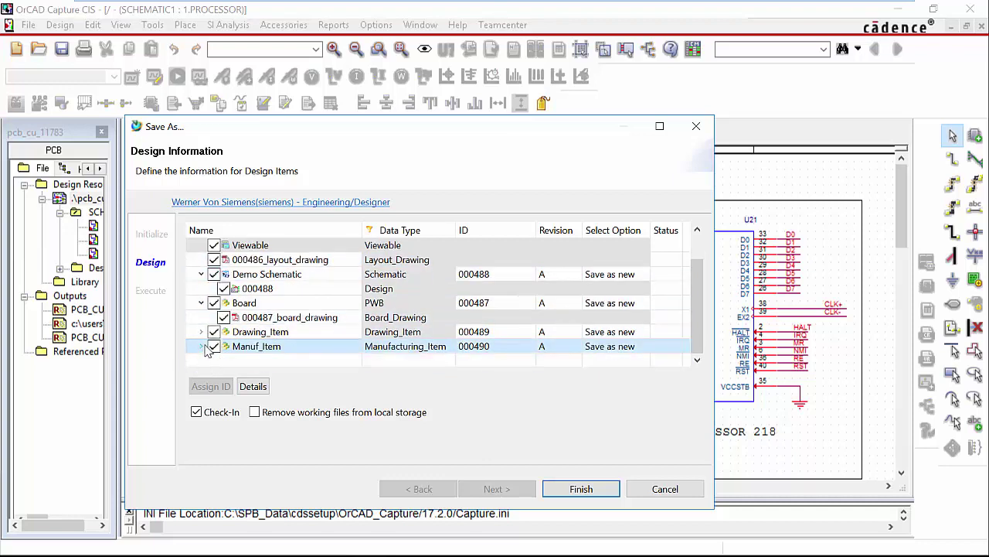
pyautogui.click(202, 347)
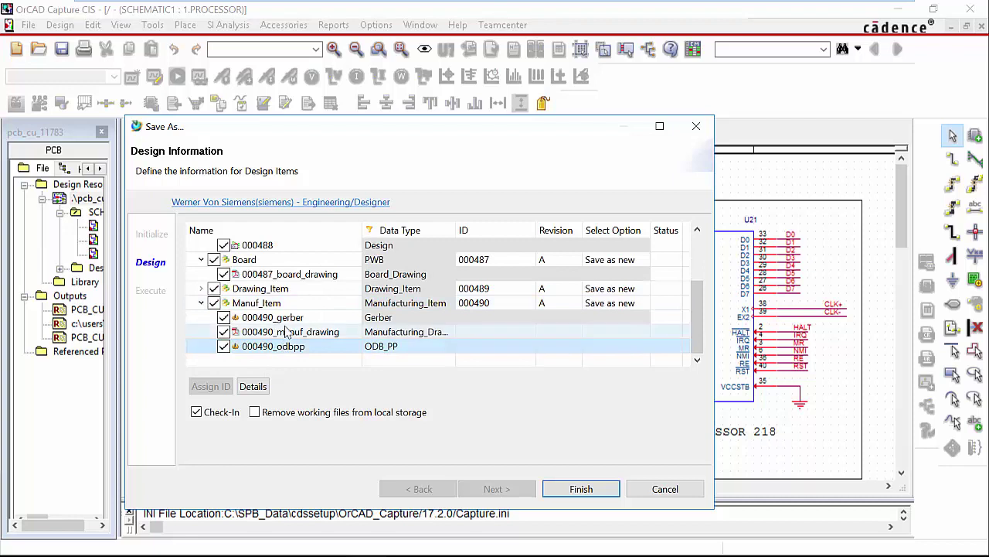
pyautogui.click(201, 288)
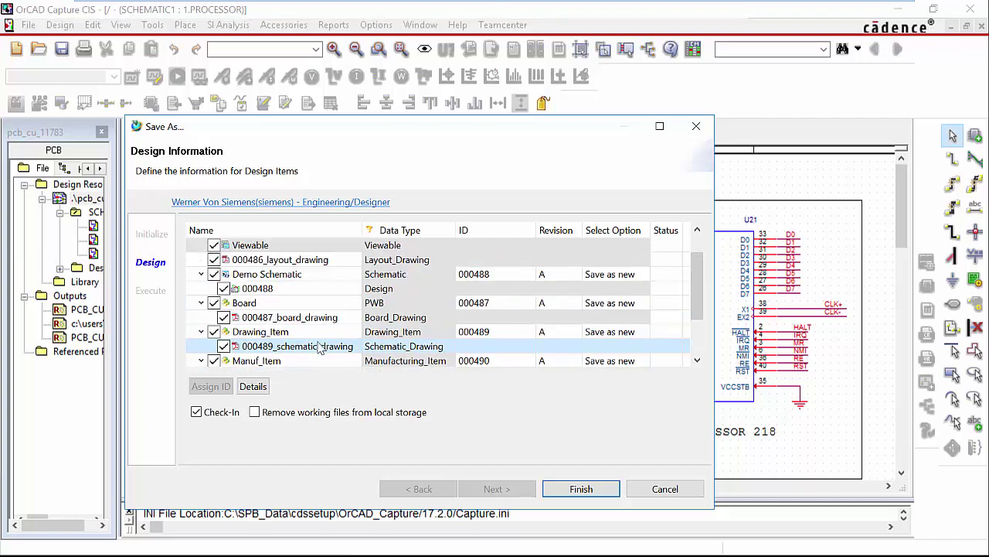
pyautogui.scroll(1, 322, 345)
pyautogui.scroll(1, 319, 332)
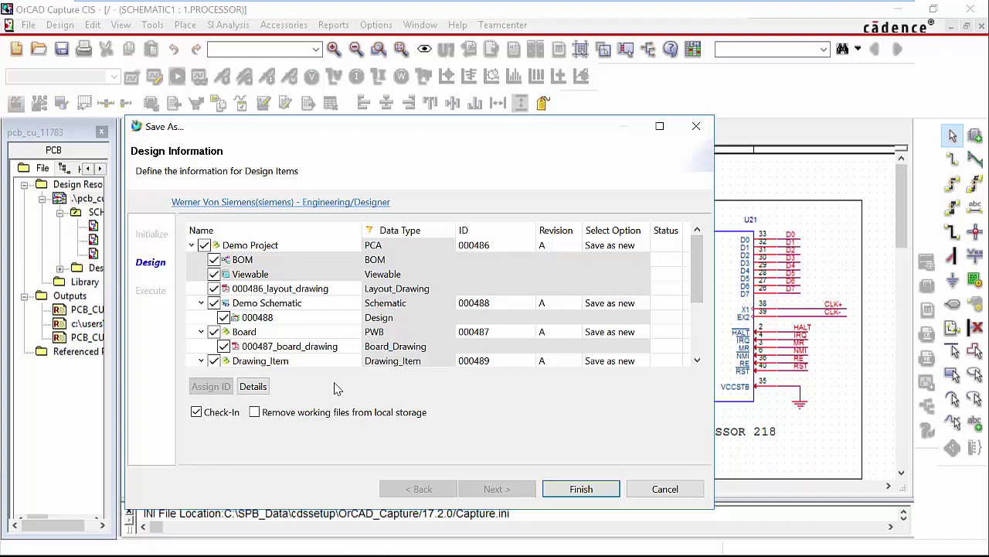
# - Execute the Save As of the Demo Project structure with Check-In enabled, and close the wizard
pyautogui.click(608, 493)
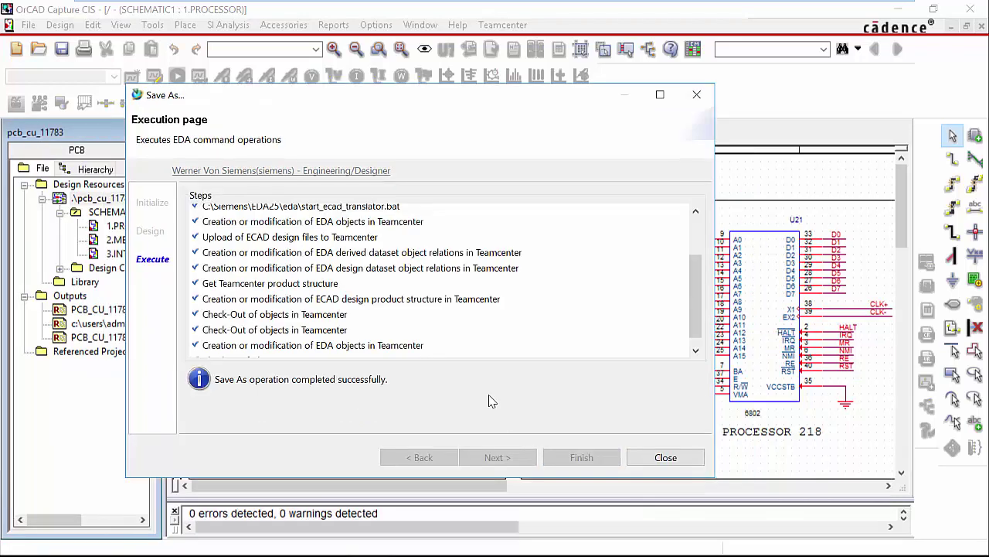
pyautogui.click(646, 462)
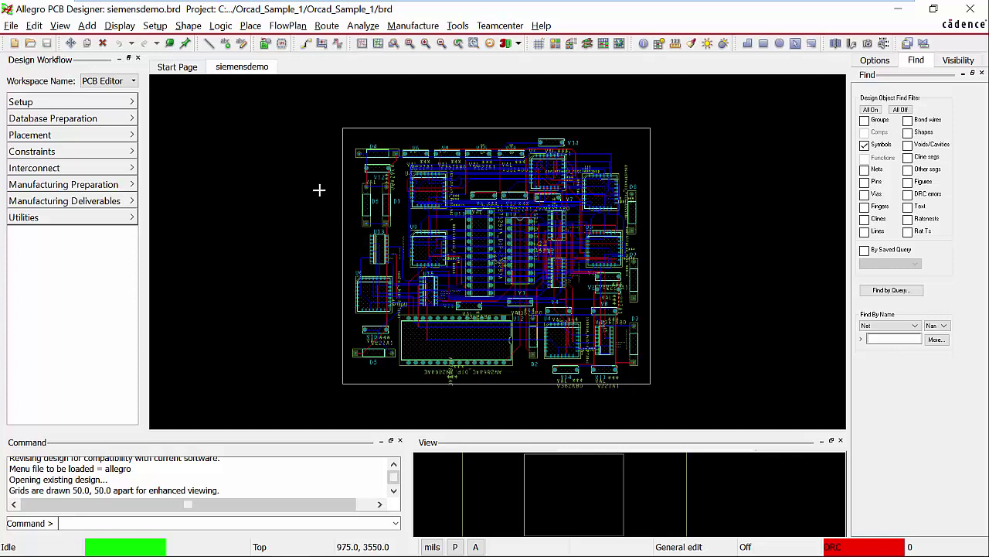
# - Save the siemensdemo board layout to Teamcenter under Demo Project using Save As, after reviewing its Design and Viewable datasets, with Check-In enabled
pyautogui.click(500, 25)
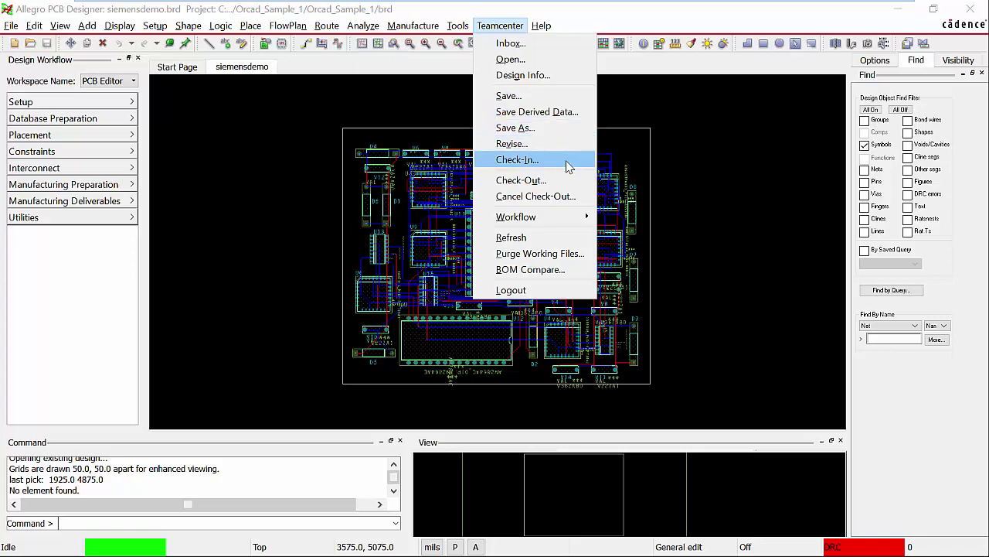
pyautogui.moveTo(572, 217)
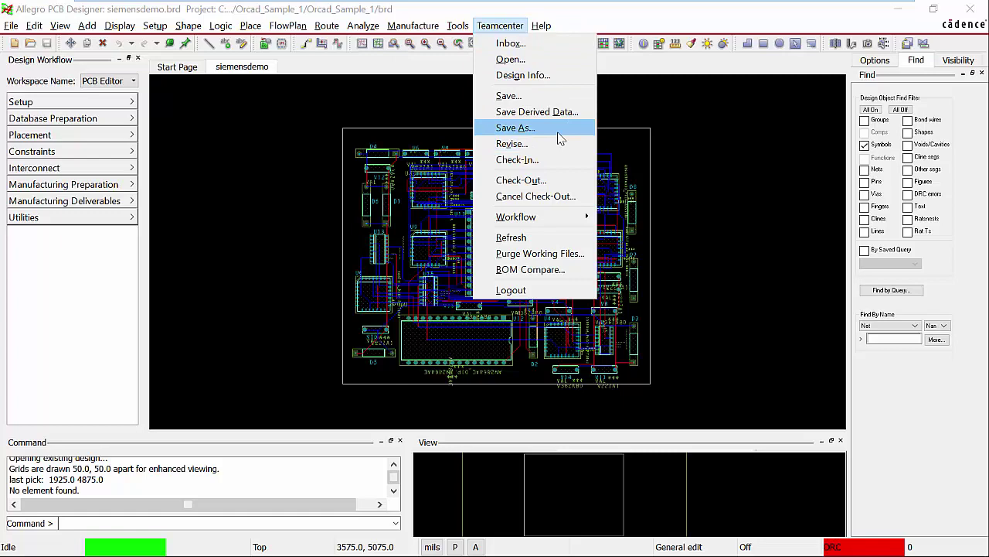
pyautogui.click(515, 129)
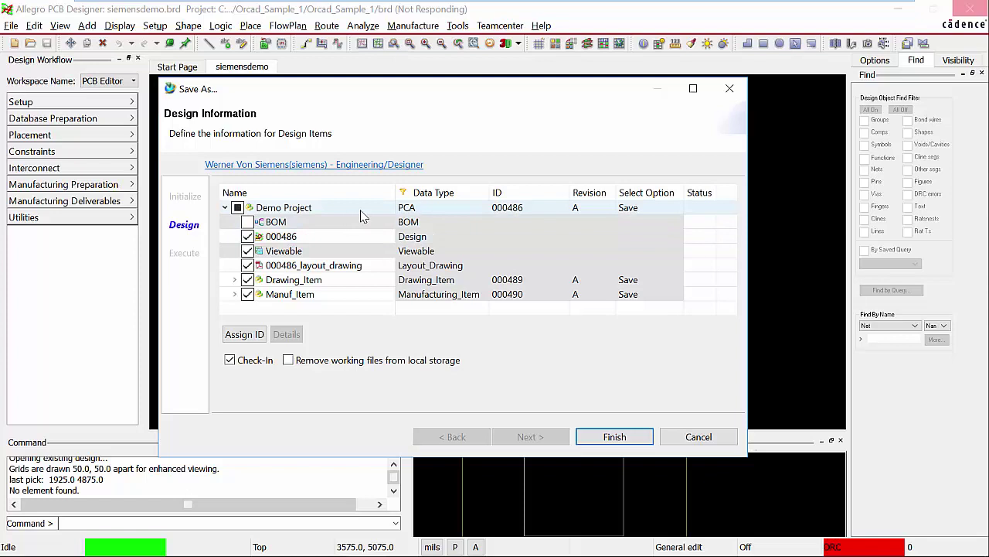
pyautogui.click(350, 240)
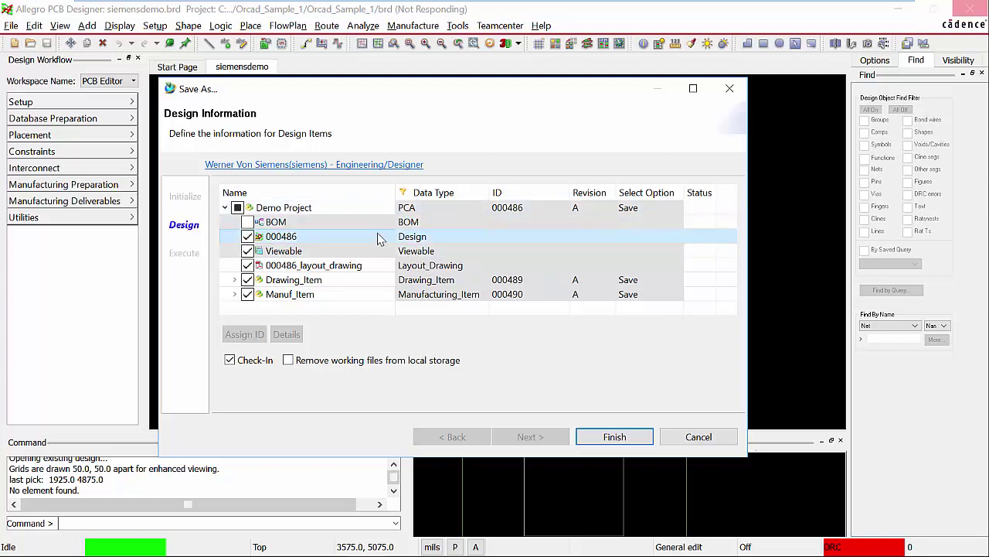
pyautogui.click(378, 251)
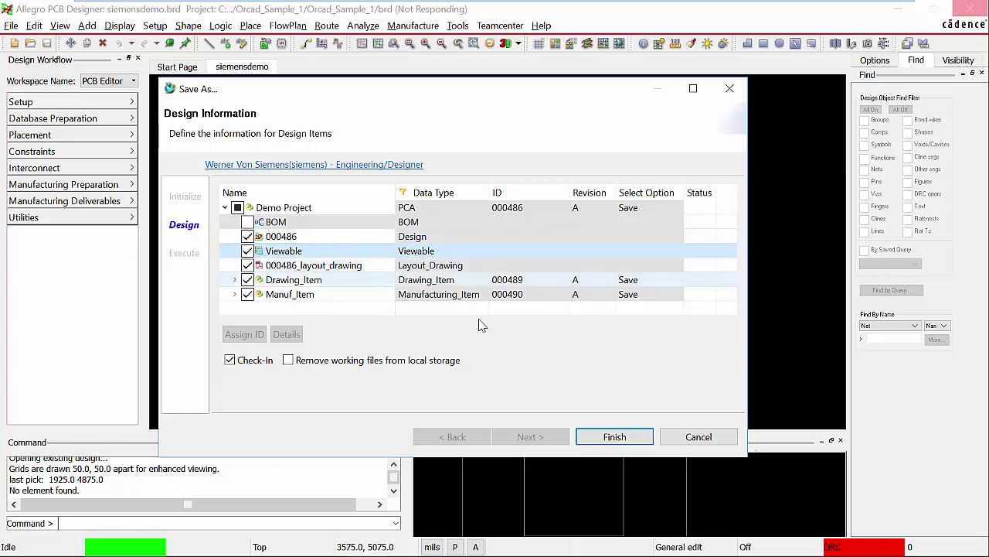
pyautogui.click(646, 439)
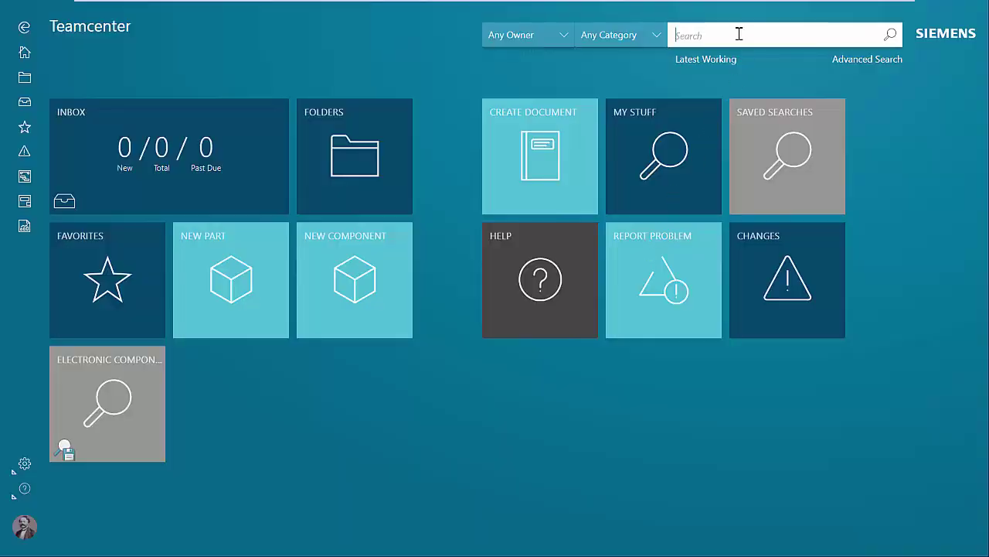
# - Search Teamcenter for Demo and open the Demo Project item from the results
pyautogui.write('Demo')
pyautogui.press('Return')
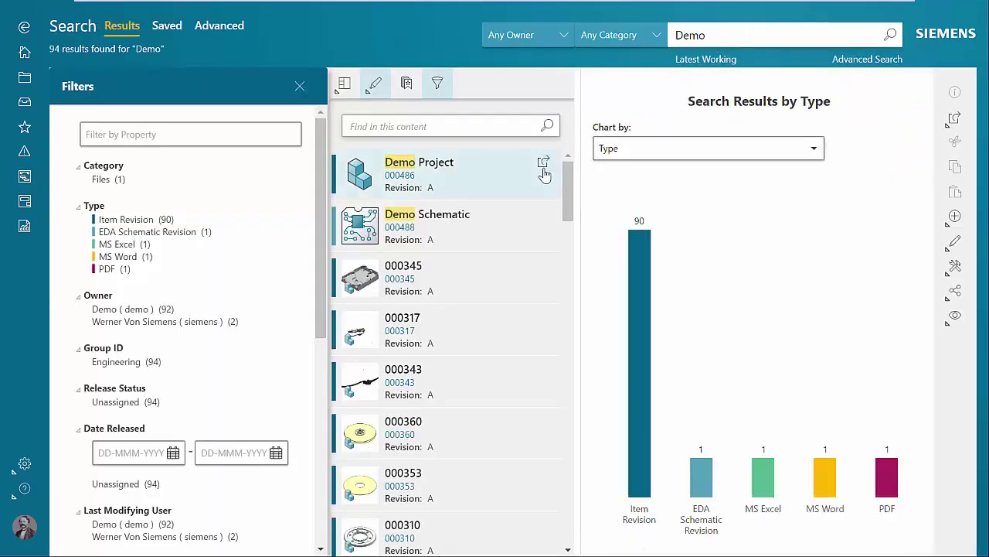
pyautogui.click(544, 164)
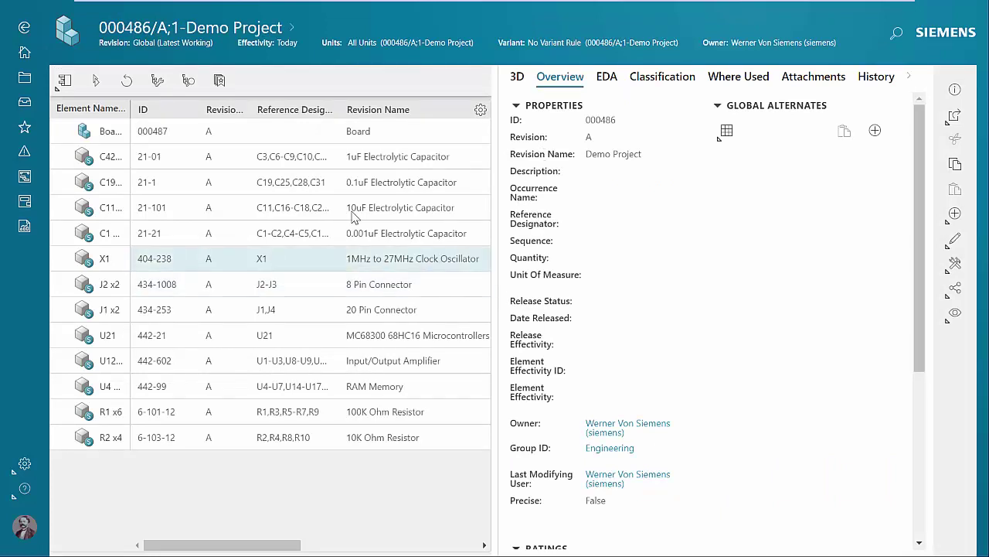
# - Review the Demo Project structure and its component descriptions in the Tree layout, and return to Tree with Summary
pyautogui.click(64, 80)
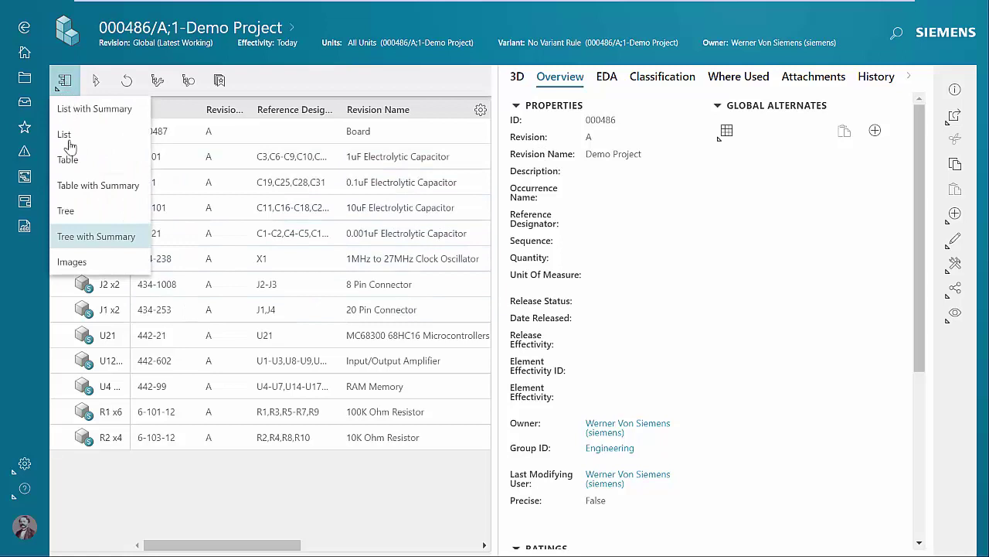
pyautogui.click(66, 213)
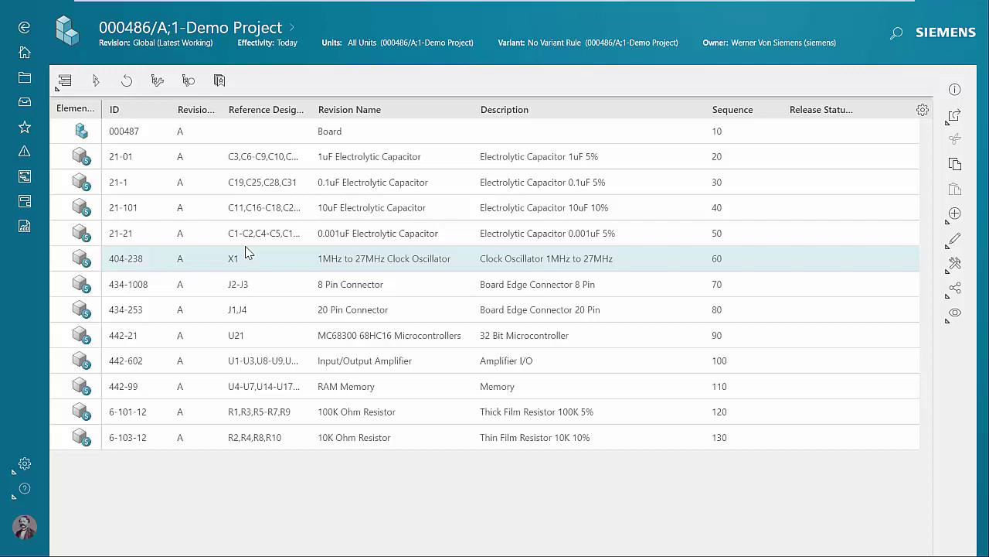
pyautogui.click(64, 80)
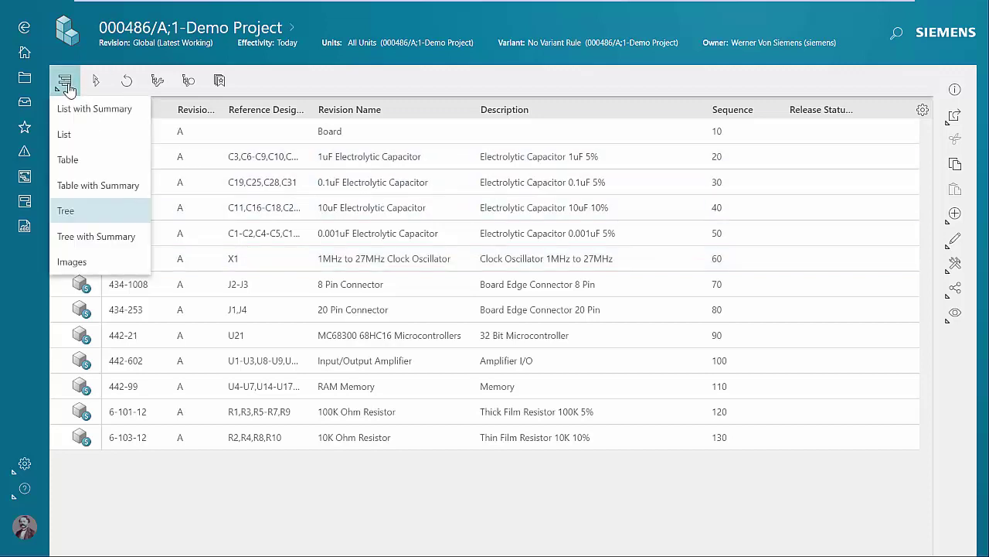
pyautogui.click(88, 236)
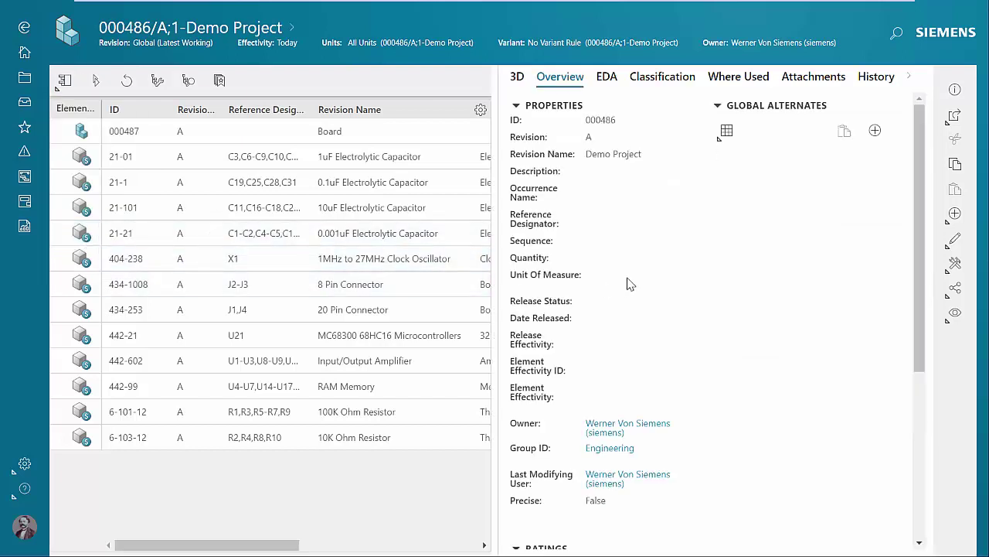
# - Review the Demo Project's attached files with the details area widened, and examine its relations graph from Board to the FATF file
pyautogui.click(810, 80)
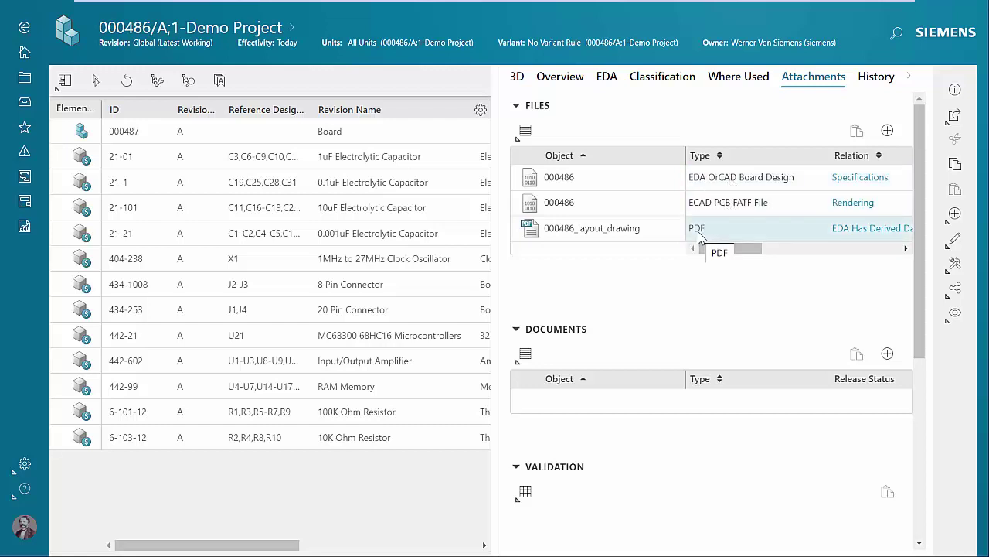
pyautogui.moveTo(499, 251); pyautogui.dragTo(198, 252)
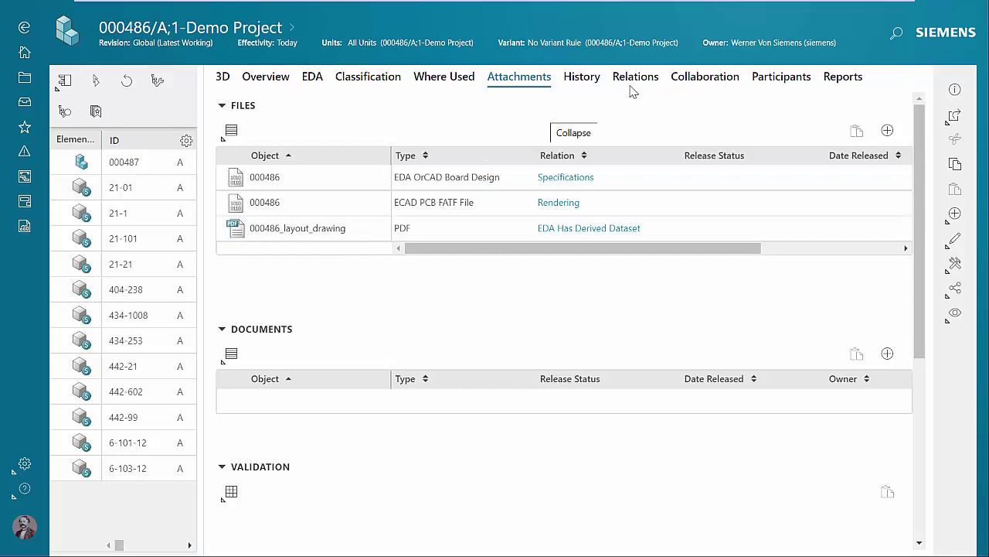
pyautogui.click(628, 81)
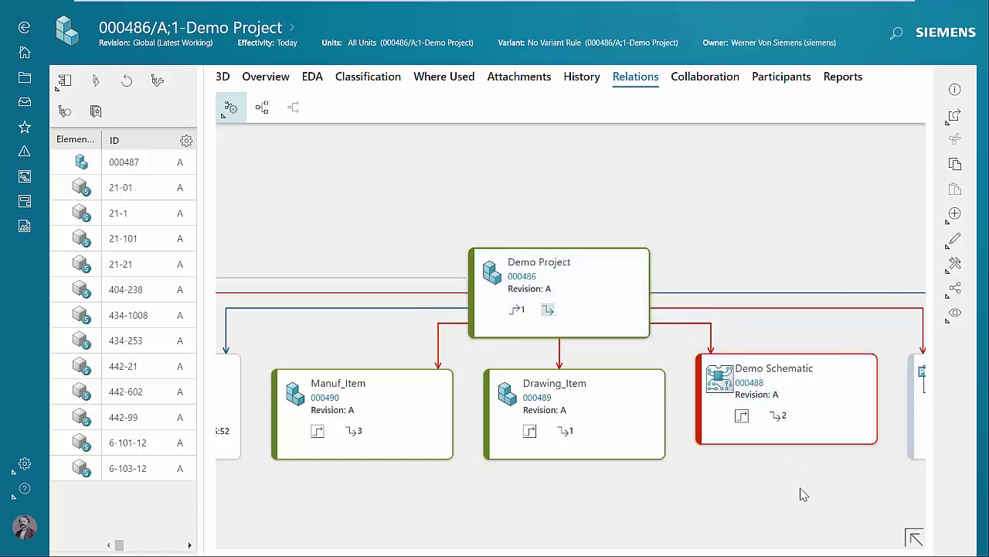
pyautogui.moveTo(802, 490); pyautogui.dragTo(366, 404)
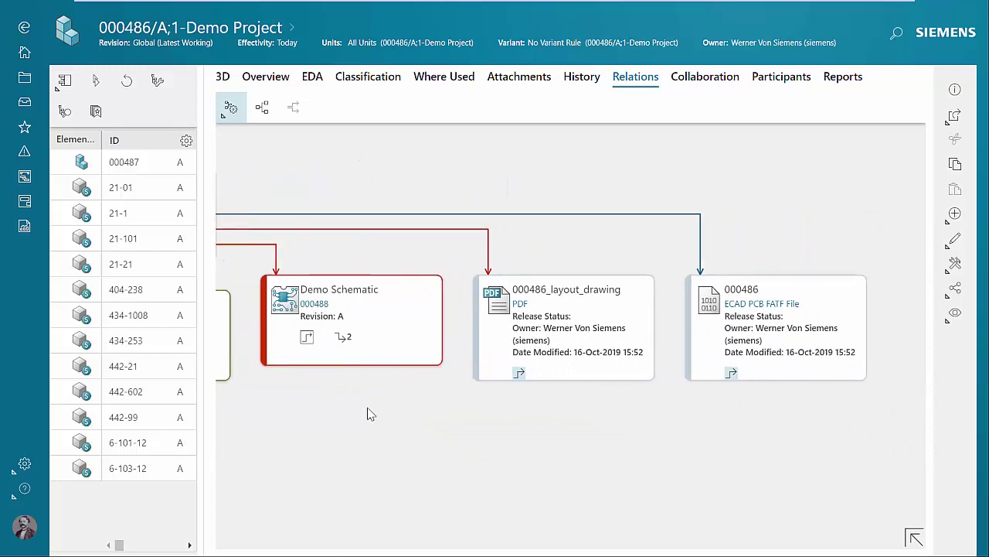
pyautogui.scroll(-3, 475, 402)
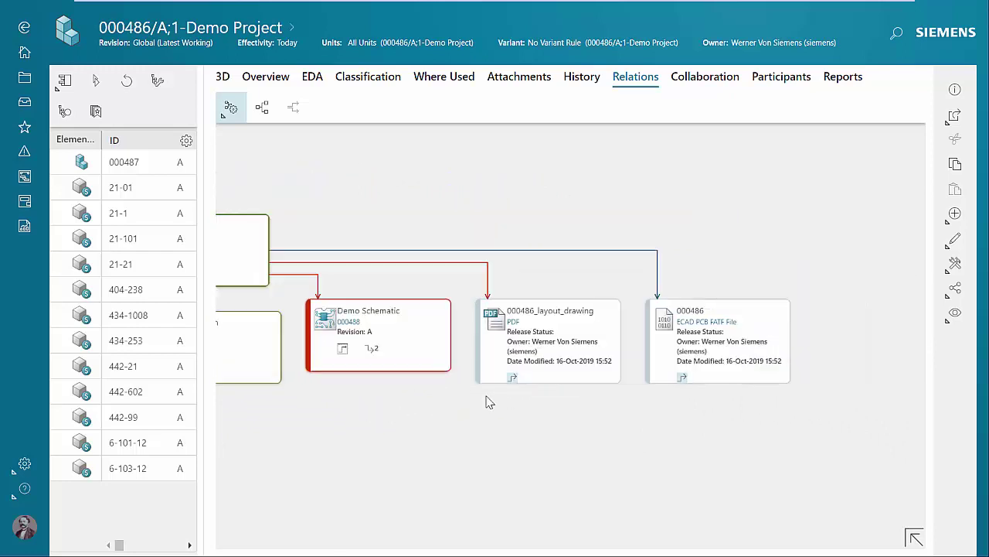
pyautogui.moveTo(301, 406); pyautogui.dragTo(732, 383)
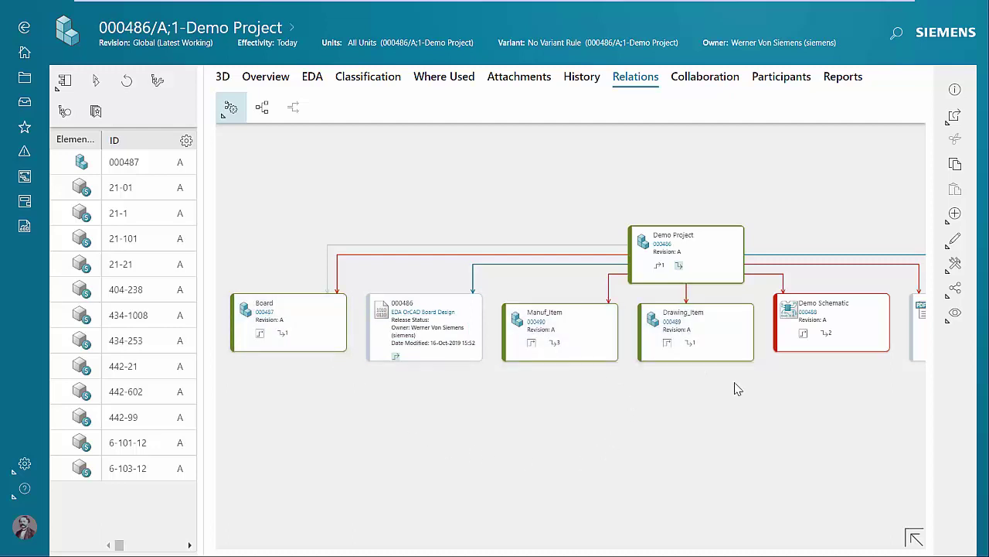
# - Expand the outgoing relations of Demo Schematic, Manuf_Item, Board and Drawing_Item to examine their datasets in the relations graph
pyautogui.click(827, 335)
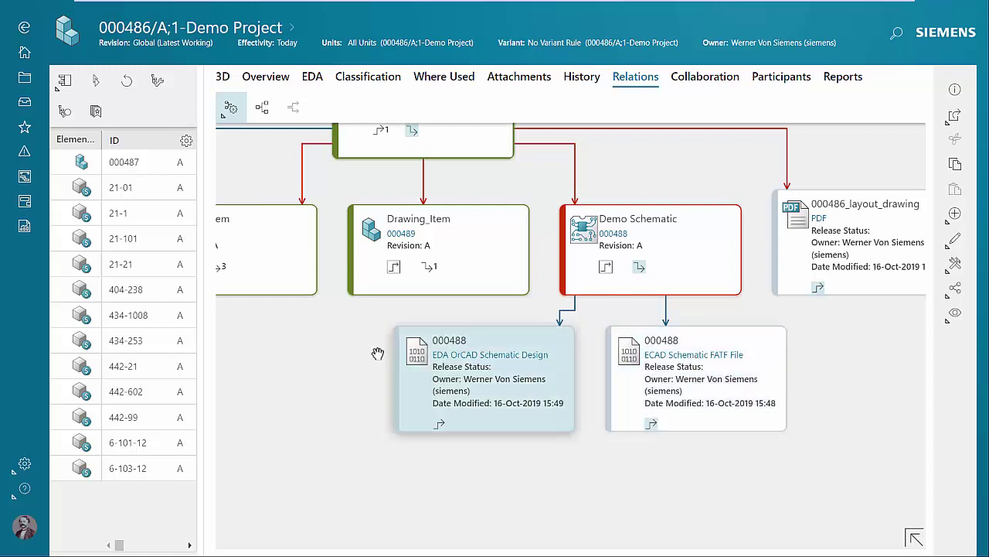
pyautogui.moveTo(355, 353); pyautogui.dragTo(762, 351)
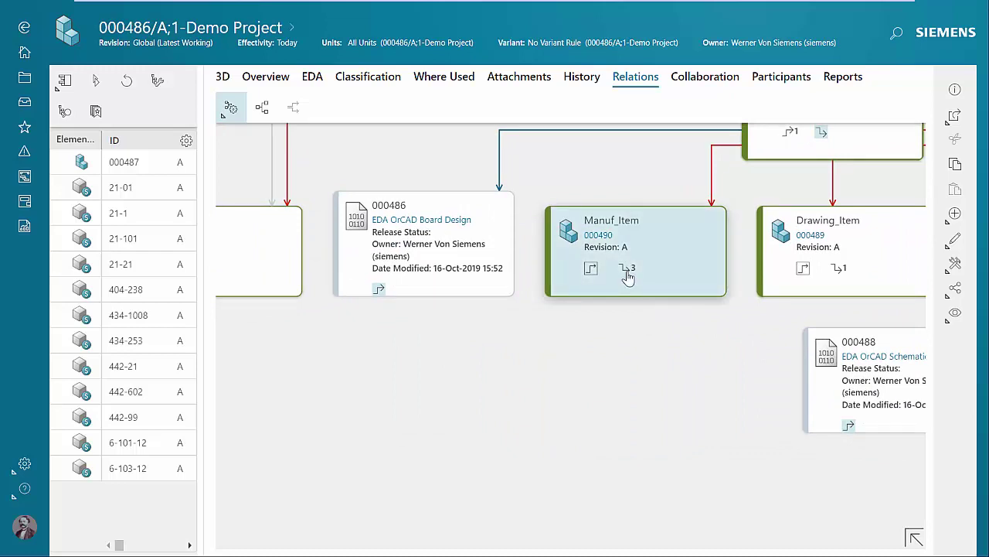
pyautogui.click(627, 271)
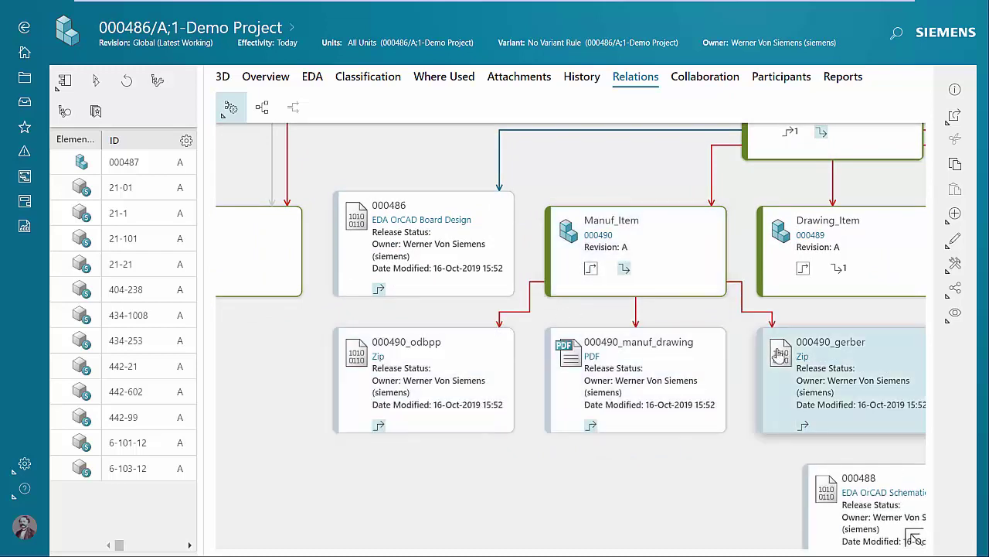
pyautogui.moveTo(325, 343); pyautogui.dragTo(536, 330)
pyautogui.click(415, 257)
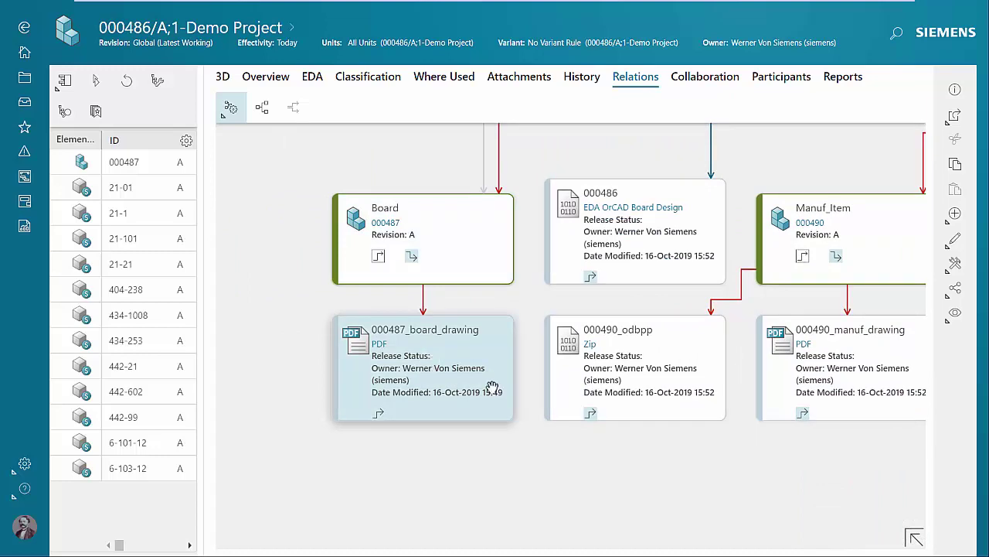
pyautogui.moveTo(760, 452); pyautogui.dragTo(358, 450)
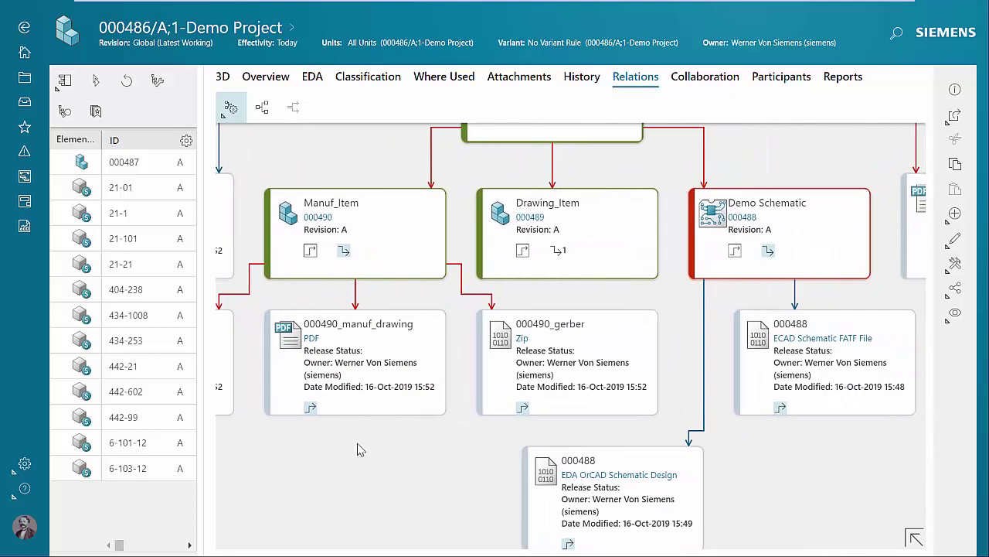
pyautogui.click(557, 254)
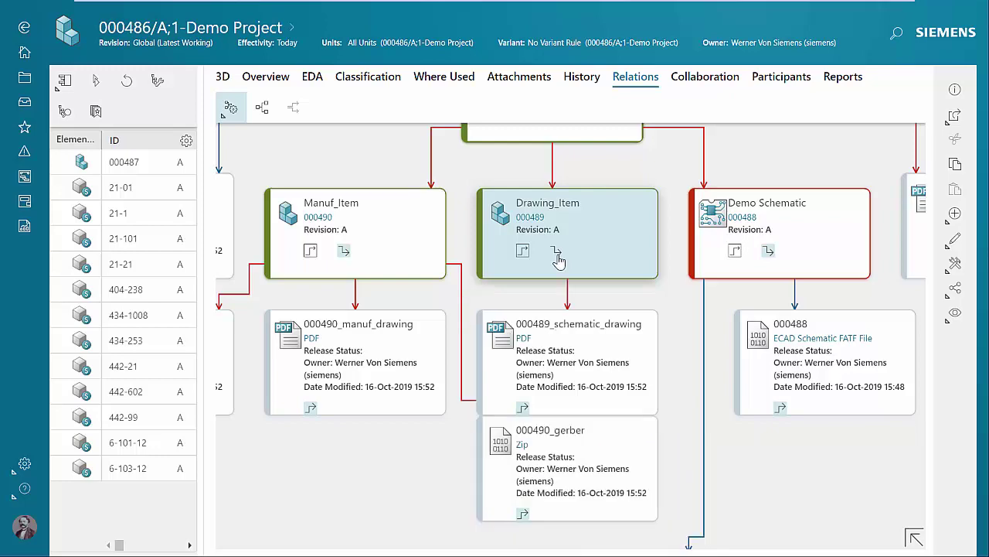
# - Open the 000489_schematic_drawing PDF related to Drawing_Item to view the schematic, and return to Demo Project's relations
pyautogui.click(573, 349)
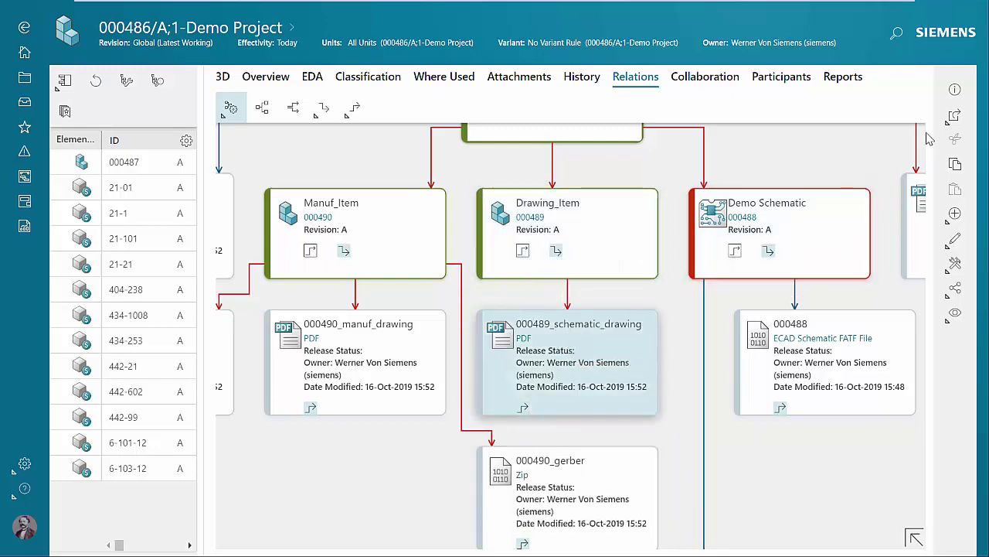
pyautogui.click(950, 124)
pyautogui.click(866, 114)
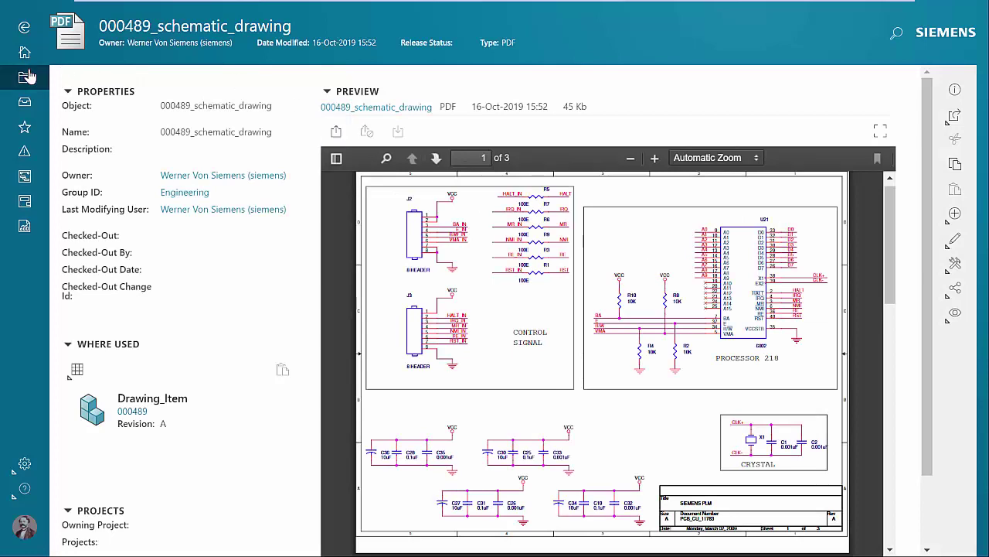
pyautogui.click(24, 27)
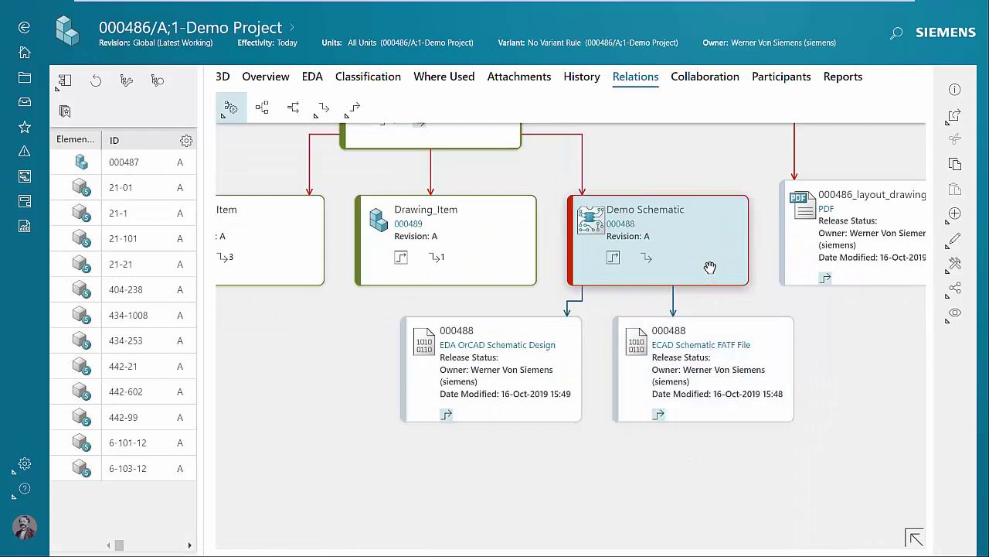
# - Open the Demo Schematic revision and review its attached files and its EDA properties, including description, power and rating
pyautogui.click(950, 120)
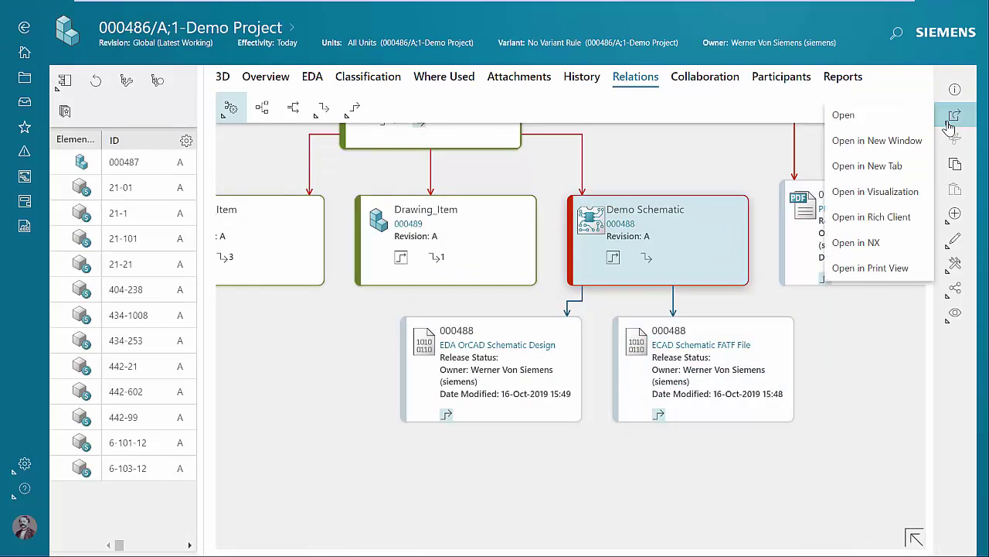
pyautogui.click(889, 117)
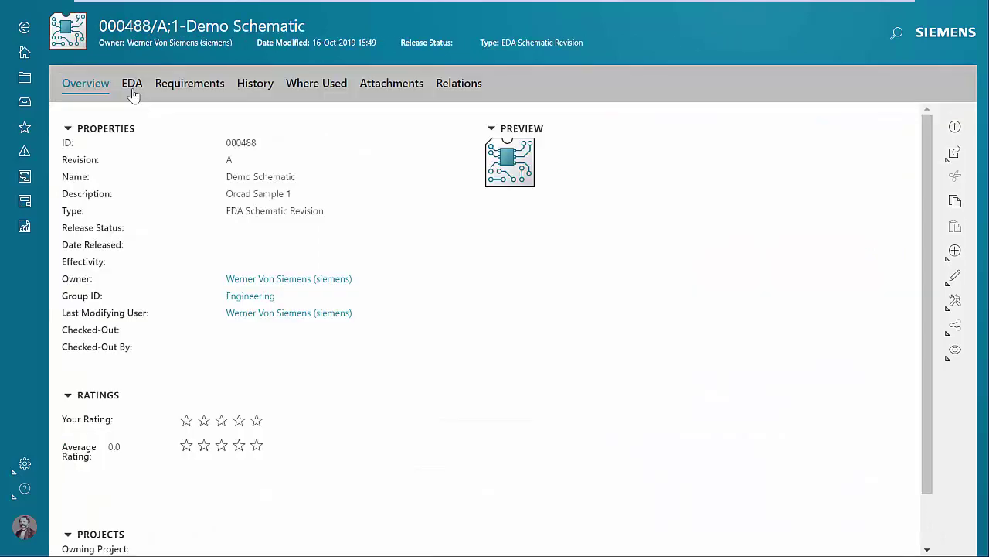
pyautogui.click(366, 87)
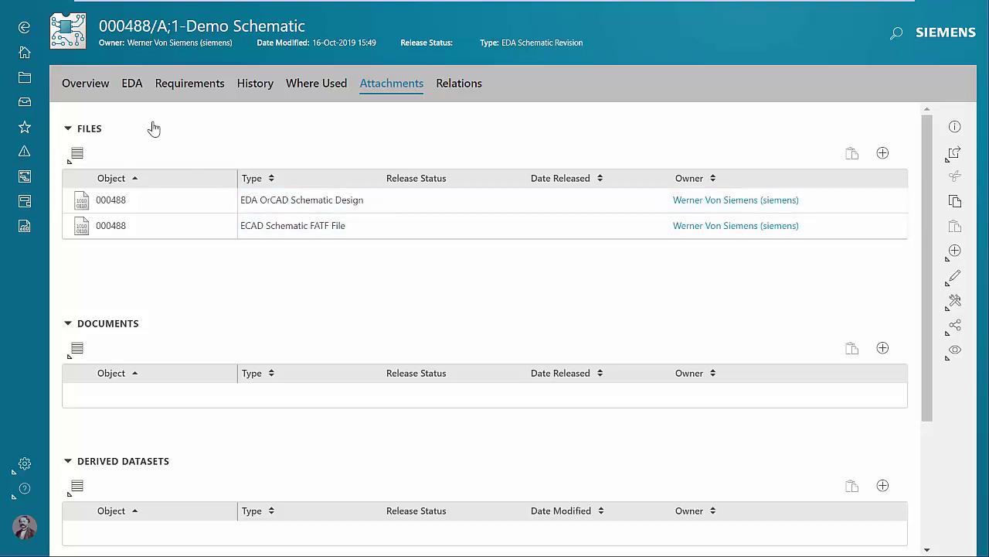
pyautogui.click(129, 84)
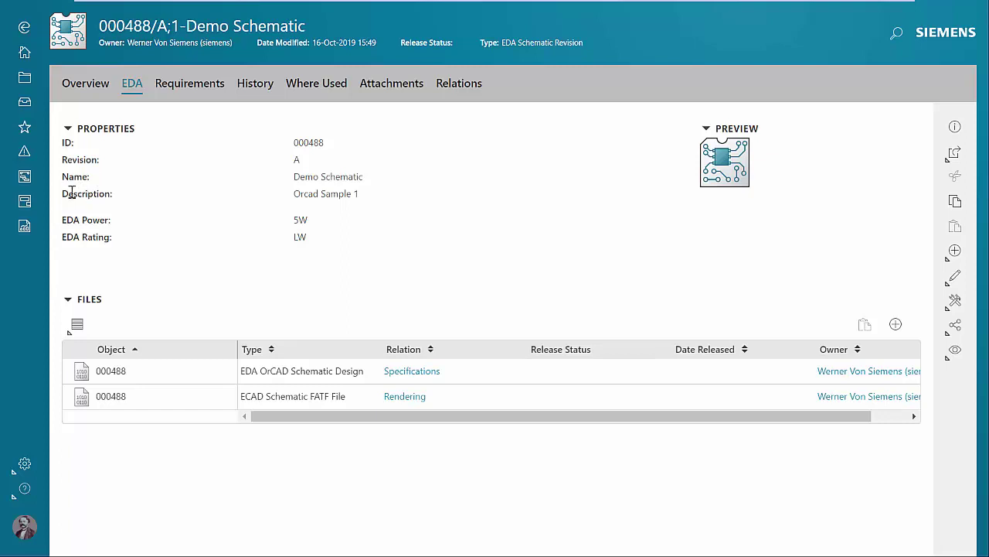
pyautogui.moveTo(63, 194); pyautogui.dragTo(300, 250)
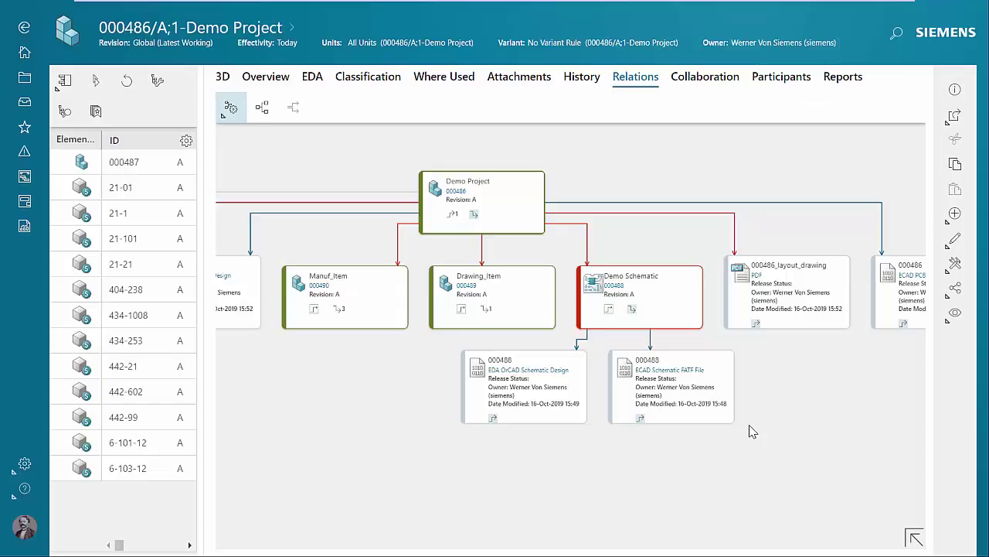
# - Open Demo Schematic's ECAD Schematic FATF File in Visualization and view its 2_MEMORY, 3_INTERFACE and 1_PROCESSOR pages
pyautogui.click(710, 386)
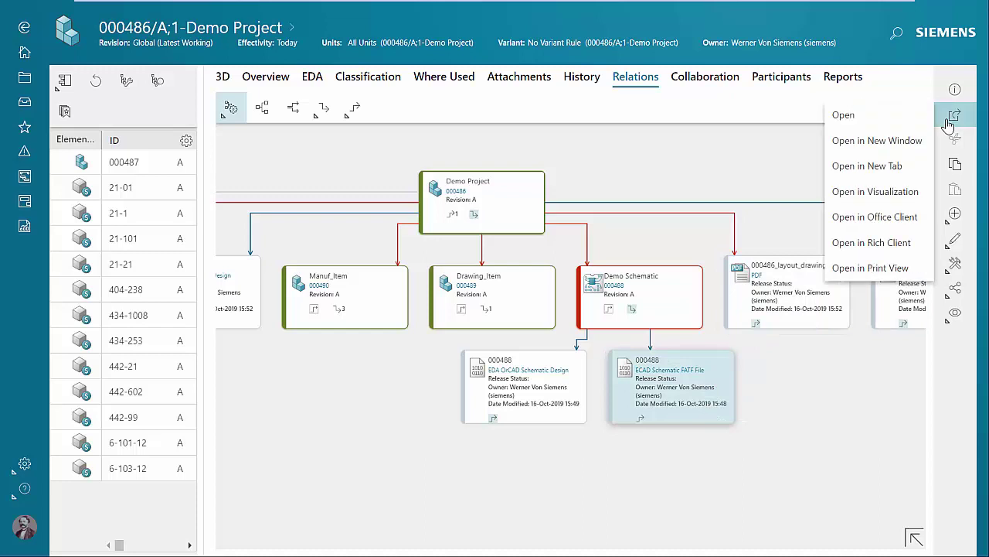
pyautogui.click(856, 193)
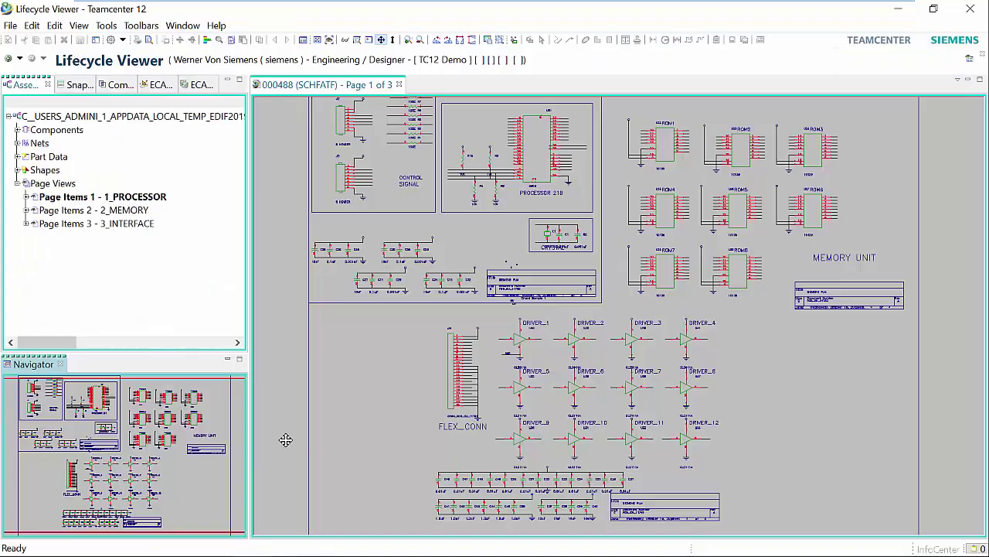
pyautogui.click(132, 210)
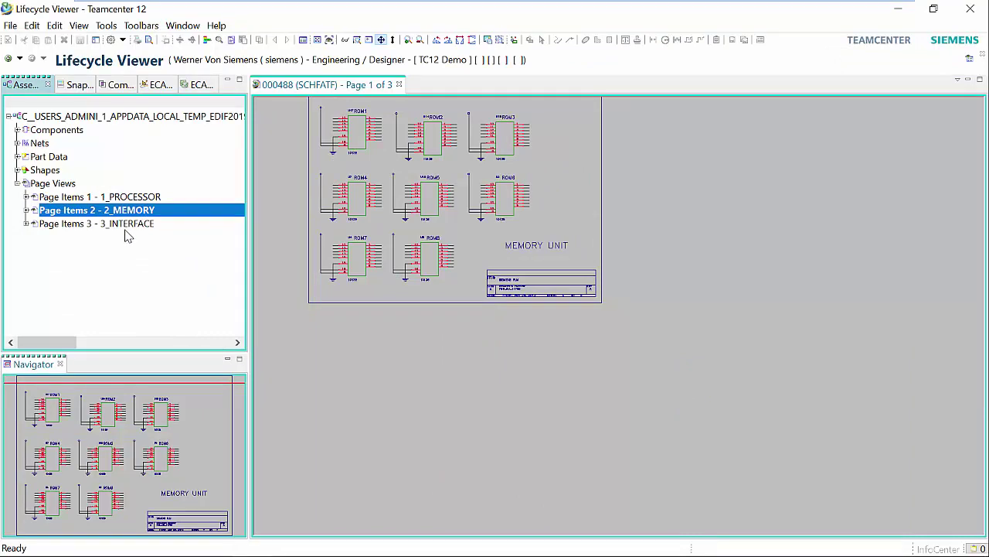
pyautogui.click(129, 225)
pyautogui.click(127, 199)
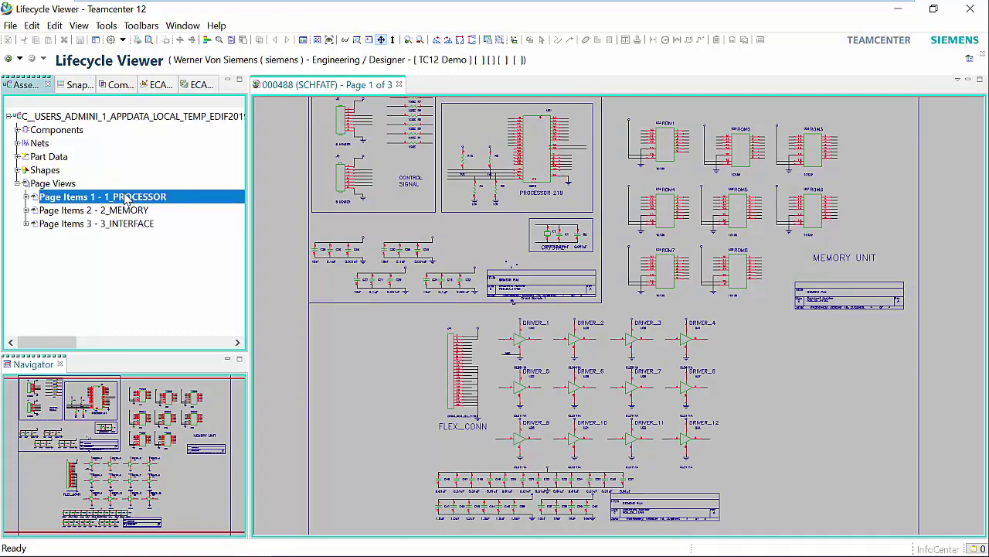
# - Expand the schematic's Components list, locate resistor R2 in the drawing, and browse through the remaining components
pyautogui.click(18, 130)
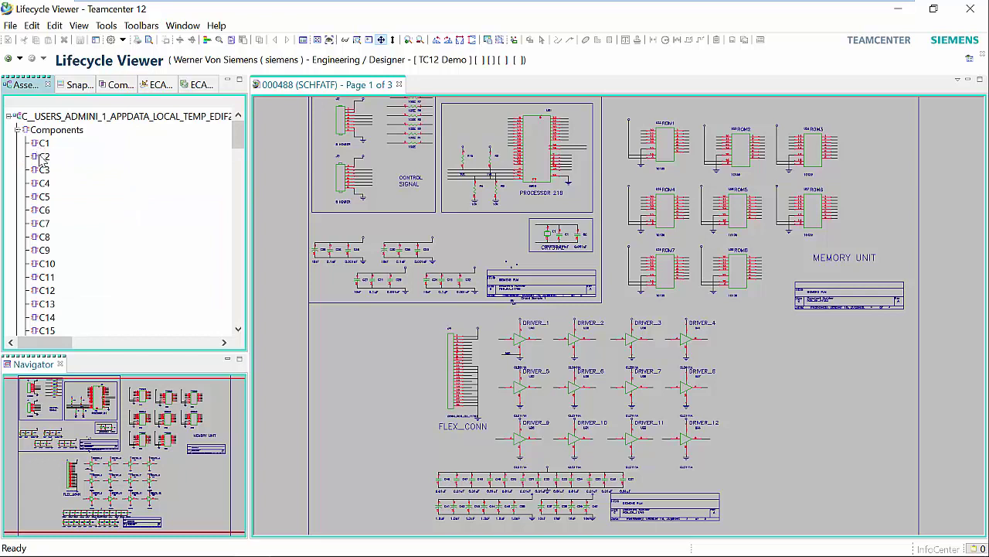
pyautogui.scroll(-5, 58, 209)
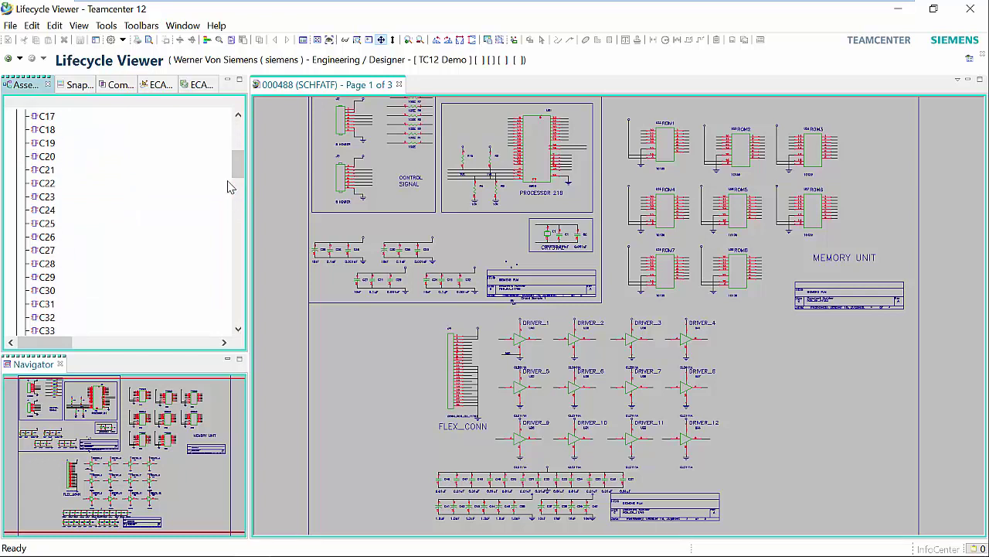
pyautogui.moveTo(238, 175); pyautogui.dragTo(235, 225)
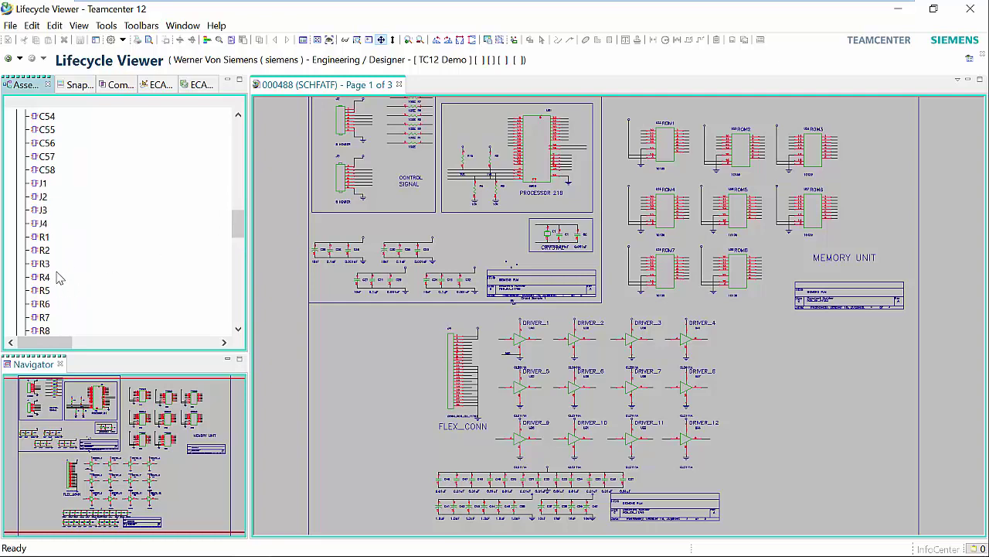
pyautogui.click(47, 250)
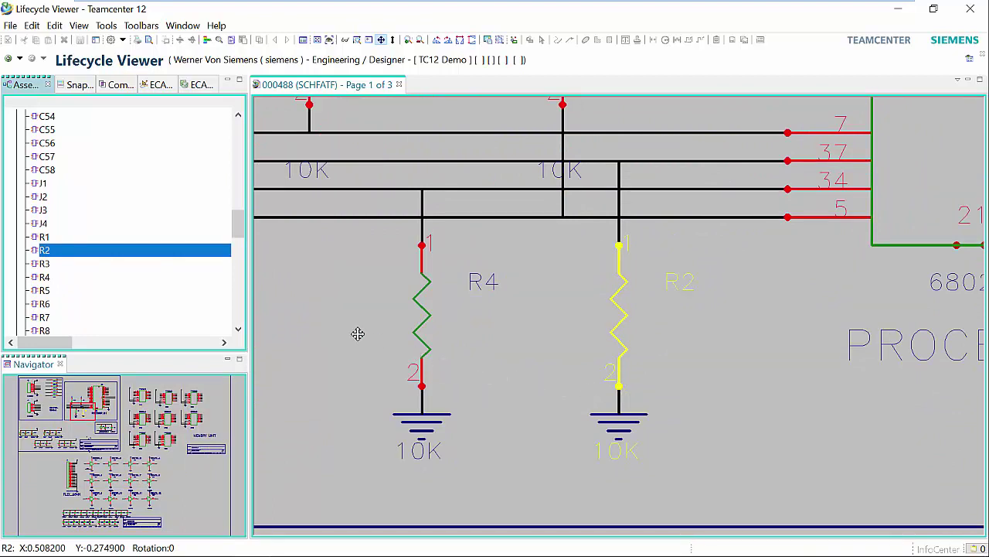
pyautogui.moveTo(239, 236); pyautogui.dragTo(235, 312)
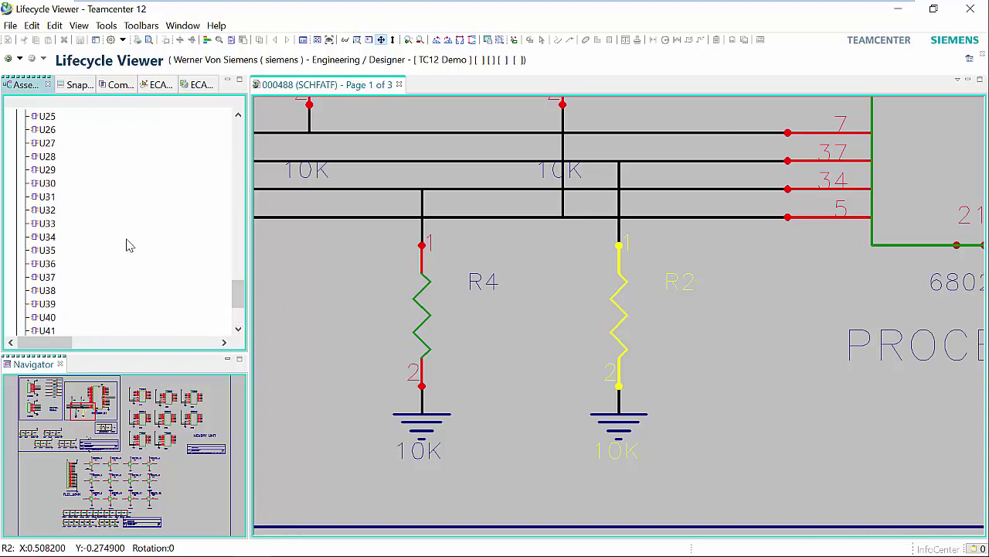
# - Locate component U30 in the schematic, and expand the Nets list to browse its nets
pyautogui.click(48, 183)
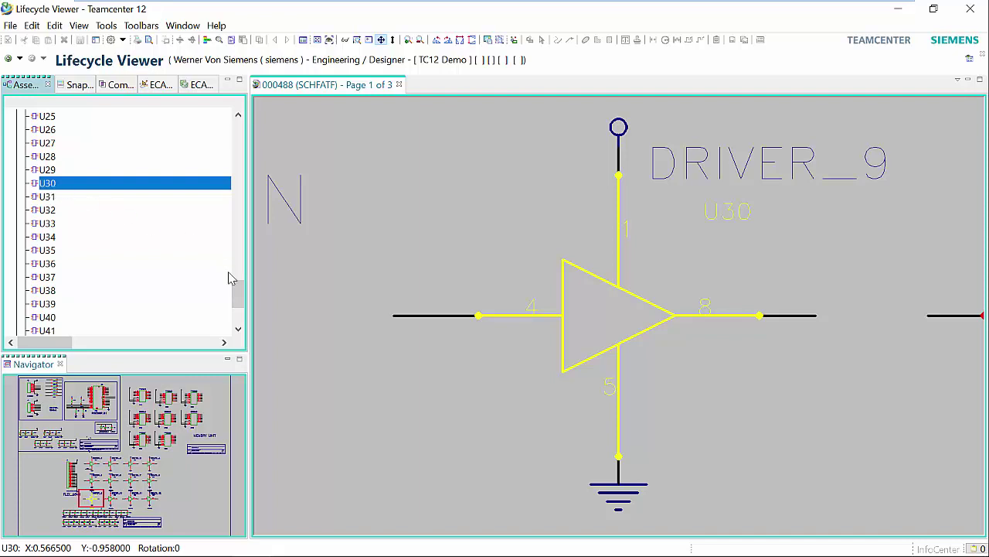
pyautogui.moveTo(238, 302); pyautogui.dragTo(237, 333)
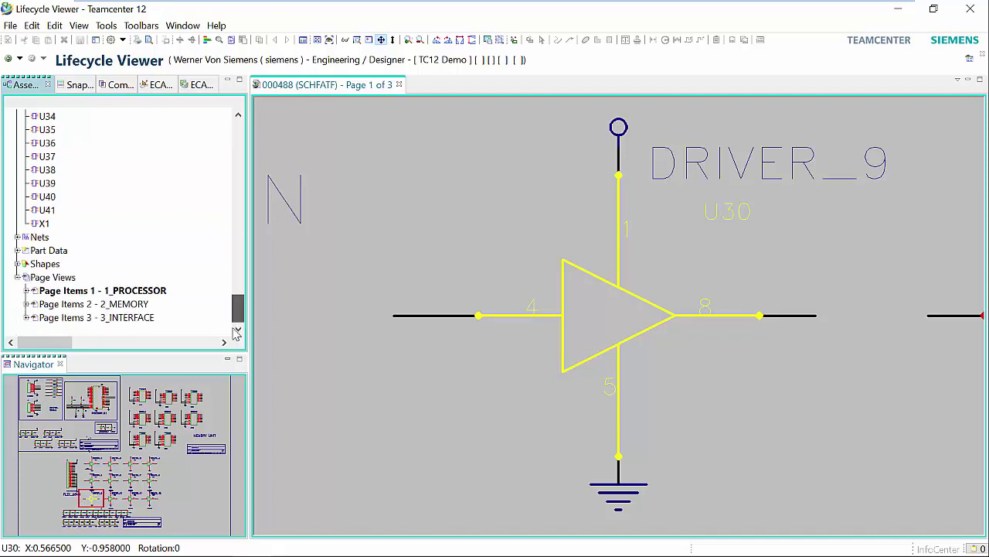
pyautogui.click(18, 238)
pyautogui.scroll(-2, 46, 255)
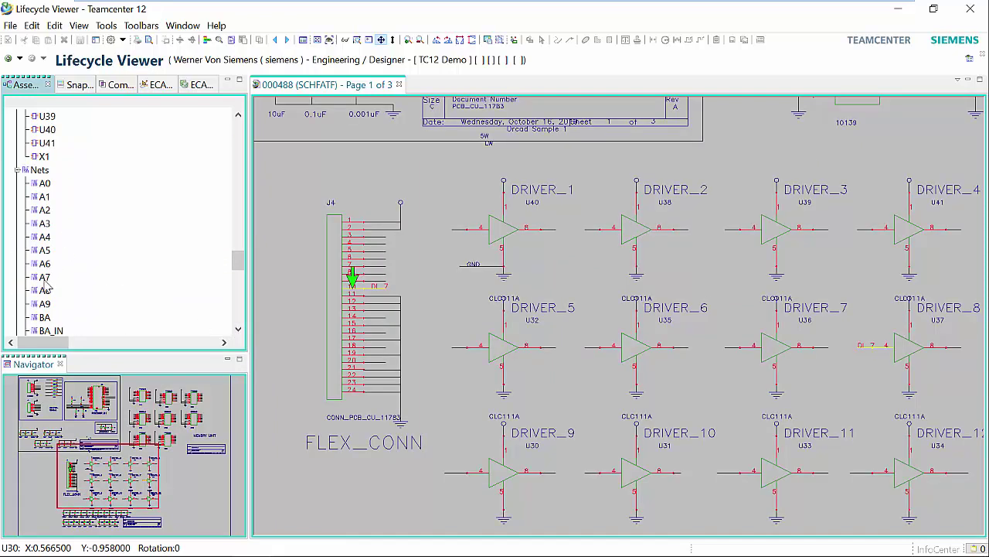
pyautogui.click(44, 278)
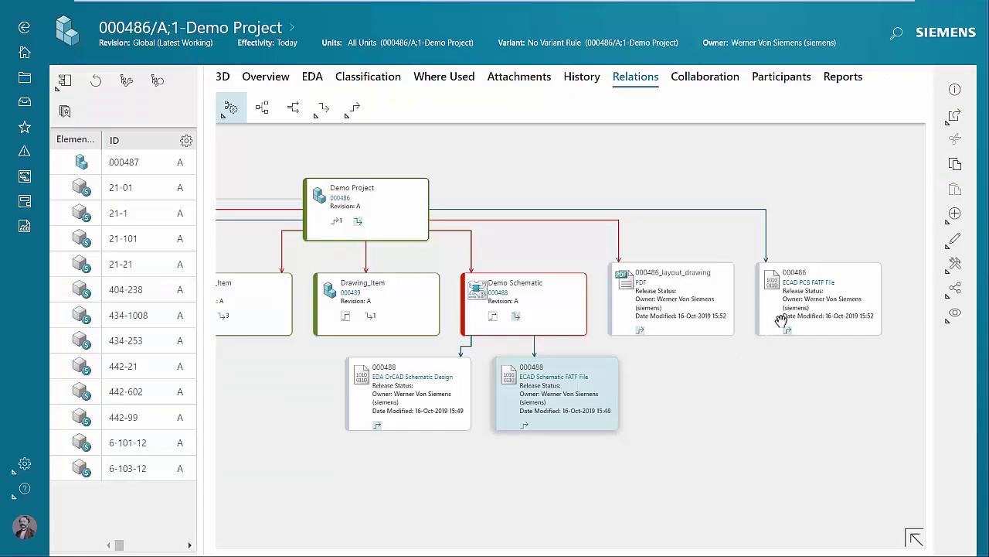
# - Open Demo Project's ECAD PCB FATF File in Visualization from the relations diagram
pyautogui.click(842, 272)
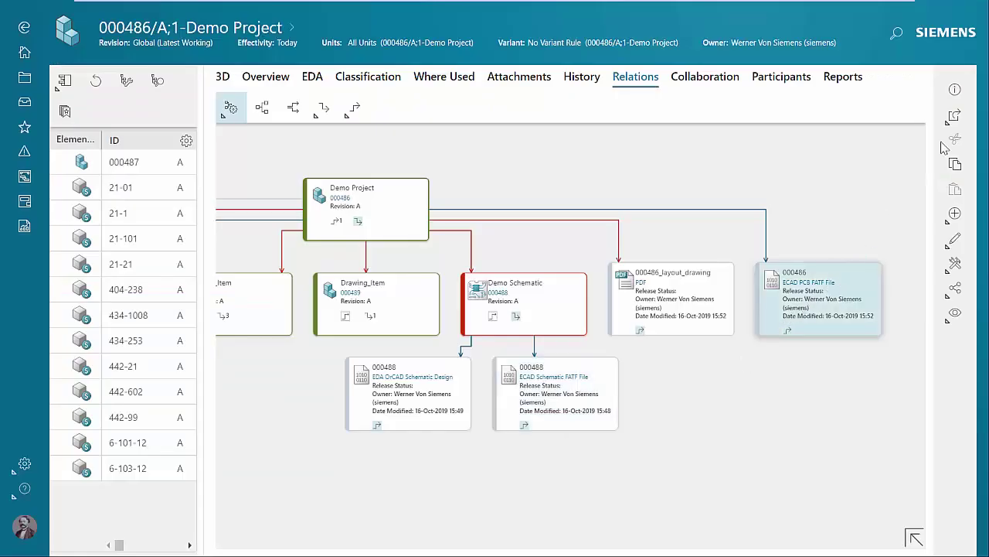
pyautogui.click(954, 116)
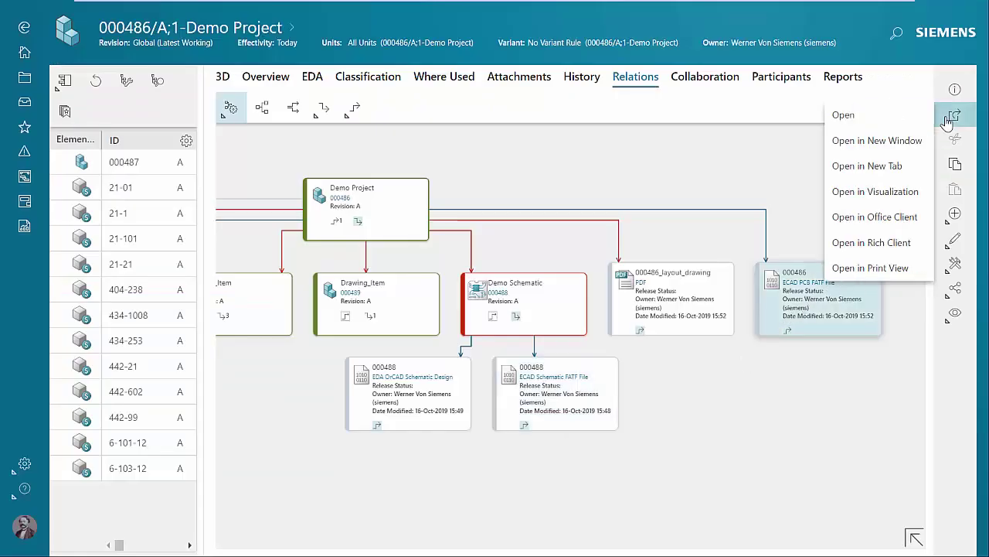
pyautogui.click(876, 191)
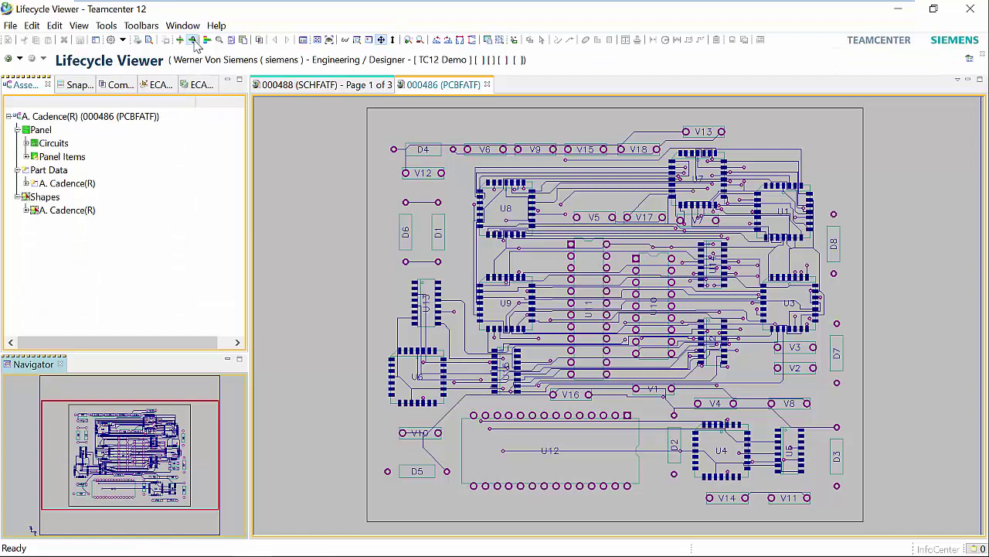
# - Flip the board to its bottom side and back, and review its layer tree
pyautogui.click(192, 40)
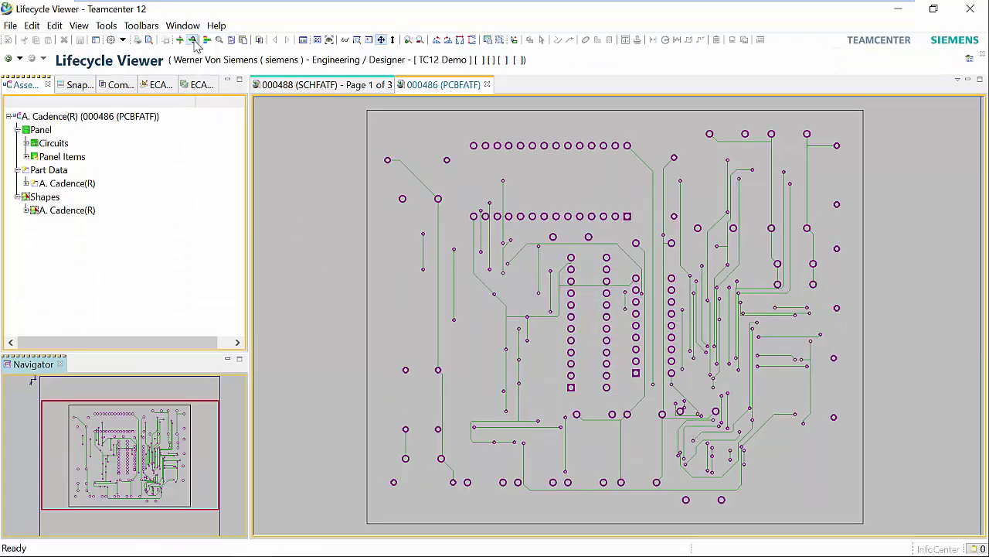
pyautogui.click(193, 41)
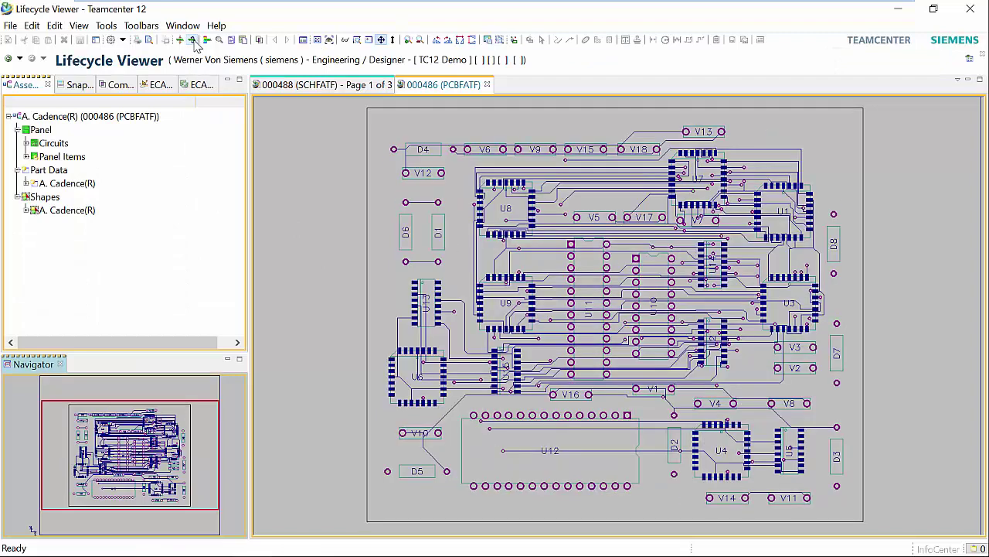
pyautogui.click(194, 85)
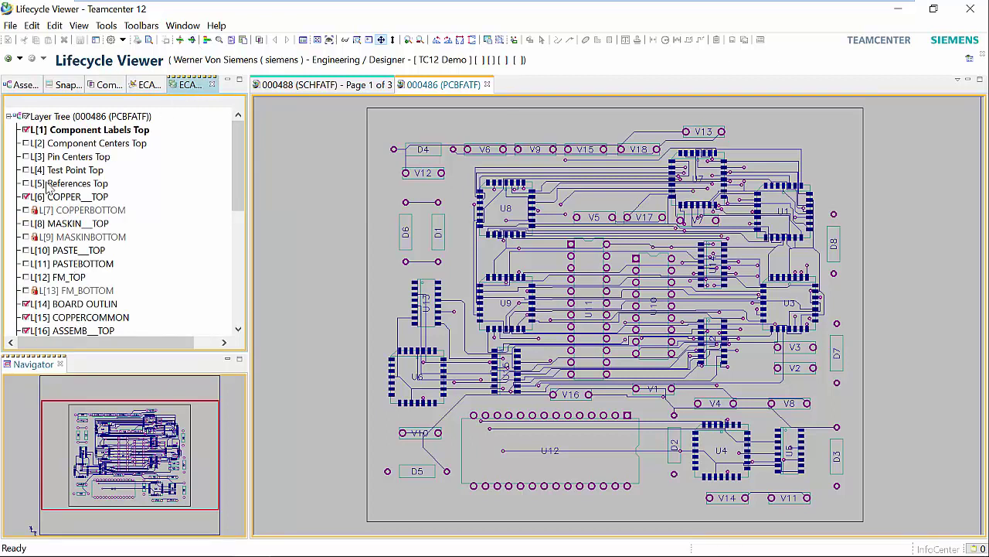
pyautogui.click(31, 88)
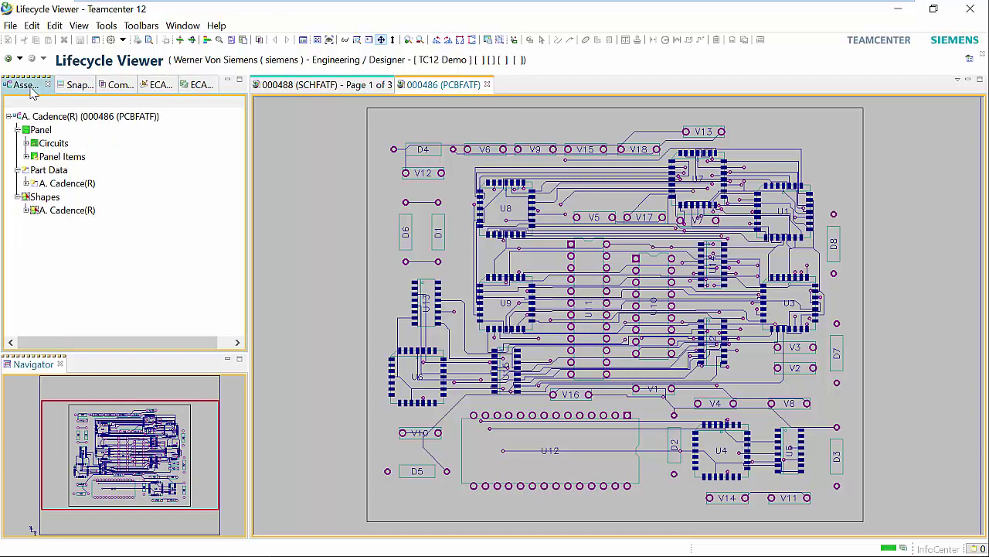
# - Expand the board circuit's Components list and locate components U2 and U3 in the layout
pyautogui.click(26, 143)
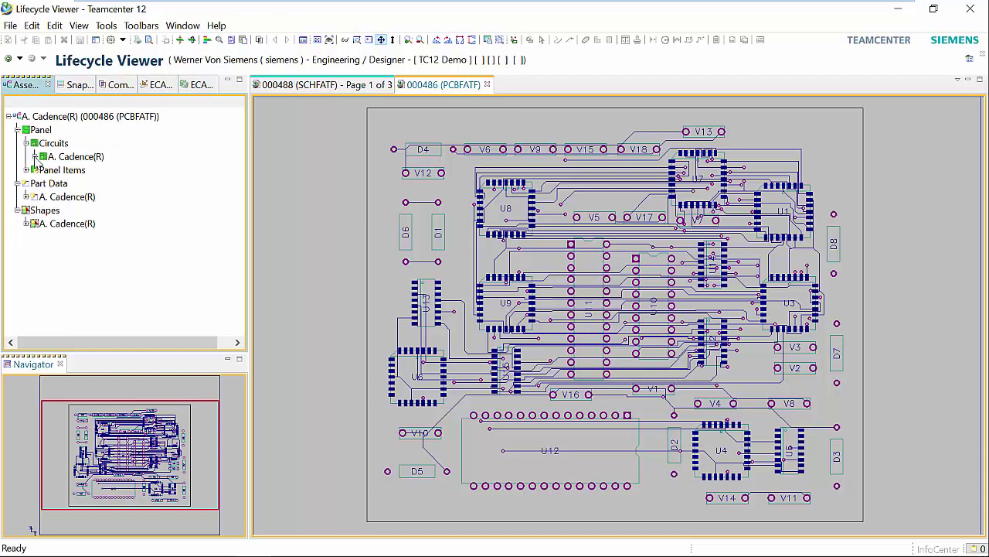
pyautogui.click(35, 157)
pyautogui.click(45, 183)
pyautogui.scroll(-1, 75, 228)
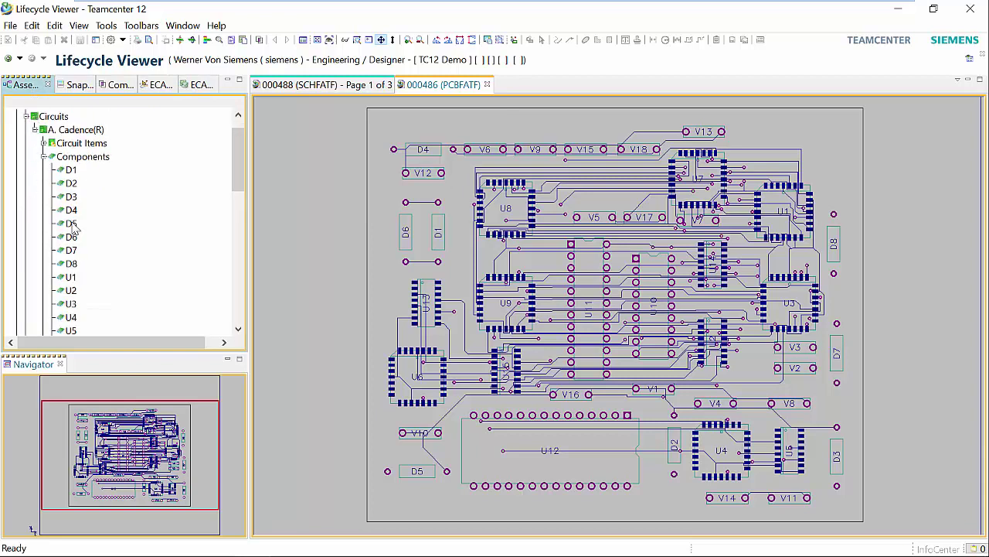
pyautogui.scroll(-2, 75, 228)
pyautogui.click(71, 237)
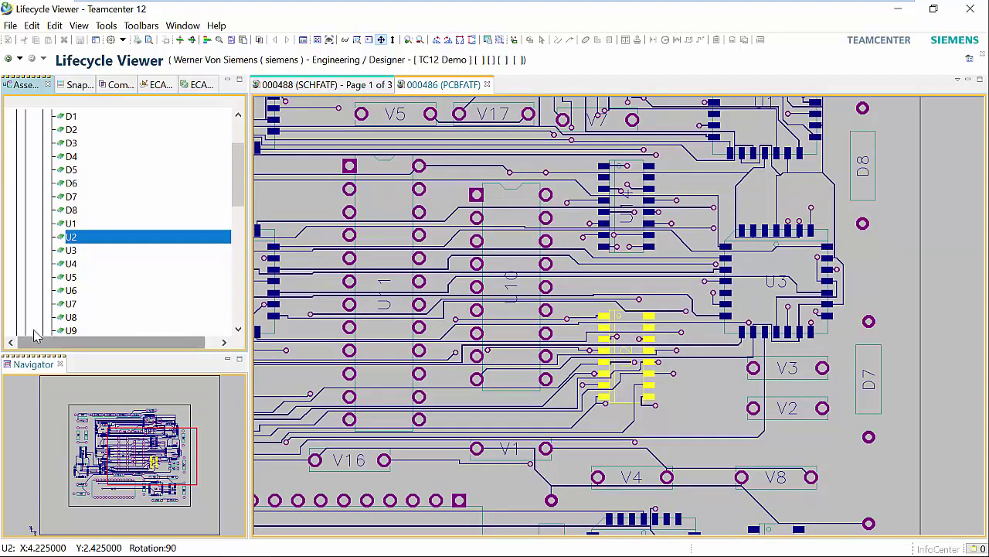
pyautogui.click(75, 198)
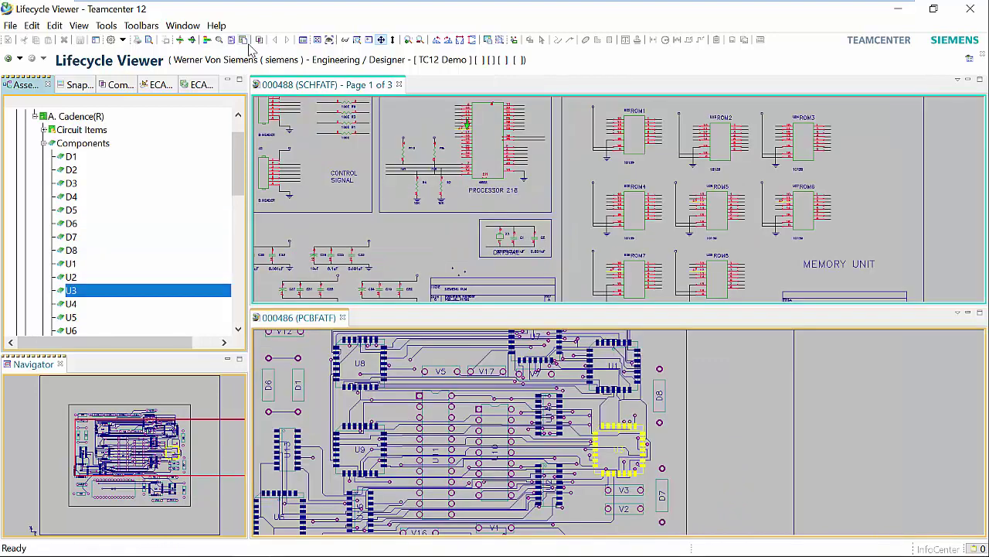
# - Enable cross-probing between the tiled schematic and board layout, and select components D6 and U2
pyautogui.click(244, 40)
pyautogui.click(86, 145)
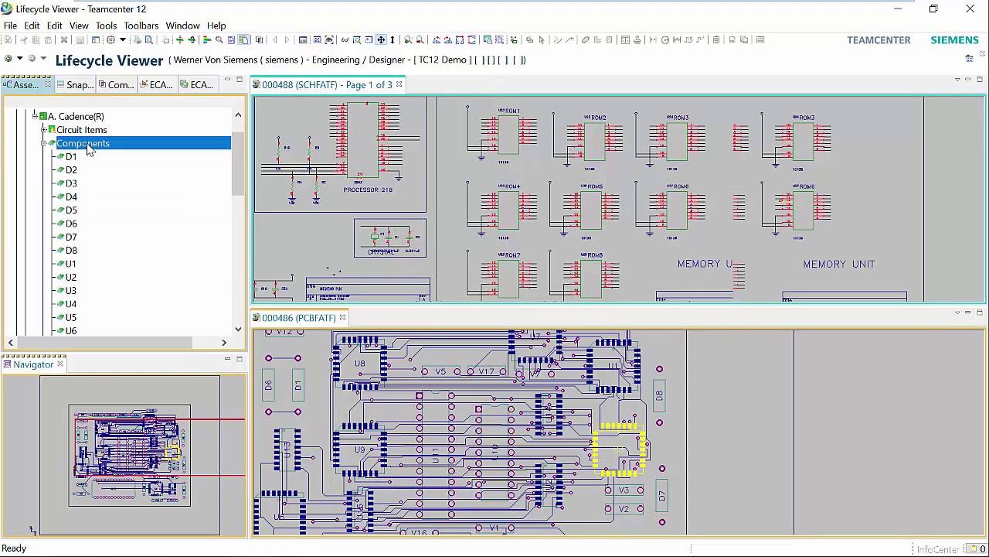
pyautogui.click(71, 210)
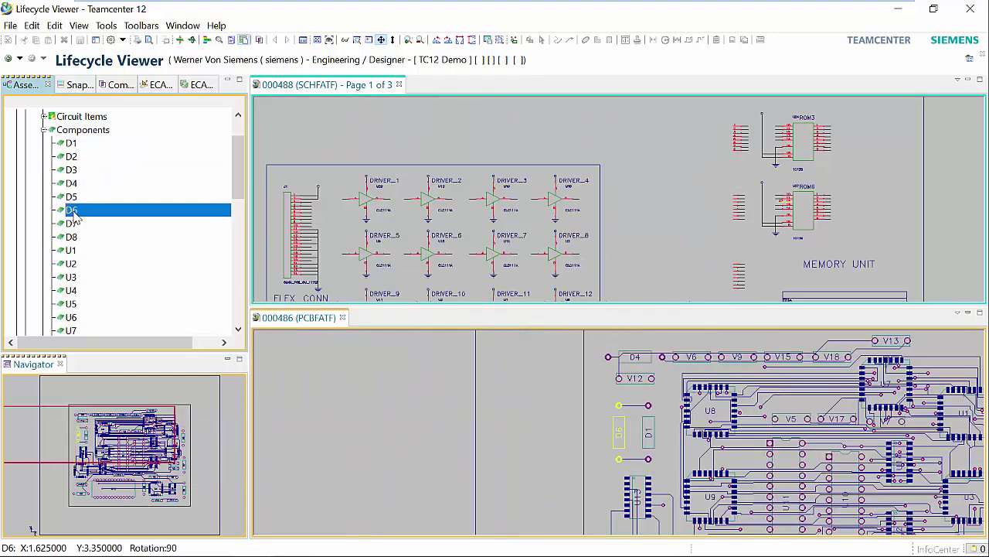
pyautogui.click(71, 264)
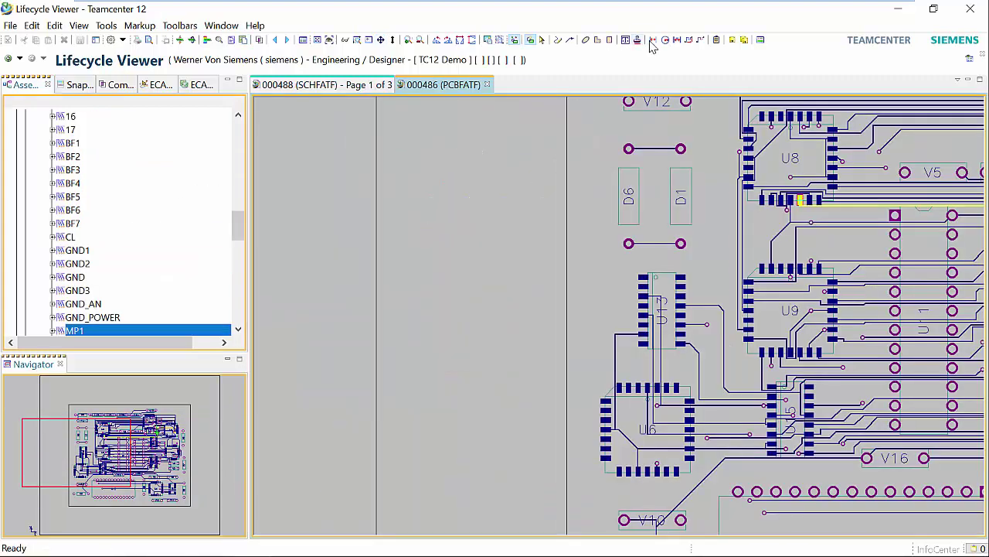
# - Measure the distance between the facing edges of D6 and D1 and place the dimension above D6
pyautogui.click(653, 40)
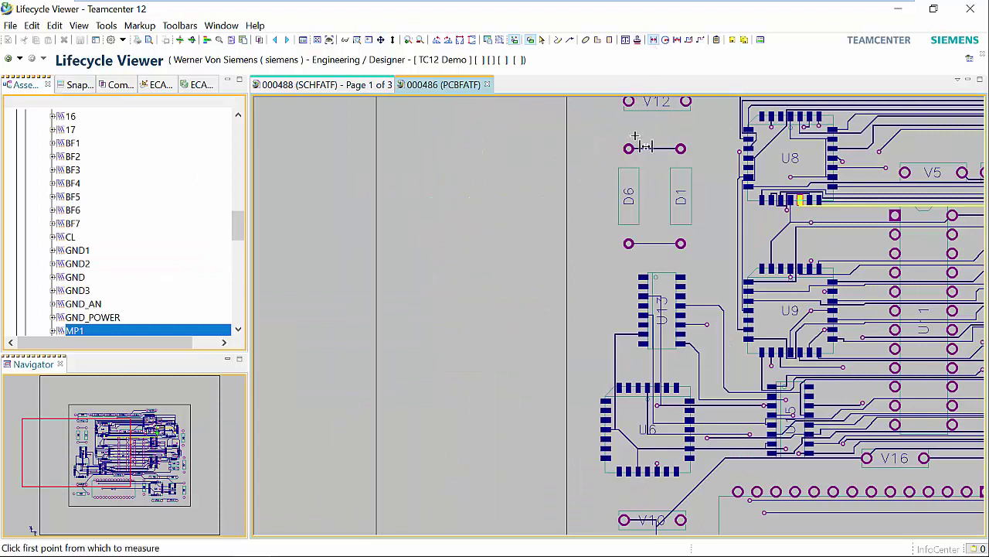
pyautogui.click(639, 183)
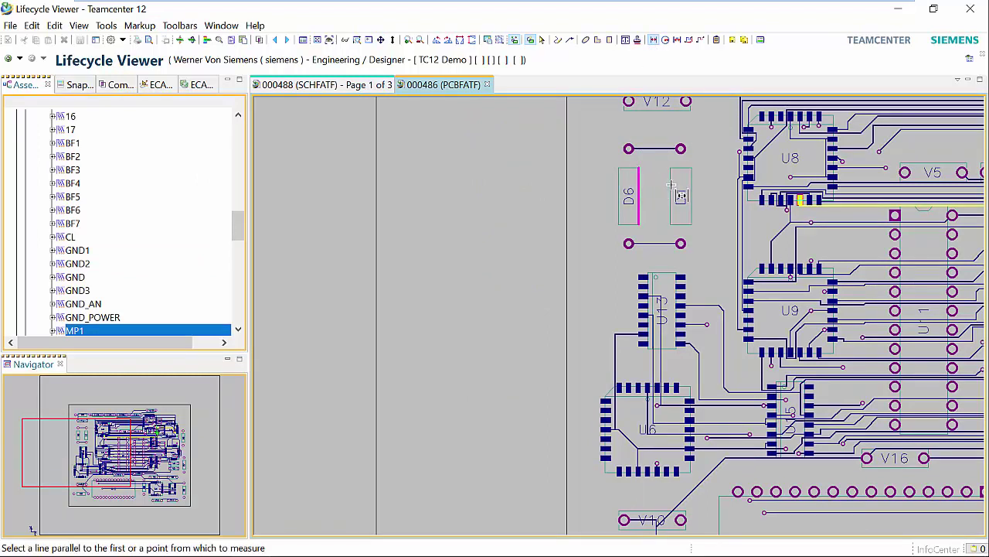
pyautogui.click(670, 186)
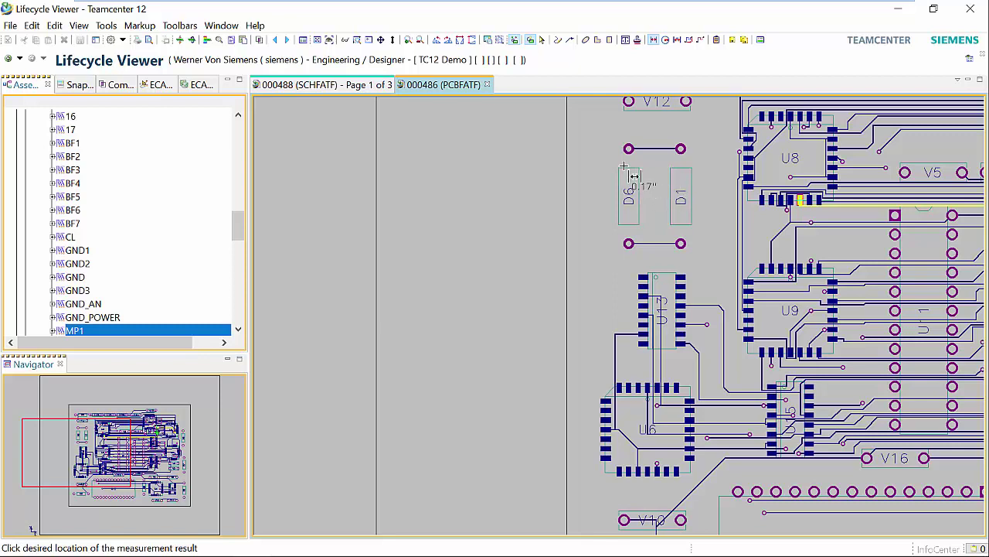
pyautogui.click(574, 160)
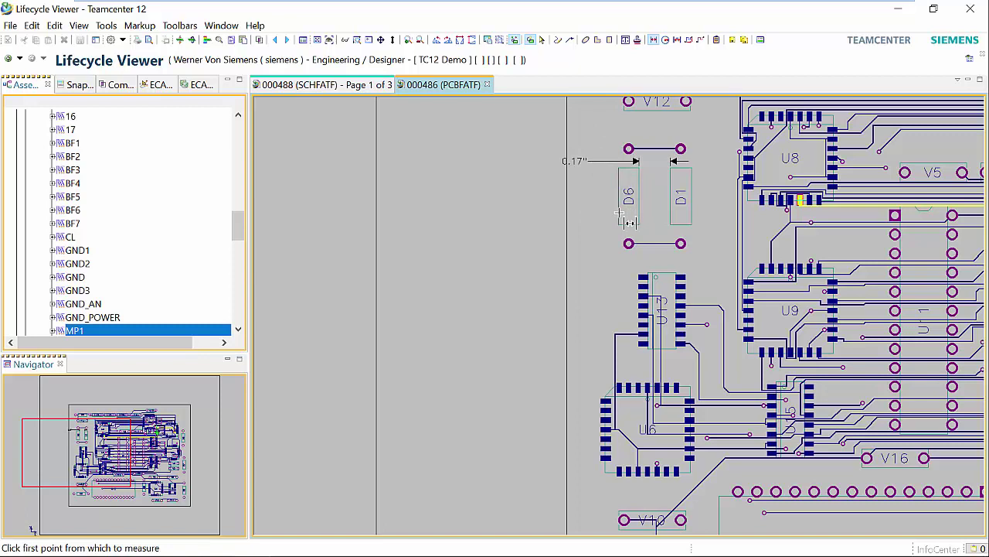
# - Measure the distance from D6's outer edge to the board edge and place the dimension outside the board
pyautogui.click(618, 211)
pyautogui.click(566, 217)
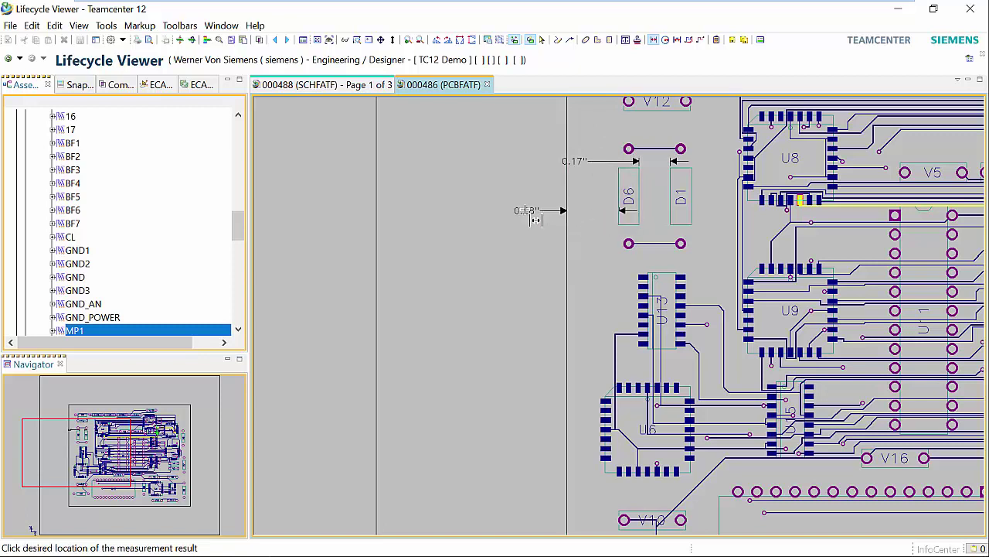
pyautogui.click(510, 236)
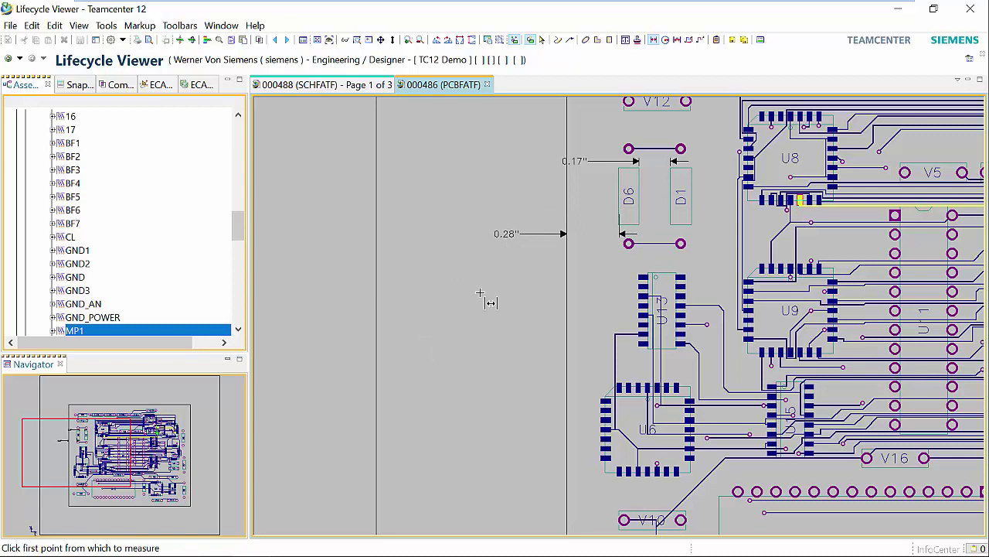
# - Measure the trace length from the U13 pad to its end at U6, placing the result beside U13
pyautogui.click(700, 40)
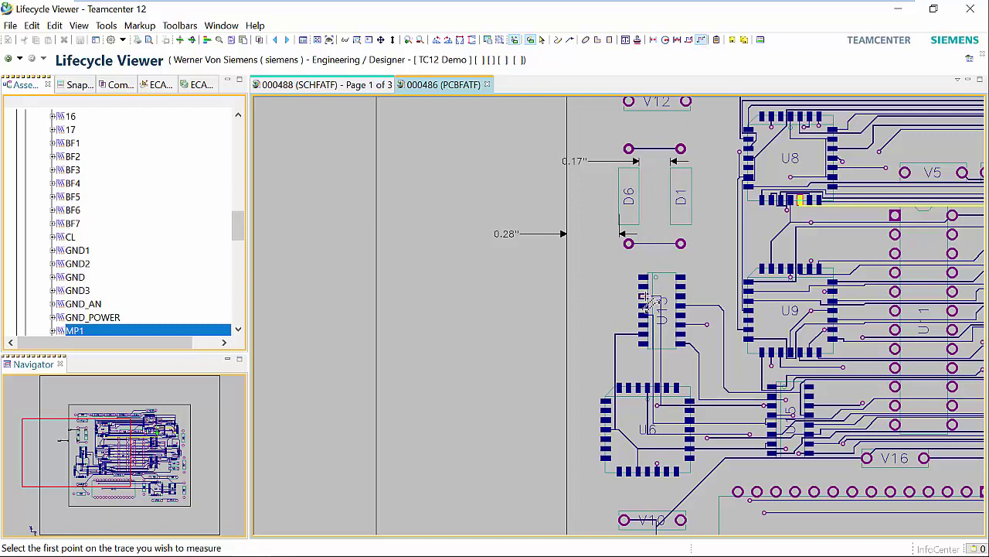
pyautogui.click(646, 298)
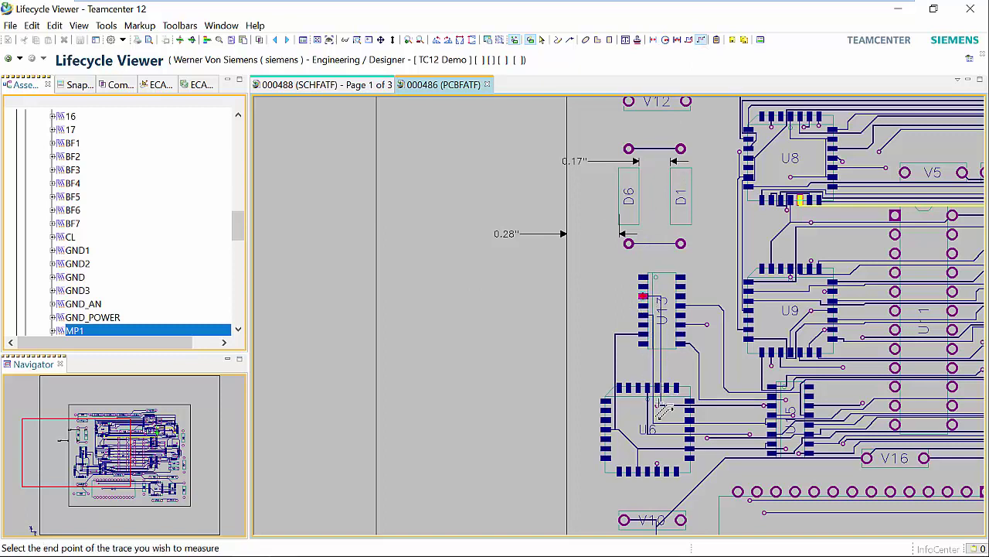
pyautogui.click(657, 405)
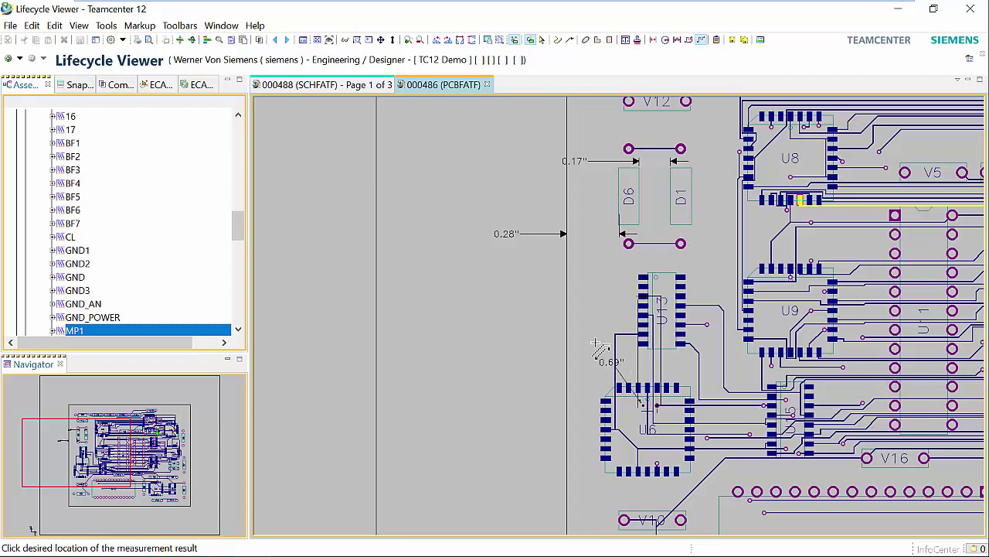
pyautogui.click(596, 324)
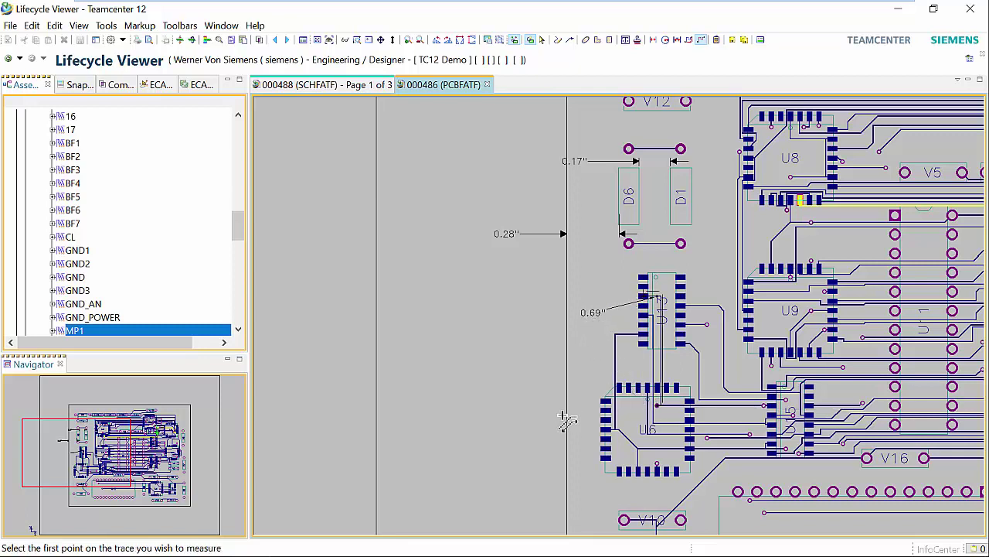
# - Add a boxed text markup reading "Too close to board edge" outside the board beside U13
pyautogui.click(625, 39)
pyautogui.click(340, 278)
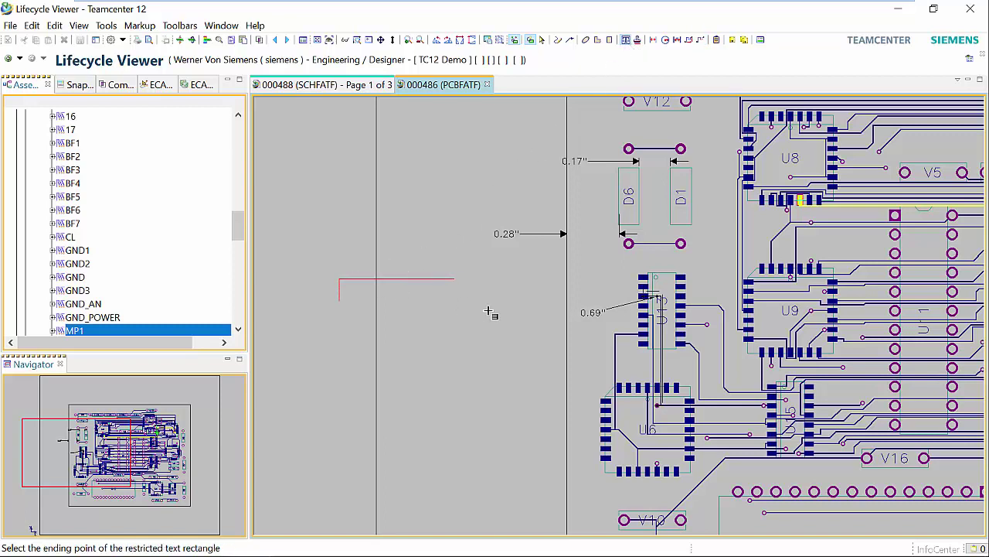
pyautogui.click(565, 315)
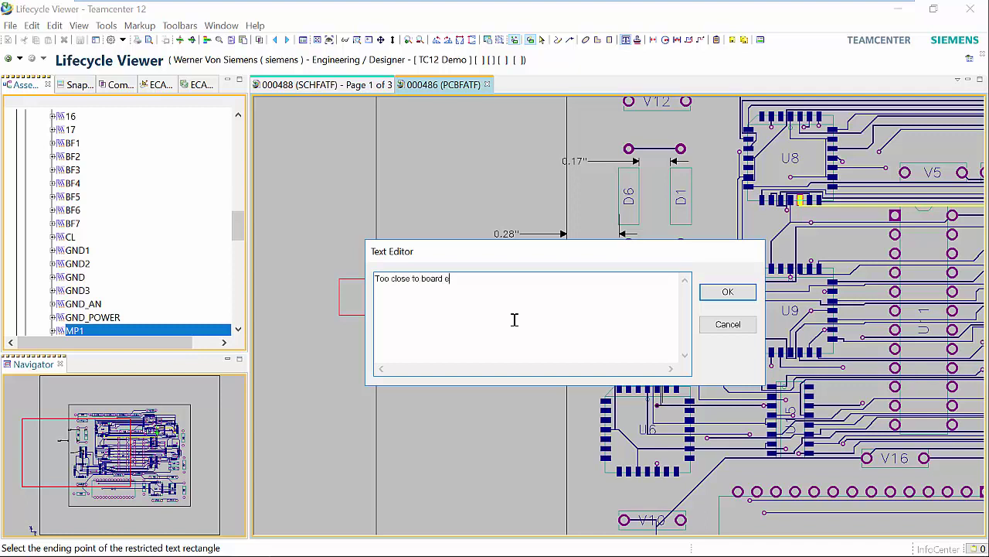
pyautogui.click(726, 292)
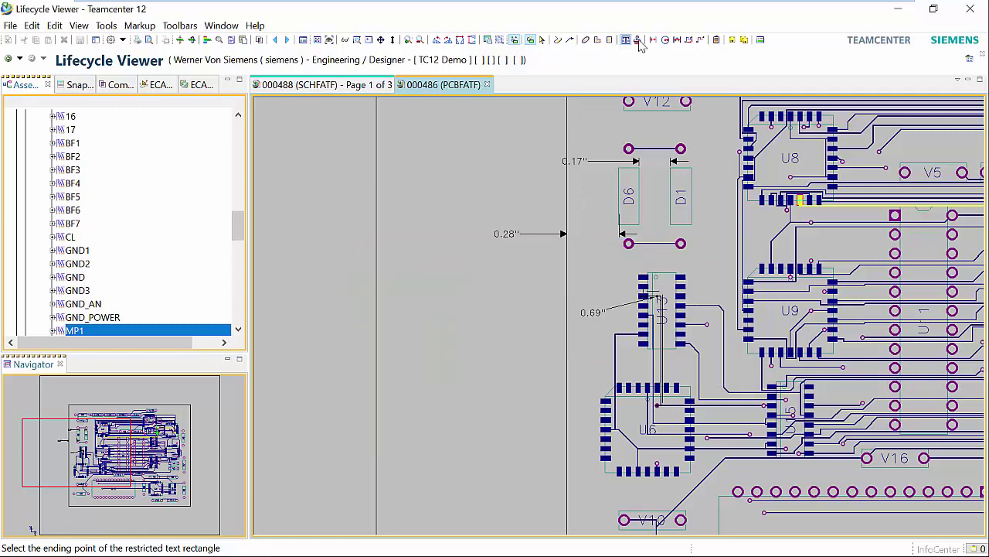
# - Draw a leader line from the text markup to the gap between D6 and the board edge
pyautogui.click(571, 41)
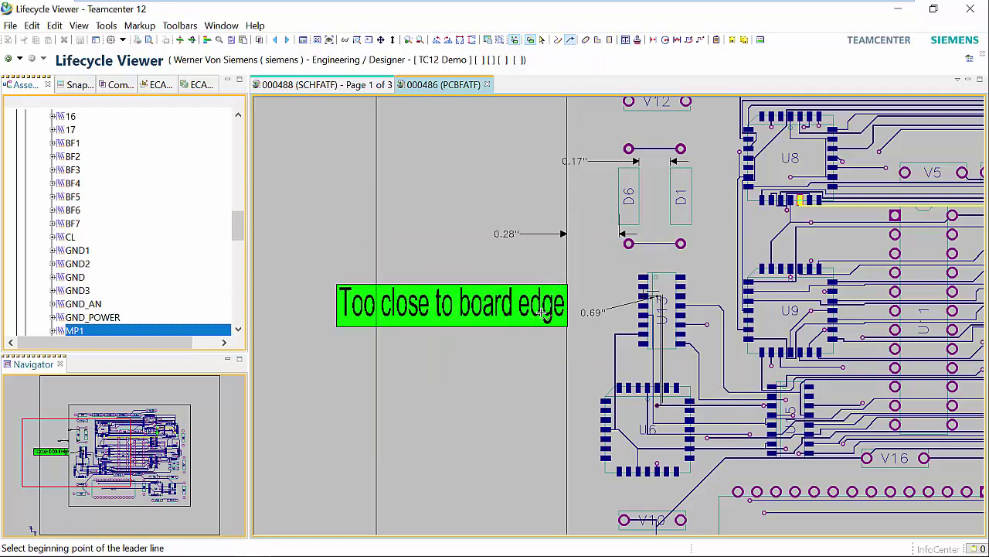
pyautogui.click(567, 289)
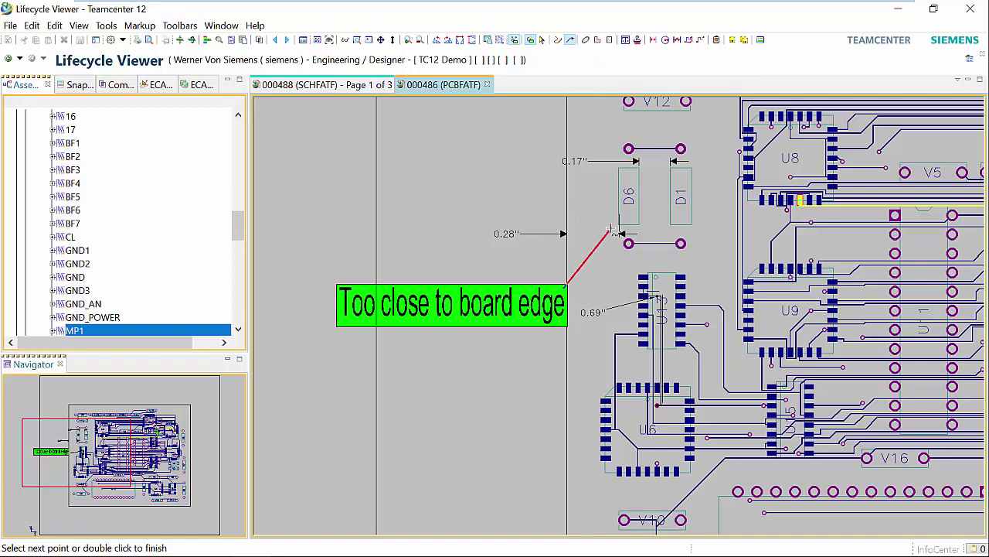
pyautogui.doubleClick(611, 229)
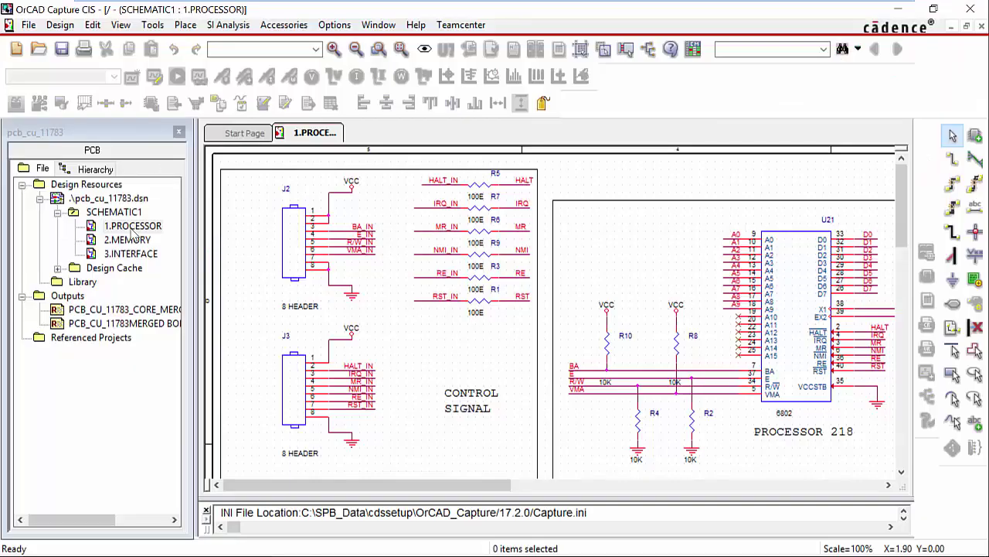
# - Open the Part Manager for the SCHEMATIC1 design
pyautogui.click(114, 213)
pyautogui.click(153, 25)
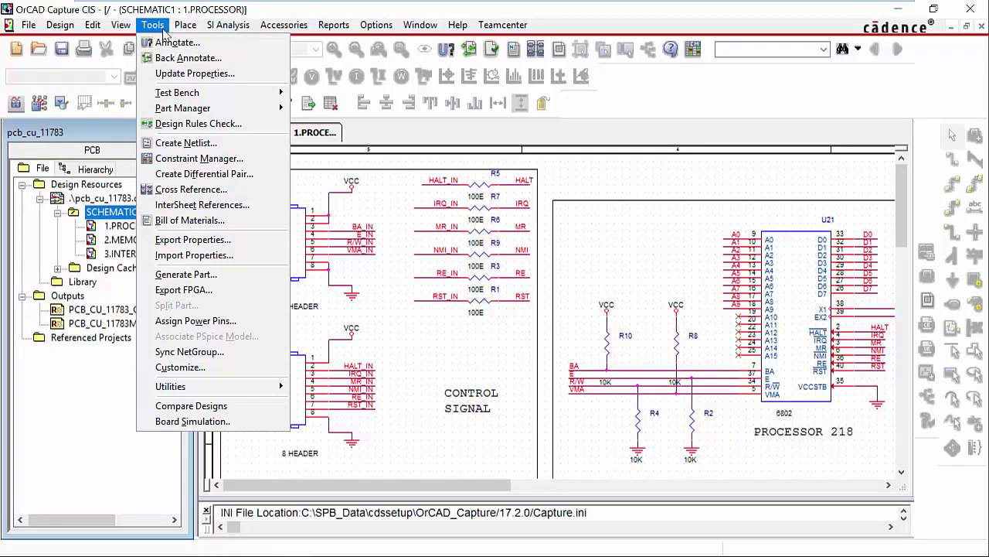
pyautogui.moveTo(248, 111)
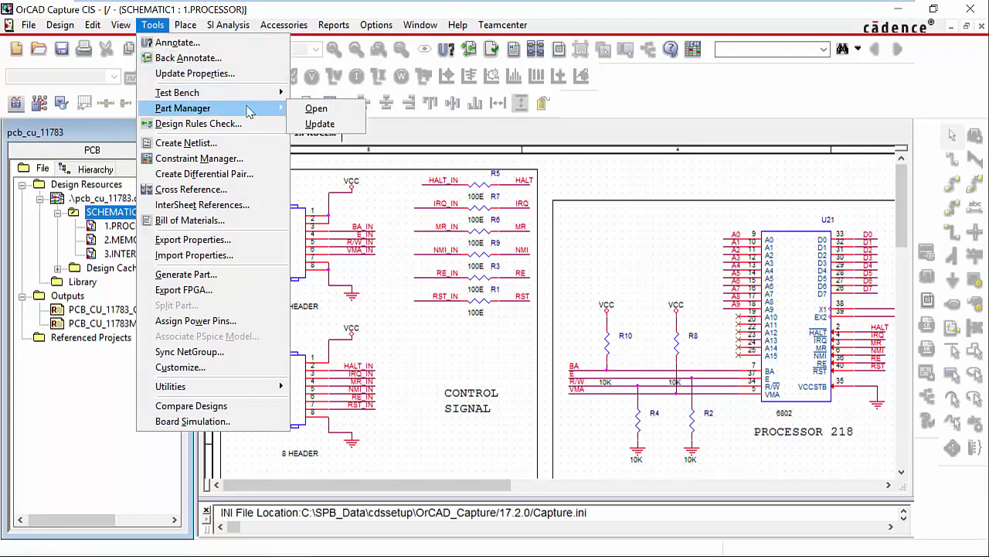
pyautogui.click(334, 110)
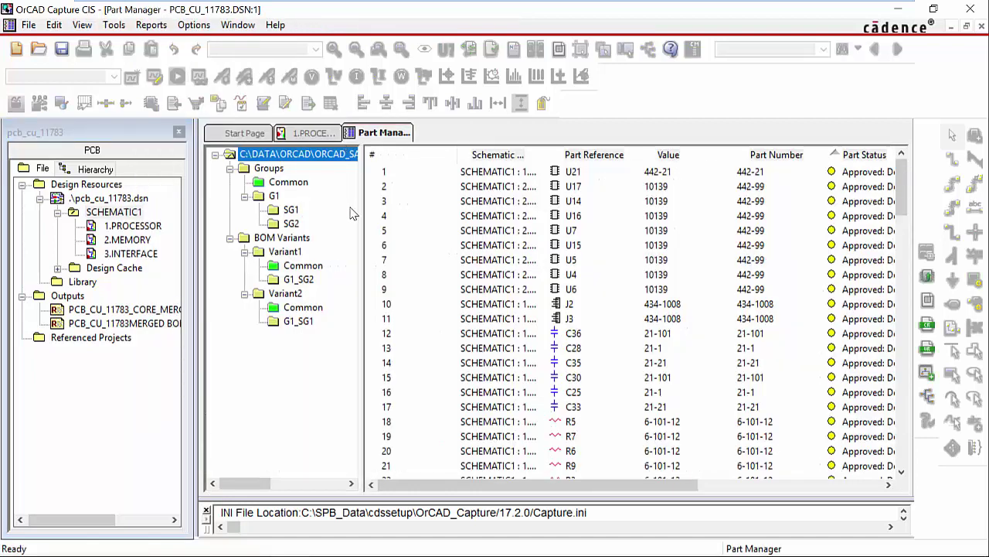
# - Review the parts assigned to Variant1 and Variant2, including their G1_SG2 and G1_SG1 subgroups
pyautogui.click(285, 252)
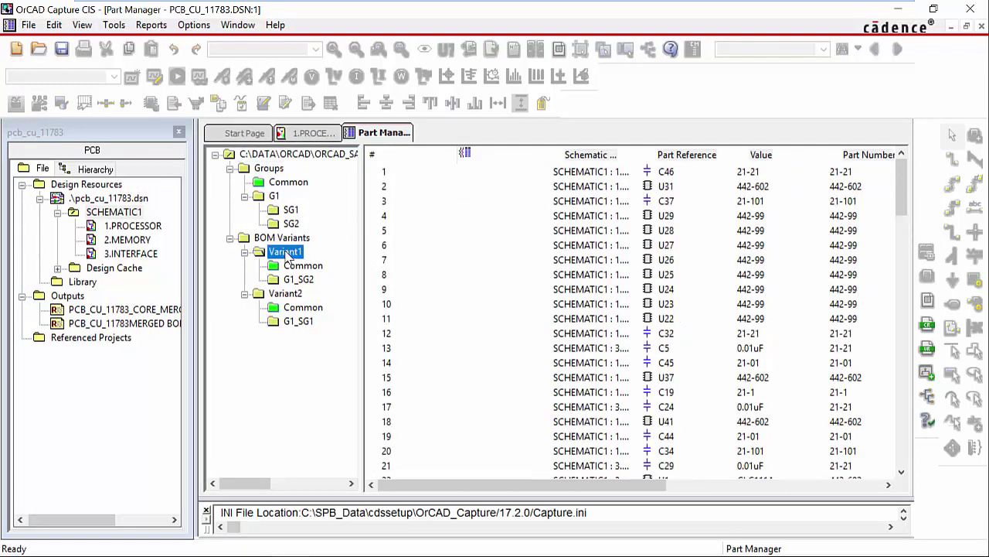
pyautogui.click(289, 294)
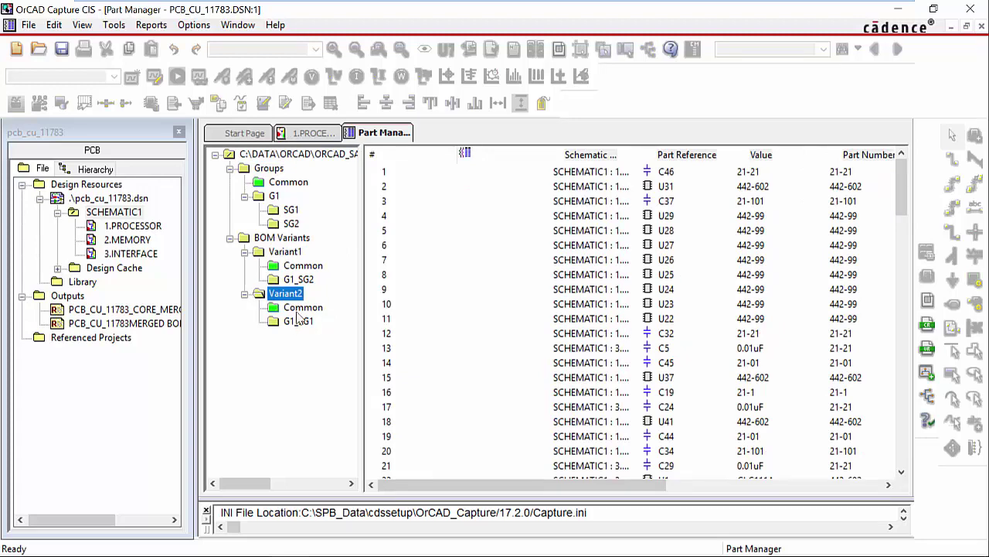
pyautogui.click(299, 281)
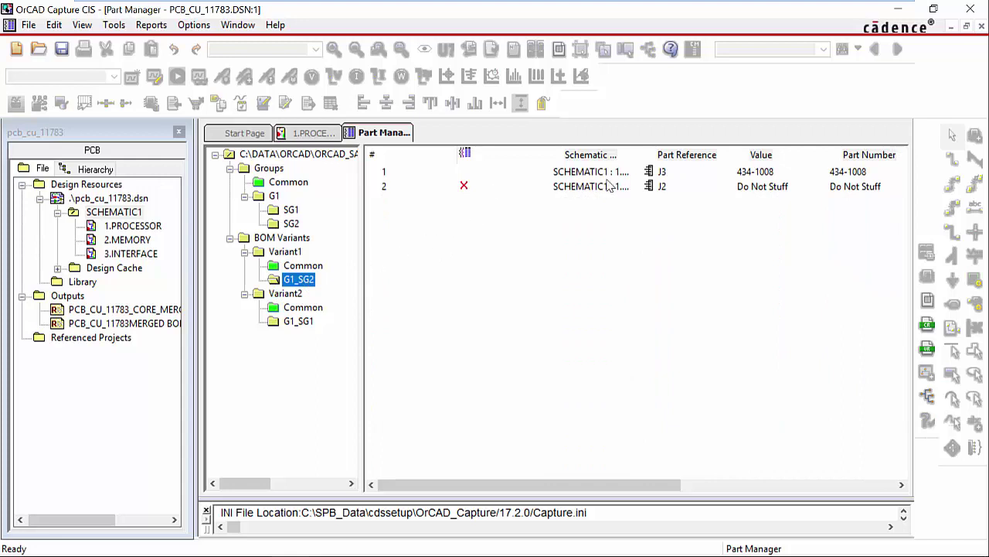
pyautogui.click(296, 323)
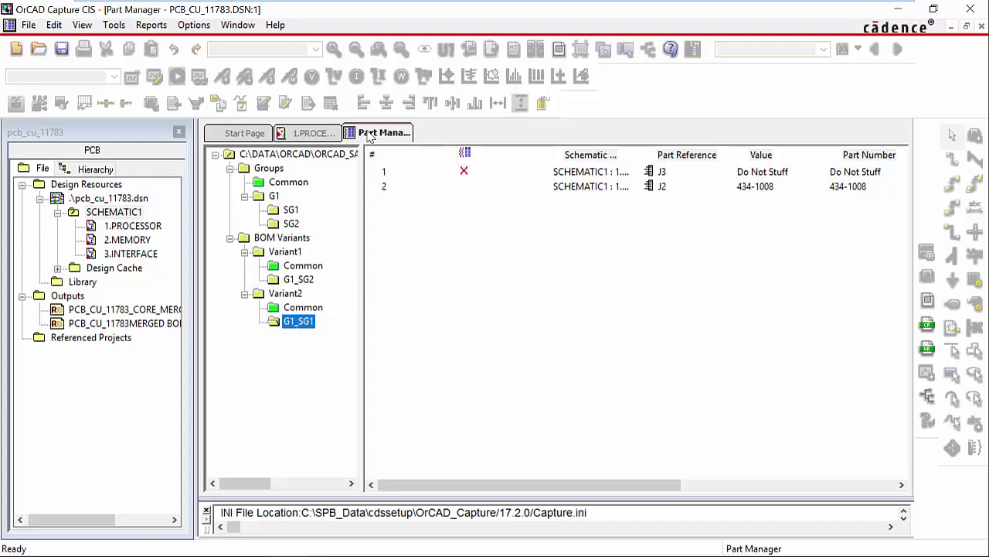
# - Return to the PROCESSOR schematic page, start a Teamcenter Save As, and name the PCA item "Variant Project"
pyautogui.click(338, 137)
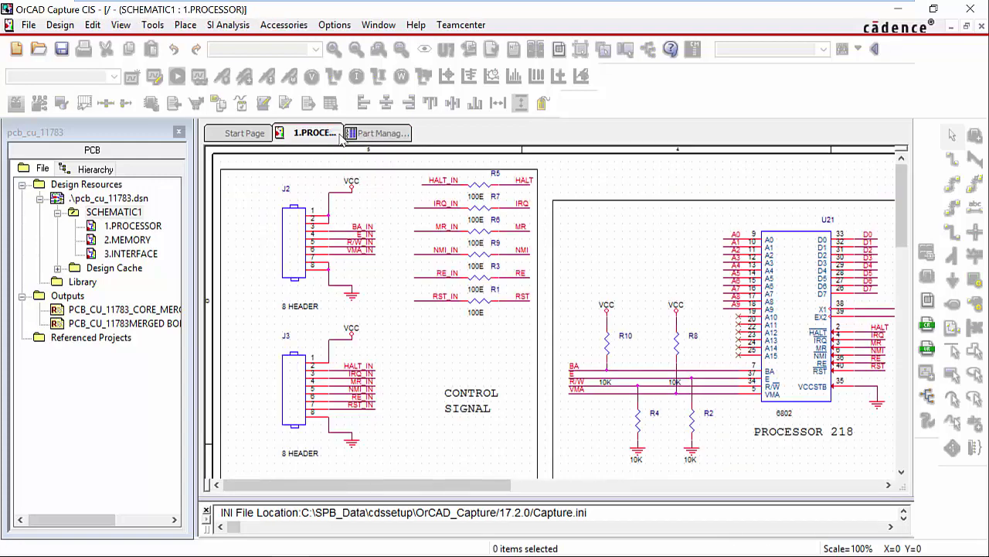
pyautogui.click(460, 26)
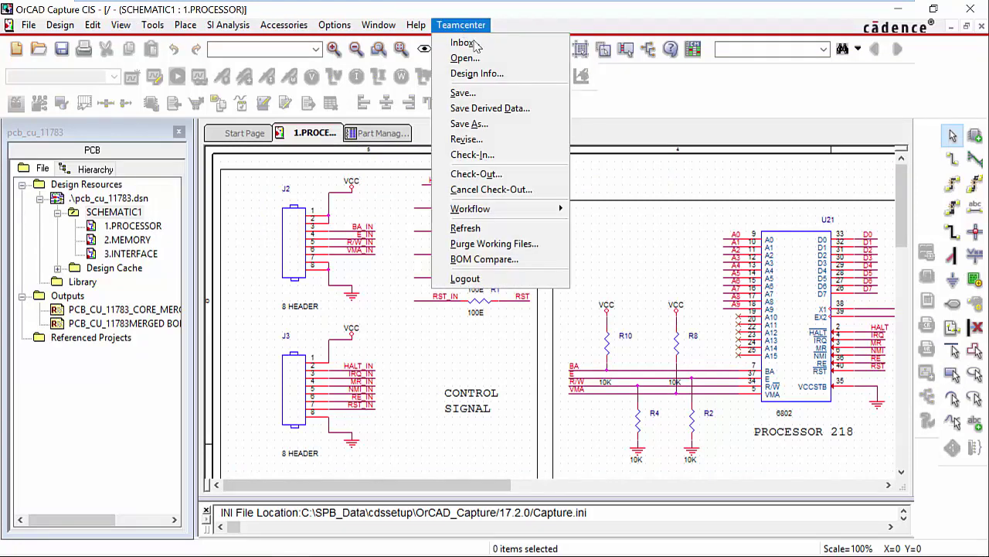
pyautogui.click(533, 132)
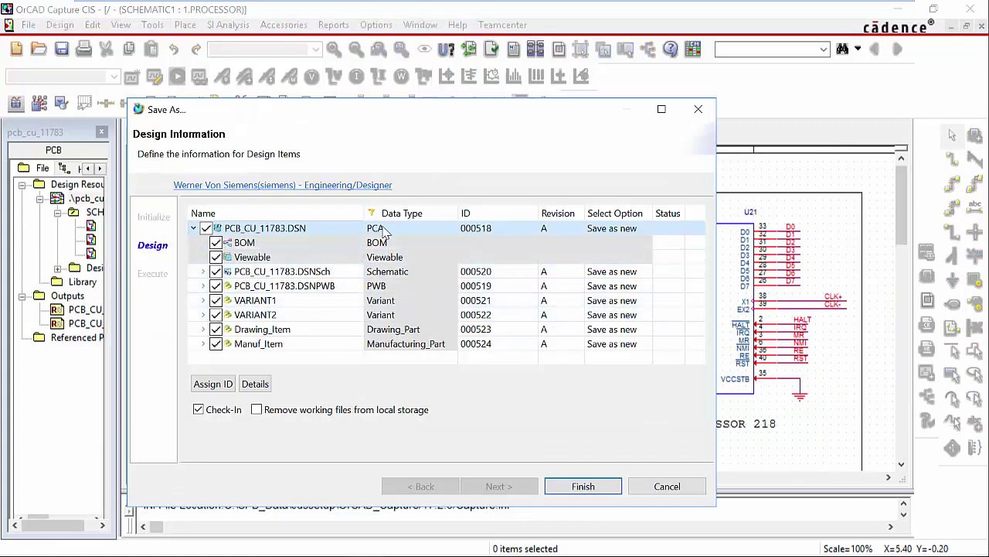
pyautogui.click(352, 227)
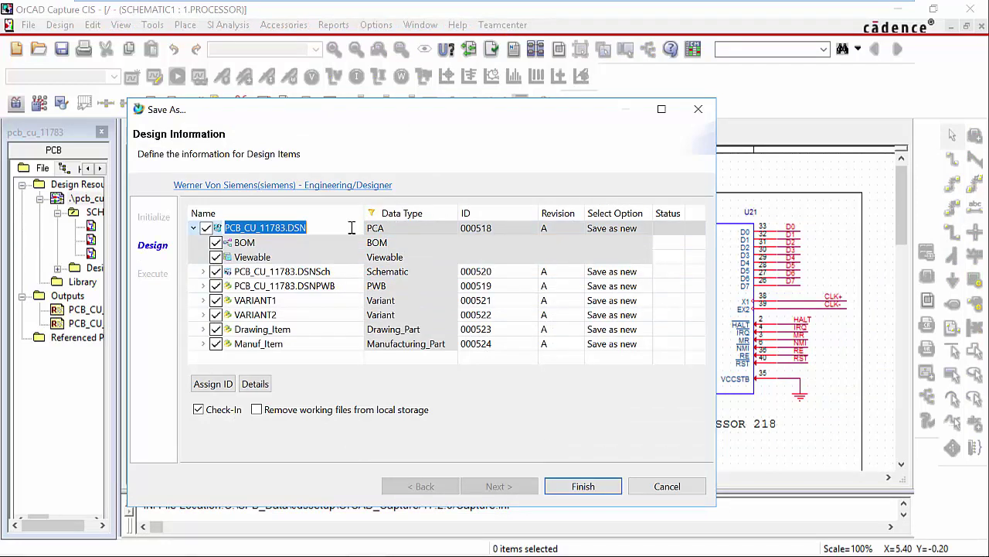
pyautogui.write('Variant Project')
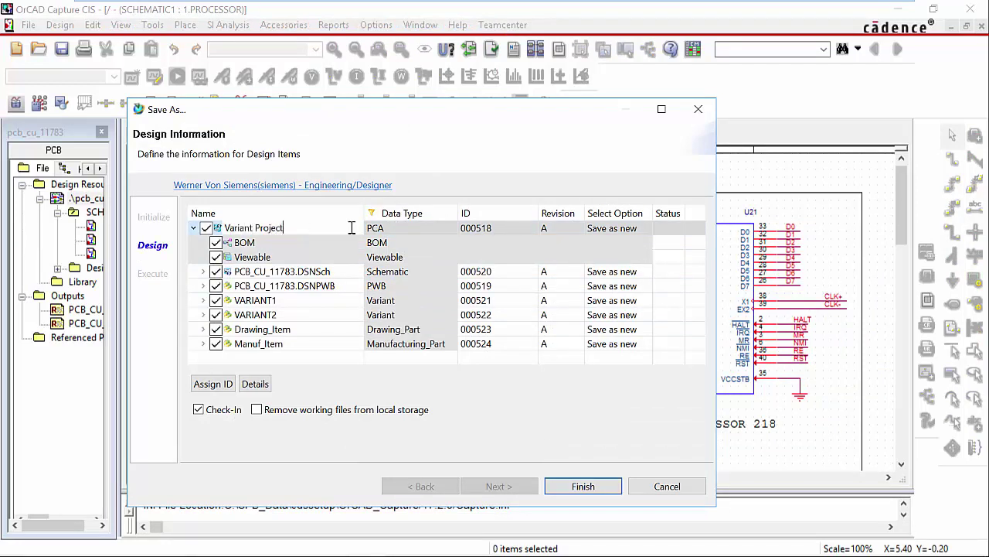
pyautogui.press('Return')
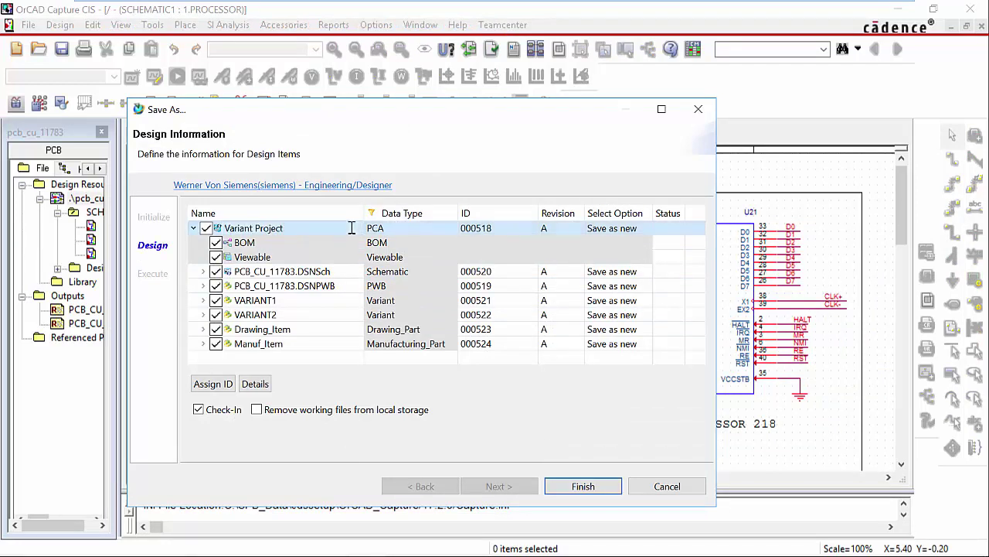
# - Rename the Schematic item in the design information as "Variant Schematic"
pyautogui.click(317, 243)
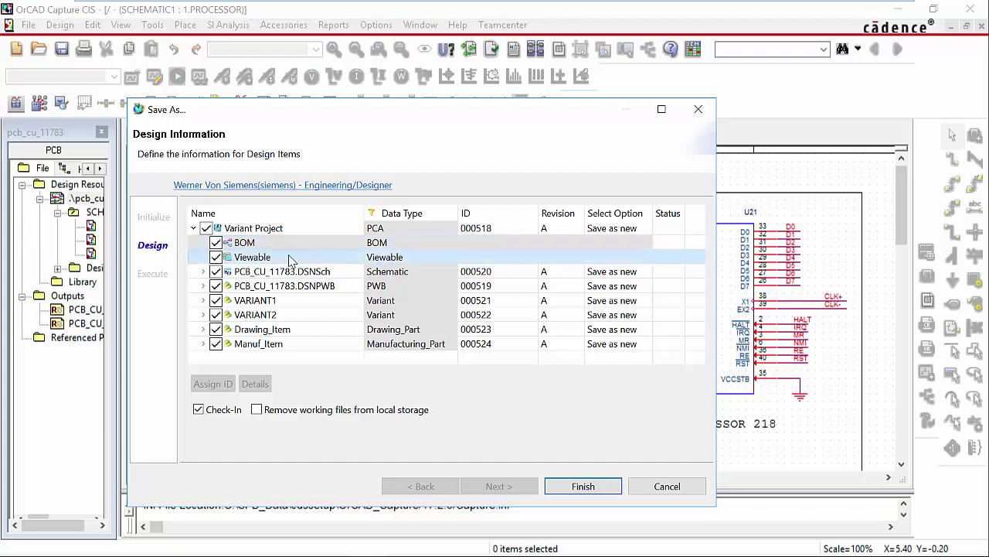
pyautogui.click(336, 273)
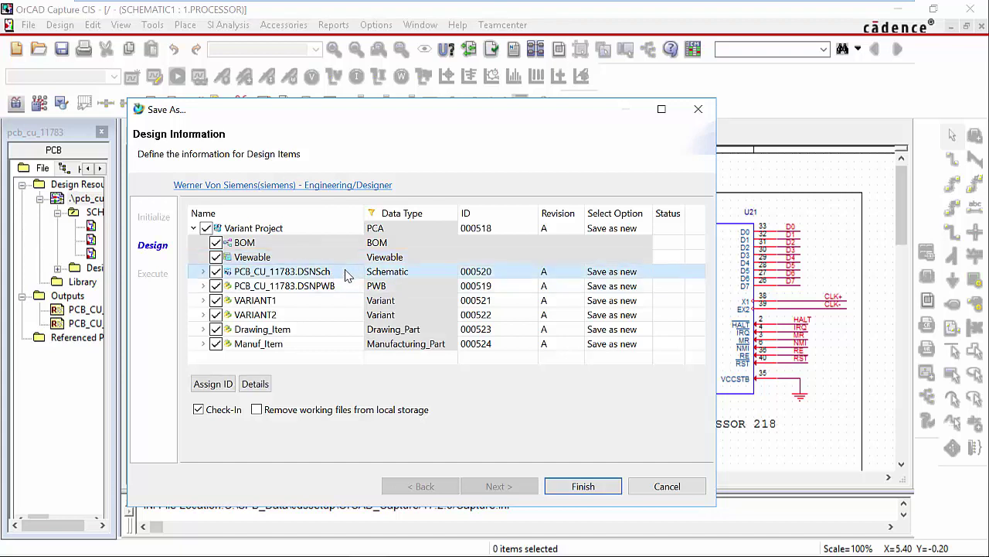
pyautogui.click(347, 271)
pyautogui.write('Variant Sch')
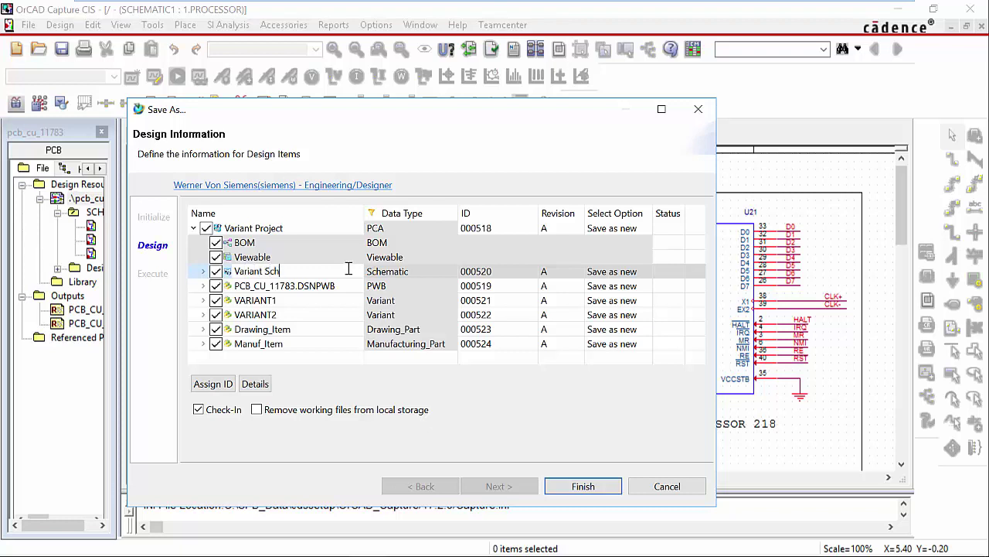
pyautogui.write('ematic')
pyautogui.press('Return')
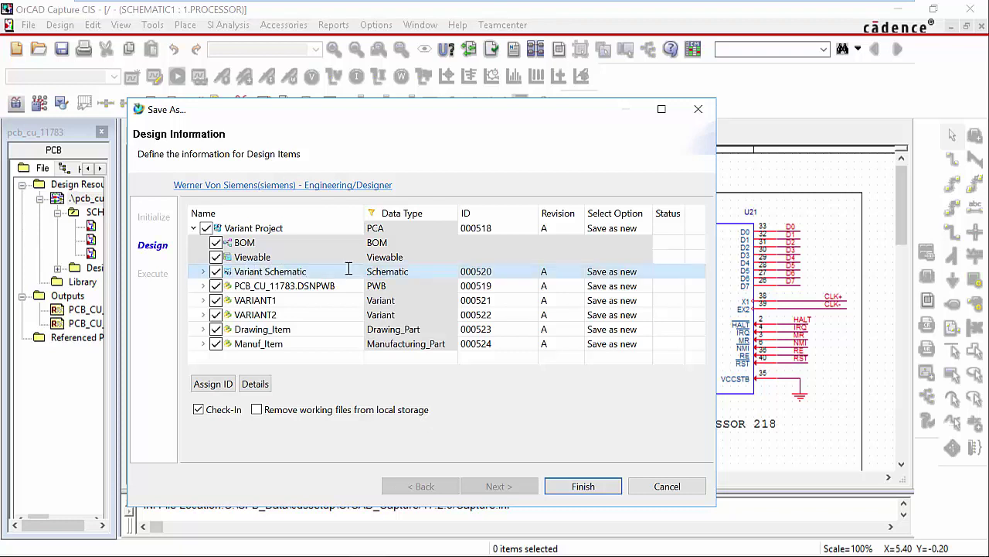
# - Expand the Variant Schematic item to show its design dataset and rename the PWB item as "Board"
pyautogui.click(203, 271)
pyautogui.click(299, 286)
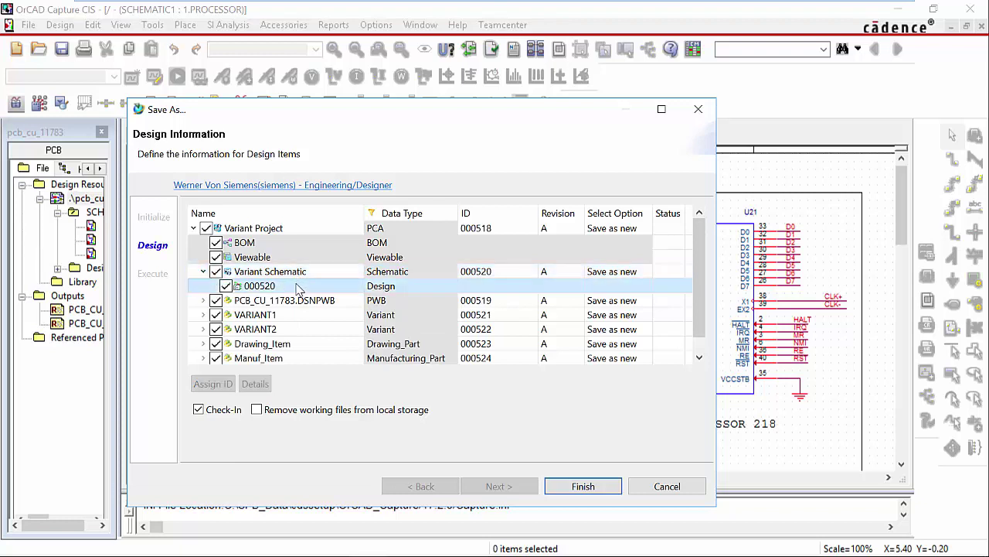
pyautogui.click(353, 306)
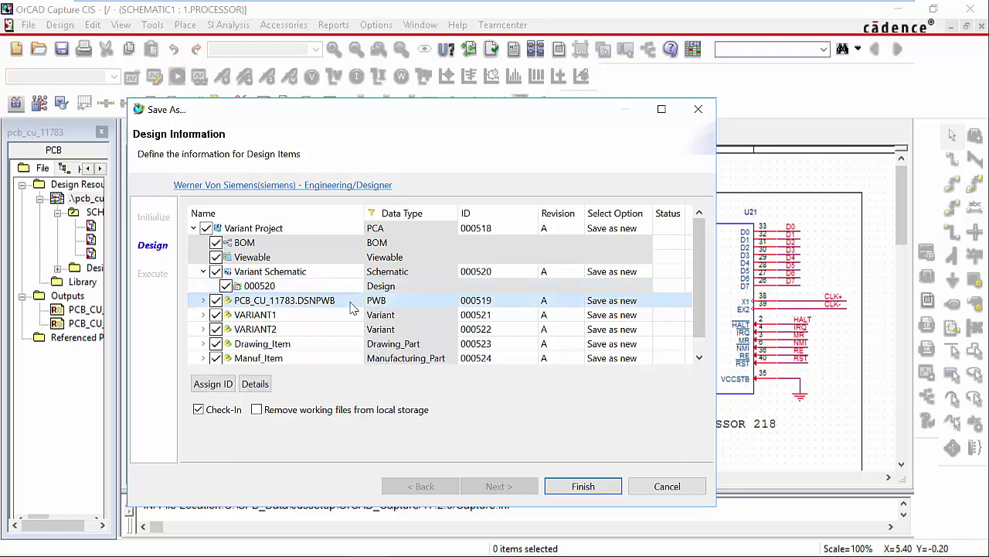
pyautogui.click(352, 306)
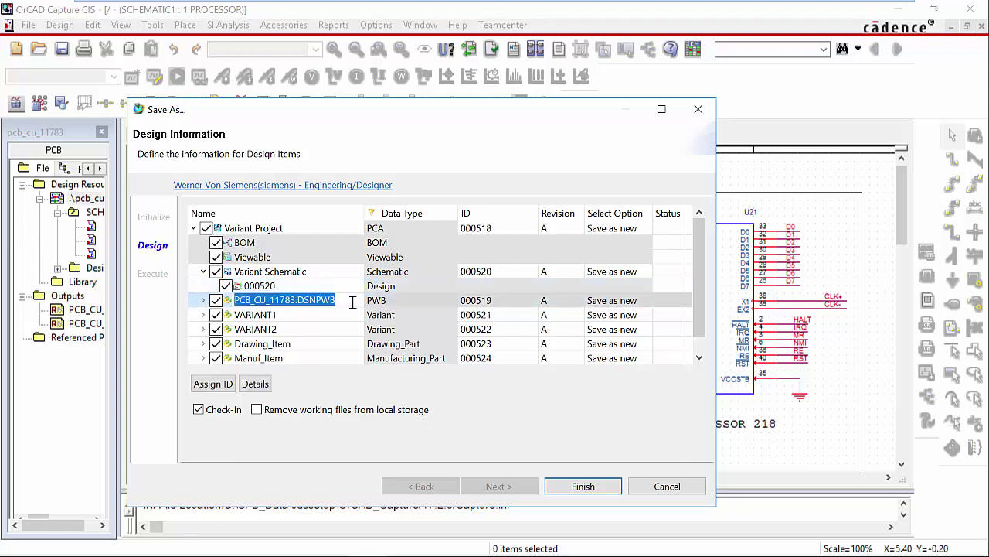
pyautogui.write('Board')
pyautogui.press('Return')
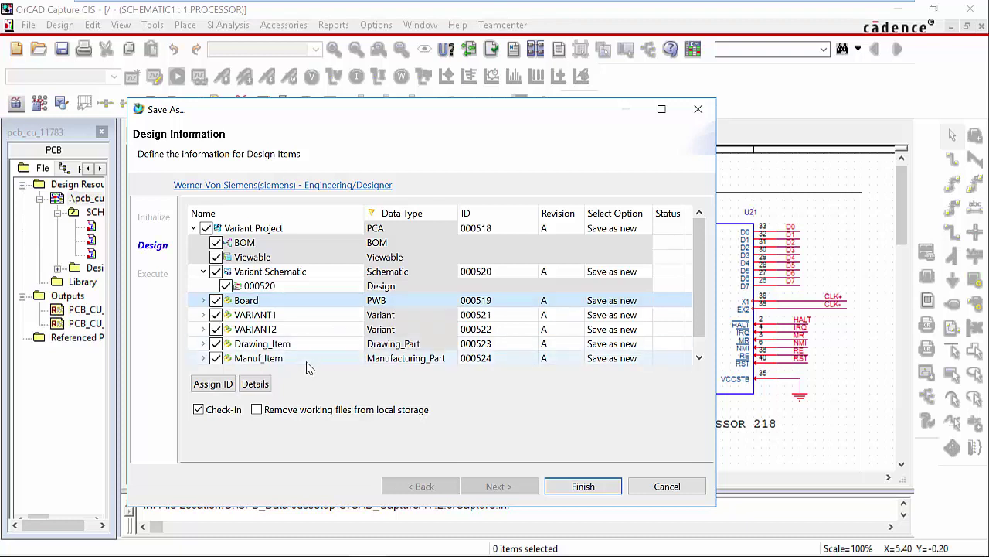
# - Examine the VARIANT1 and VARIANT2 items and the BOM and layout drawing datasets listed beneath each
pyautogui.click(264, 318)
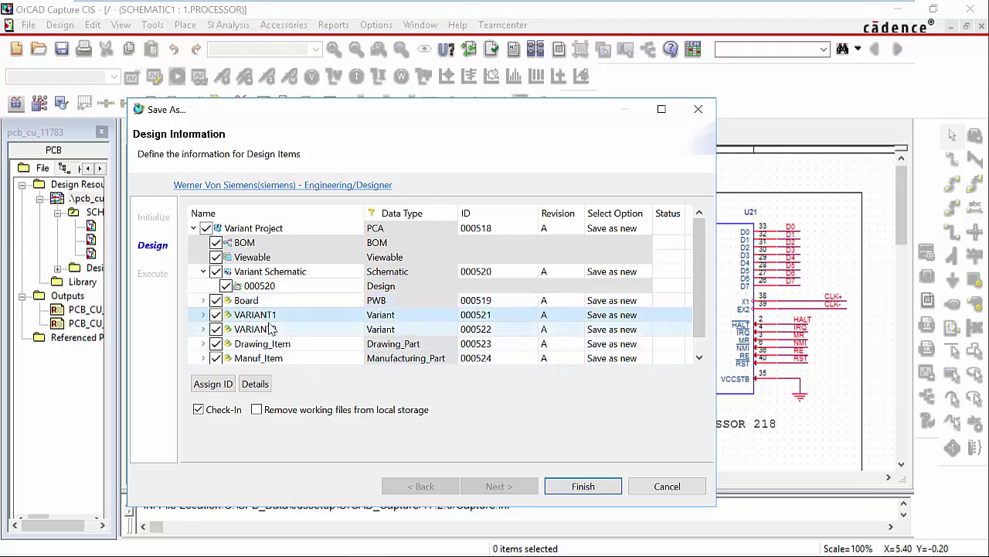
pyautogui.keyDown('shift'); pyautogui.click(272, 328); pyautogui.keyUp('shift')
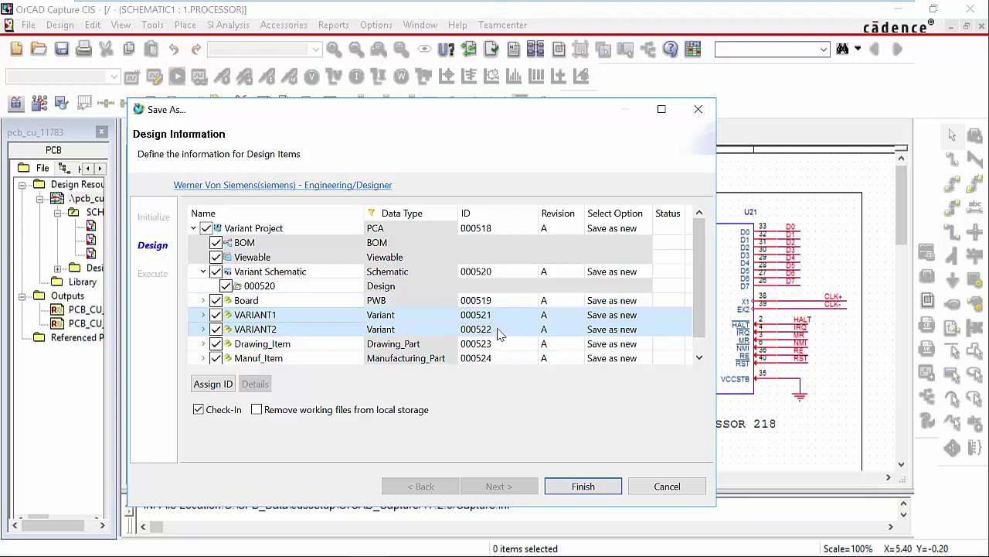
pyautogui.click(238, 316)
pyautogui.click(203, 315)
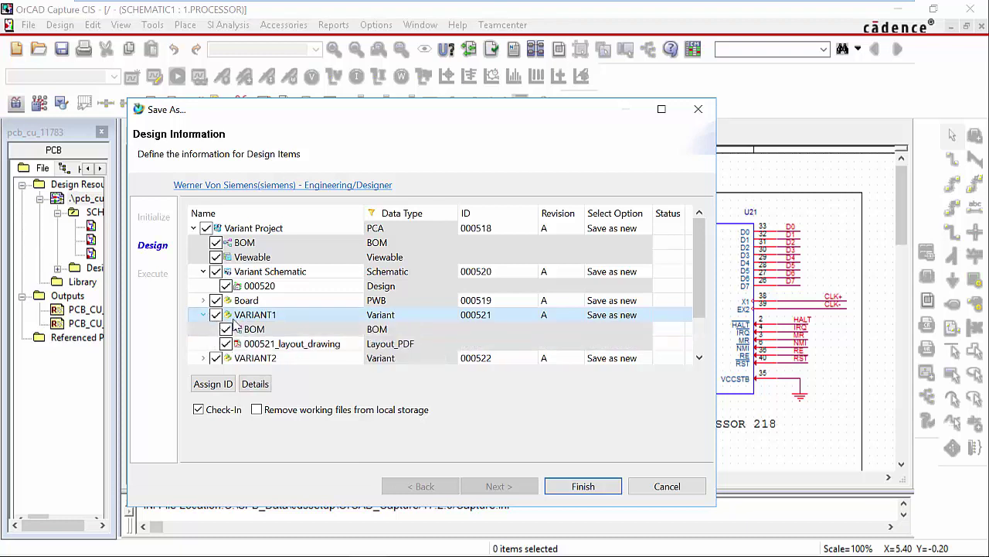
pyautogui.click(256, 329)
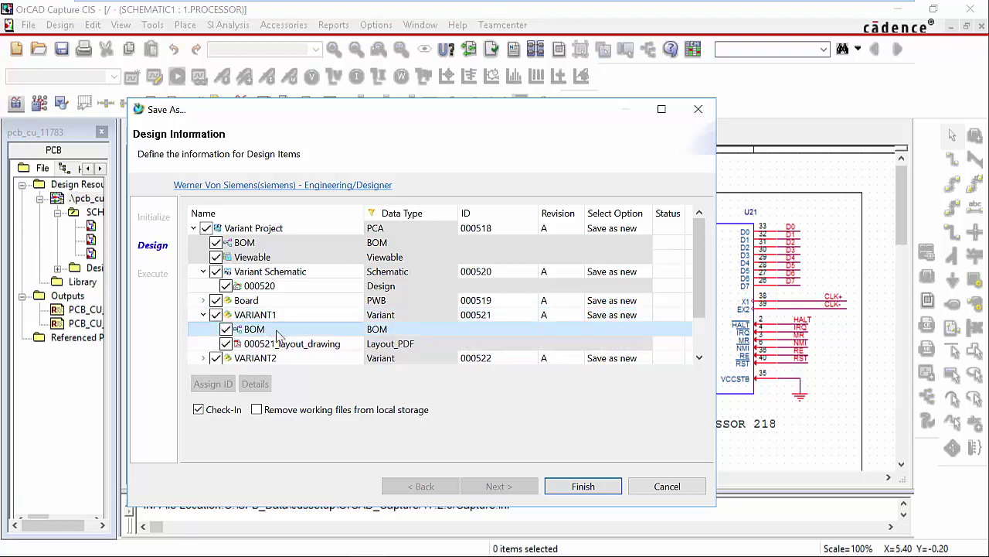
pyautogui.click(273, 320)
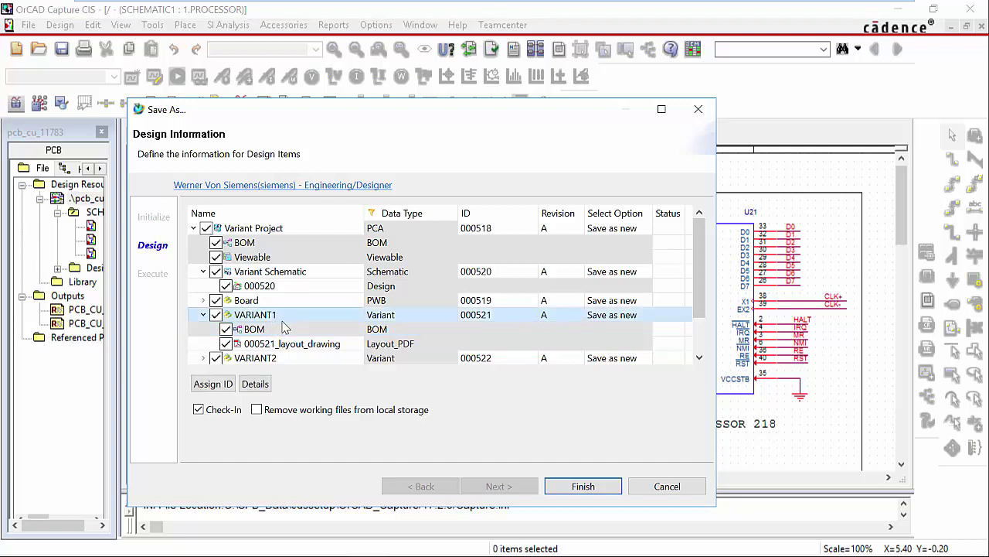
pyautogui.scroll(-1, 283, 328)
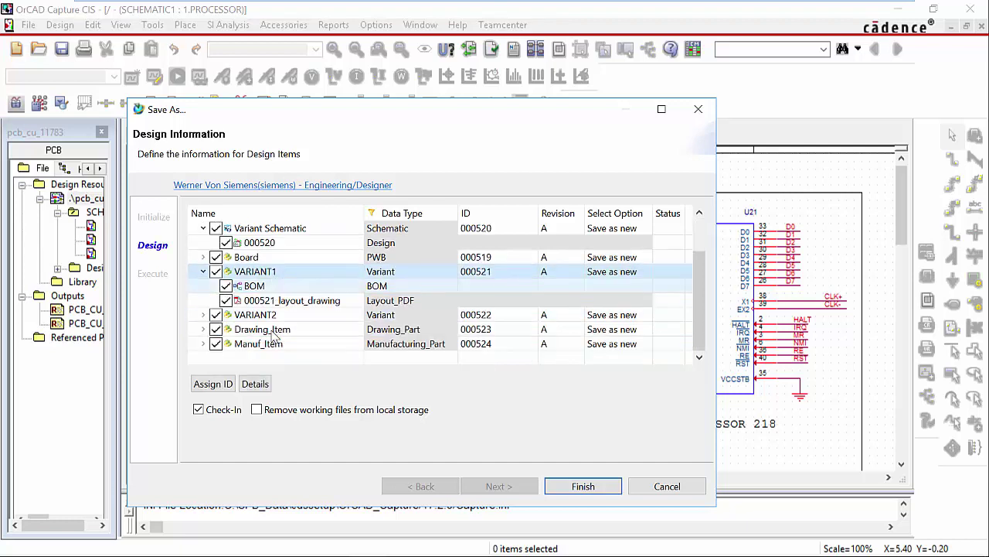
pyautogui.click(204, 316)
pyautogui.click(267, 330)
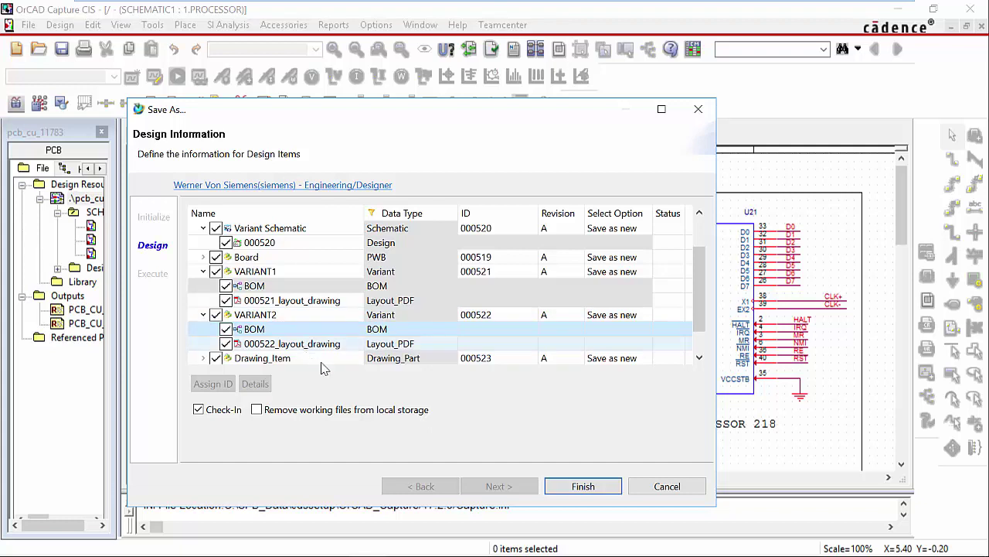
# - Execute the Save As of the variant design to Teamcenter with check-in enabled and close the completed operation
pyautogui.click(607, 487)
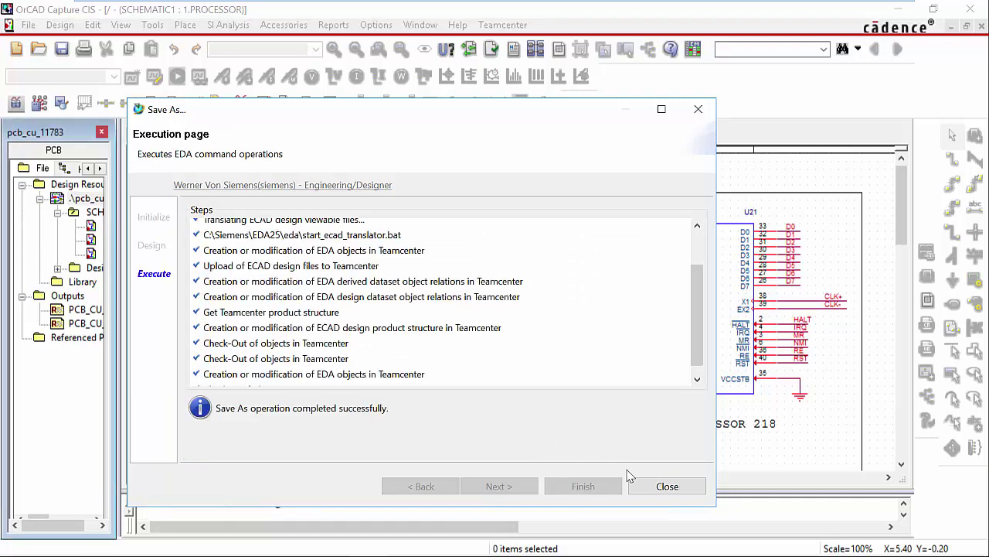
pyautogui.click(648, 487)
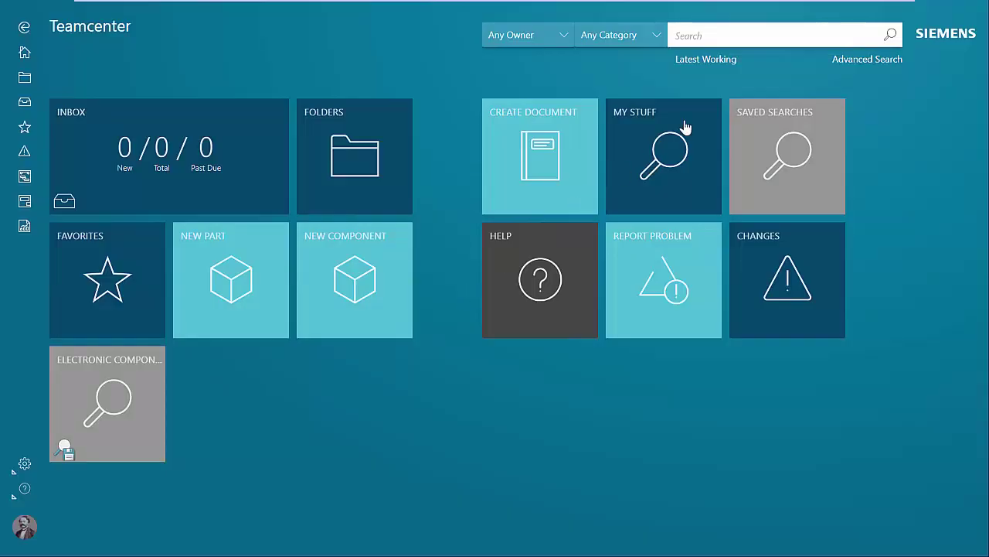
# - Switch to Teamcenter and search for "Variant"
pyautogui.click(714, 34)
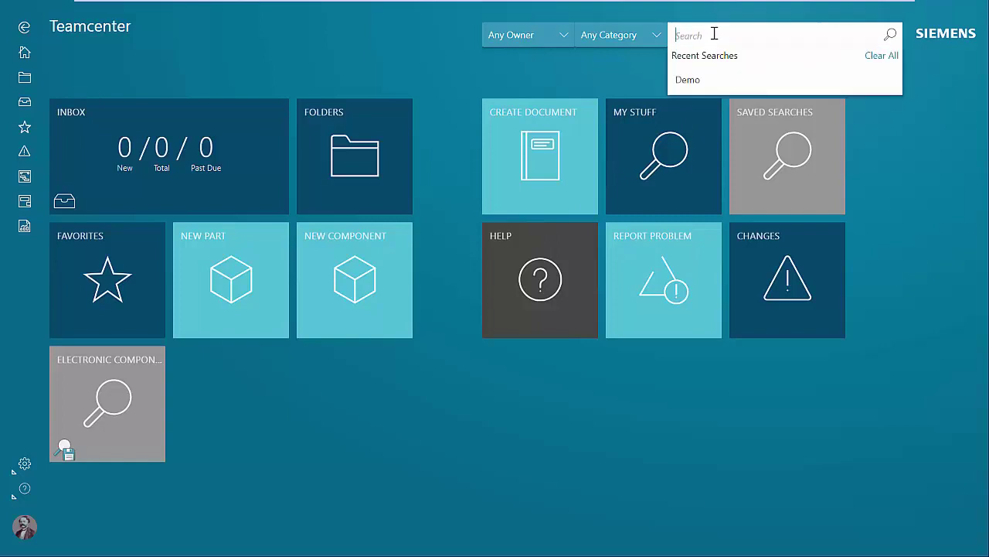
pyautogui.write('Variant')
pyautogui.press('Return')
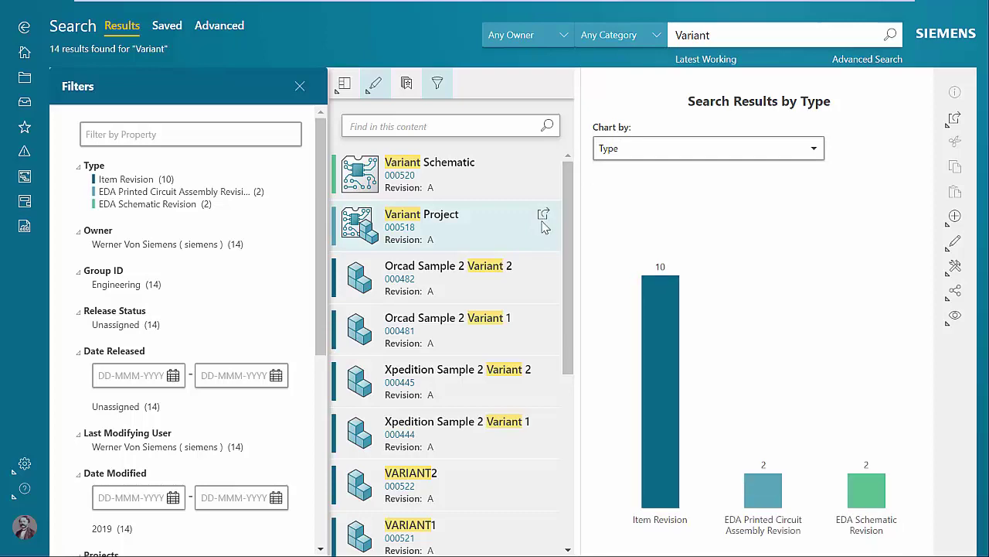
# - Open the Variant Project assembly from the search results and display its content as a Tree without the summary
pyautogui.click(543, 217)
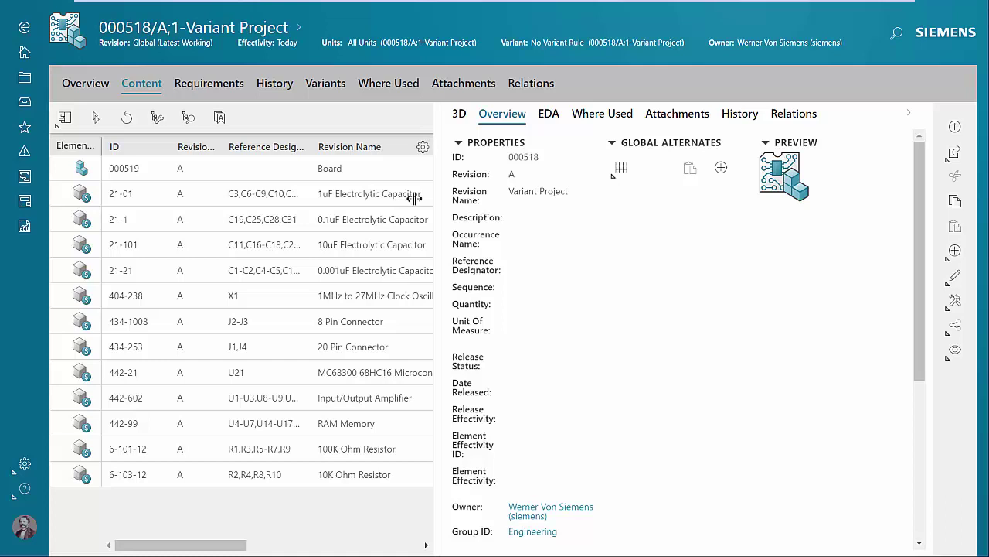
pyautogui.click(62, 122)
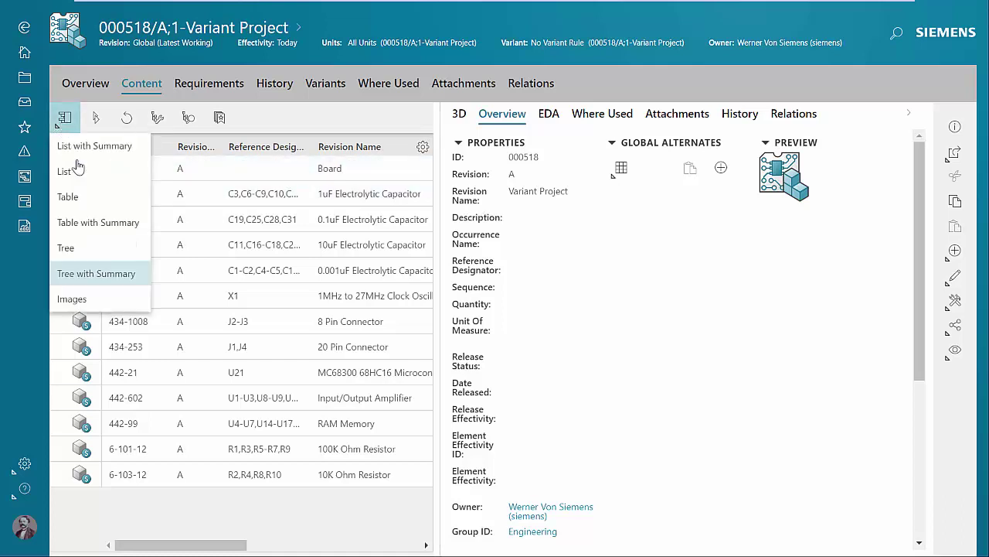
pyautogui.click(95, 247)
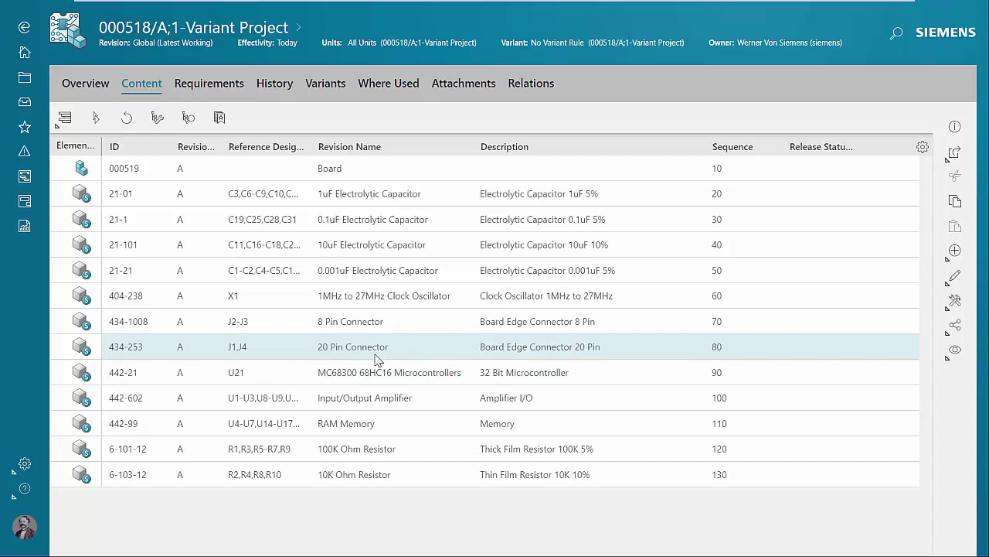
# - Display the Variant Project content together with its summary, widen the summary area and show the project's relations
pyautogui.moveTo(243, 323); pyautogui.dragTo(249, 331)
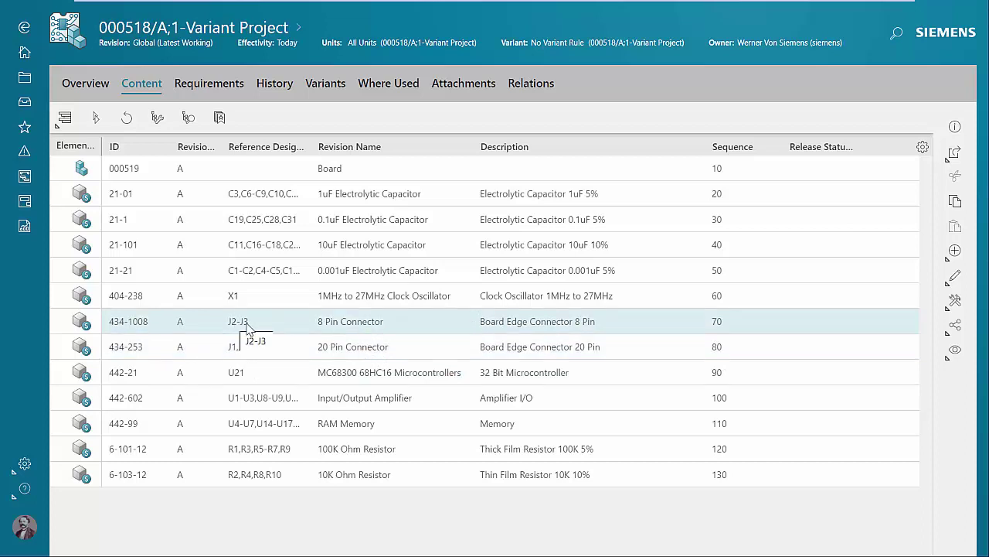
pyautogui.moveTo(249, 328); pyautogui.dragTo(287, 334)
pyautogui.click(65, 117)
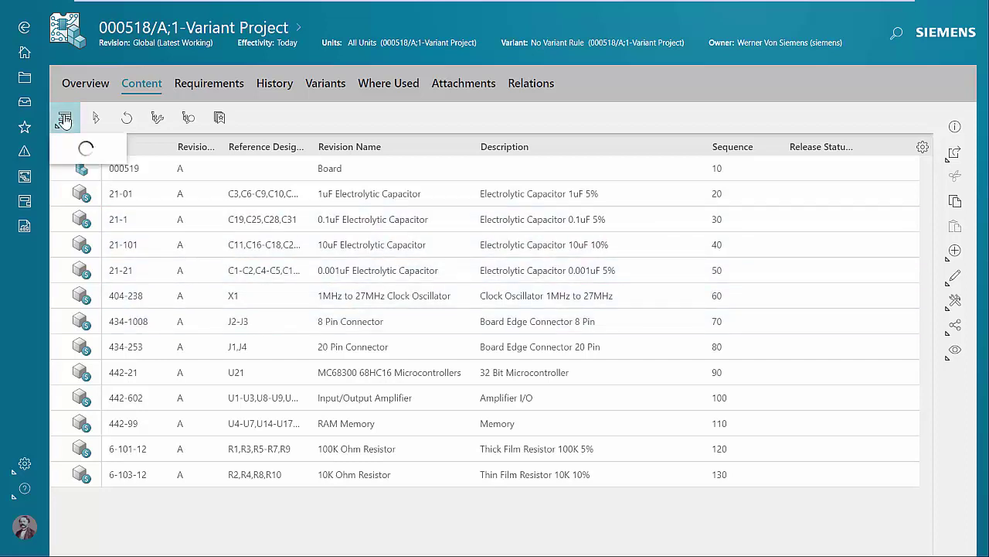
pyautogui.click(83, 273)
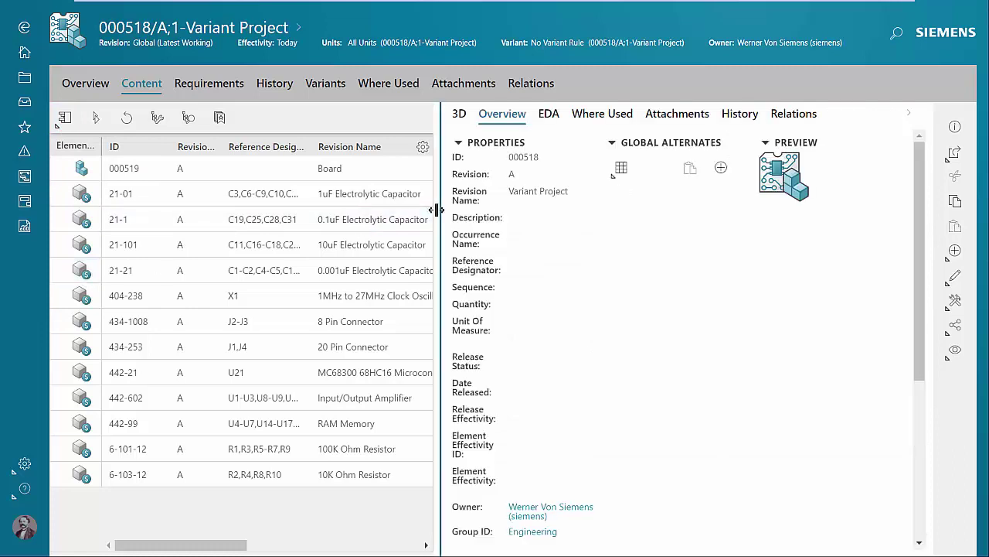
pyautogui.moveTo(440, 209); pyautogui.dragTo(387, 210)
pyautogui.moveTo(304, 201); pyautogui.dragTo(260, 190)
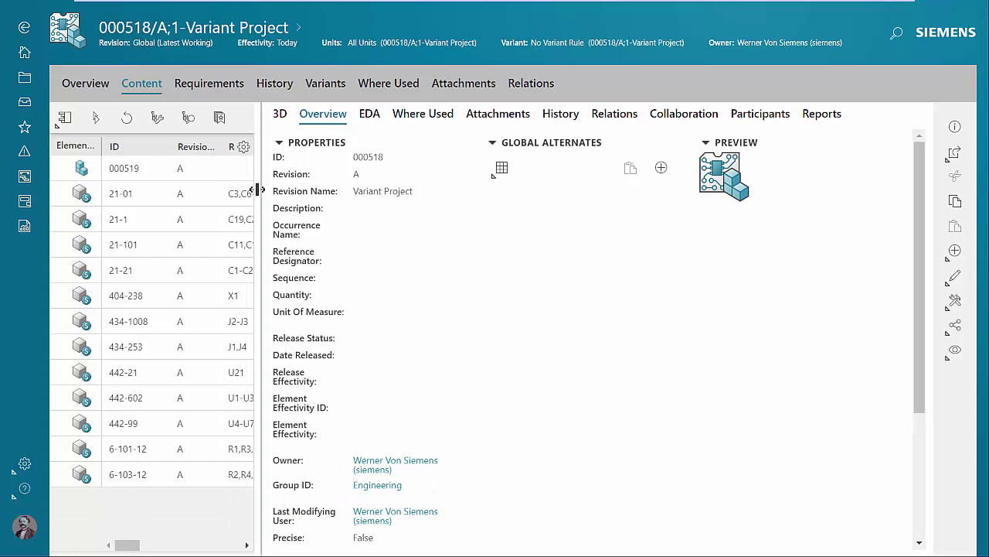
pyautogui.click(618, 115)
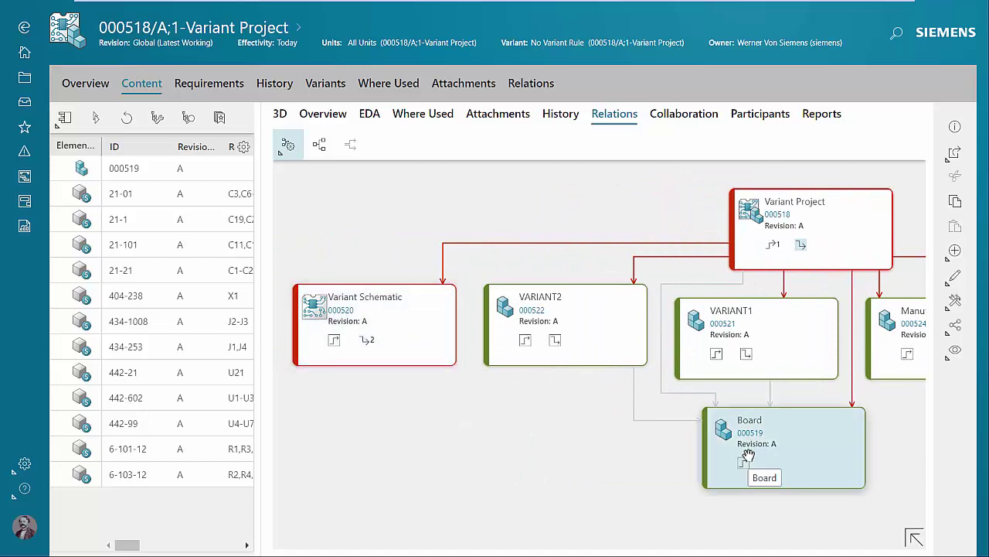
# - Expand the related datasets of Variant Schematic and Manuf_Item in the relations graph, then collapse those of Manuf_Item
pyautogui.click(369, 344)
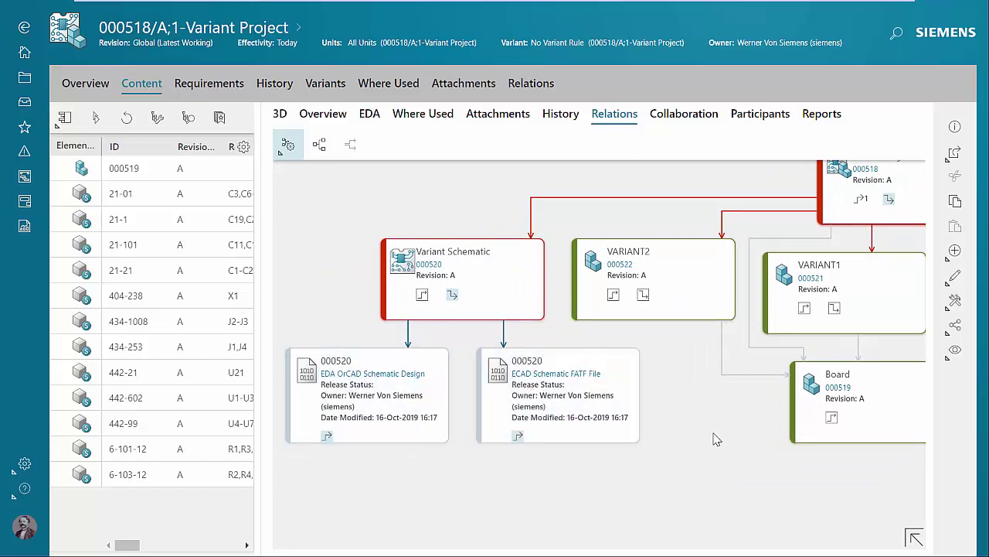
pyautogui.moveTo(714, 438); pyautogui.dragTo(390, 434)
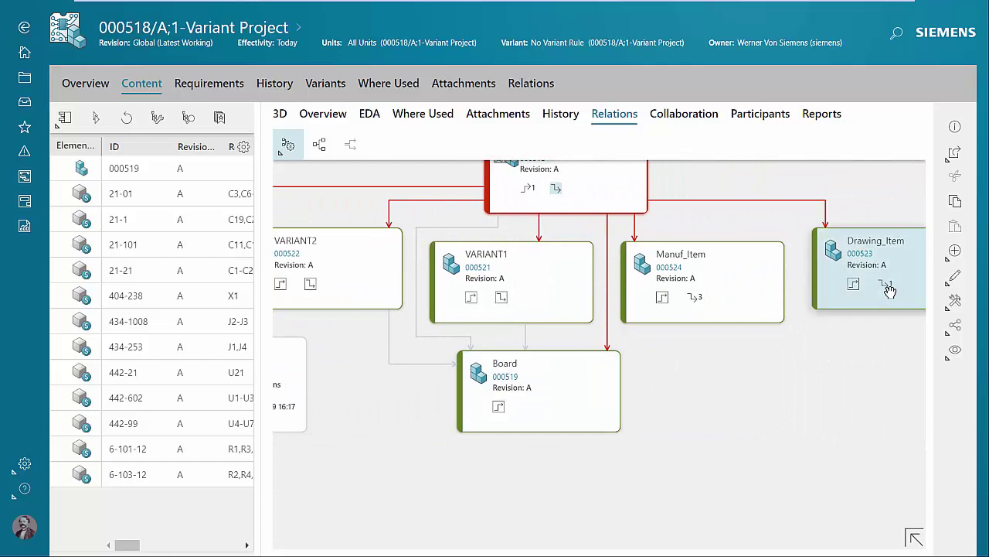
pyautogui.click(693, 300)
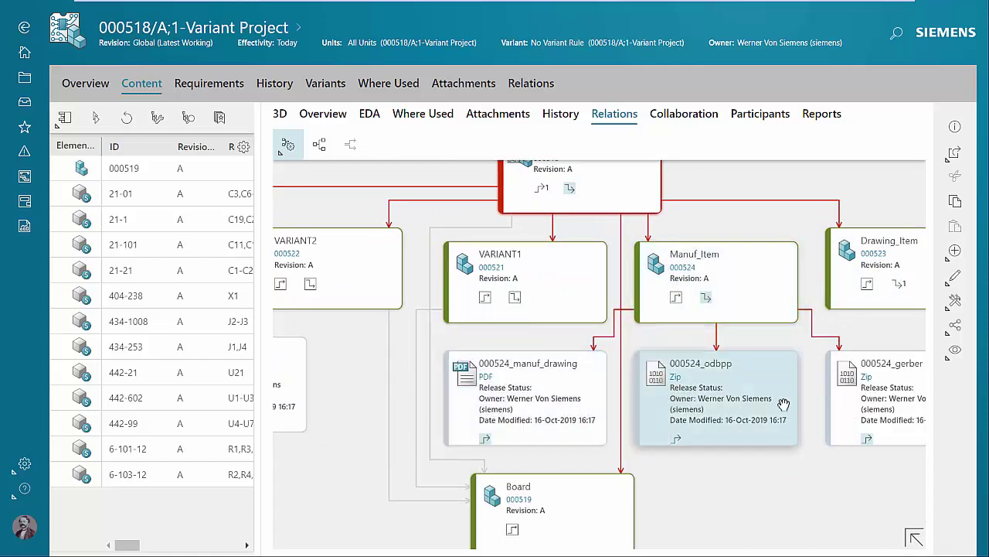
pyautogui.click(706, 300)
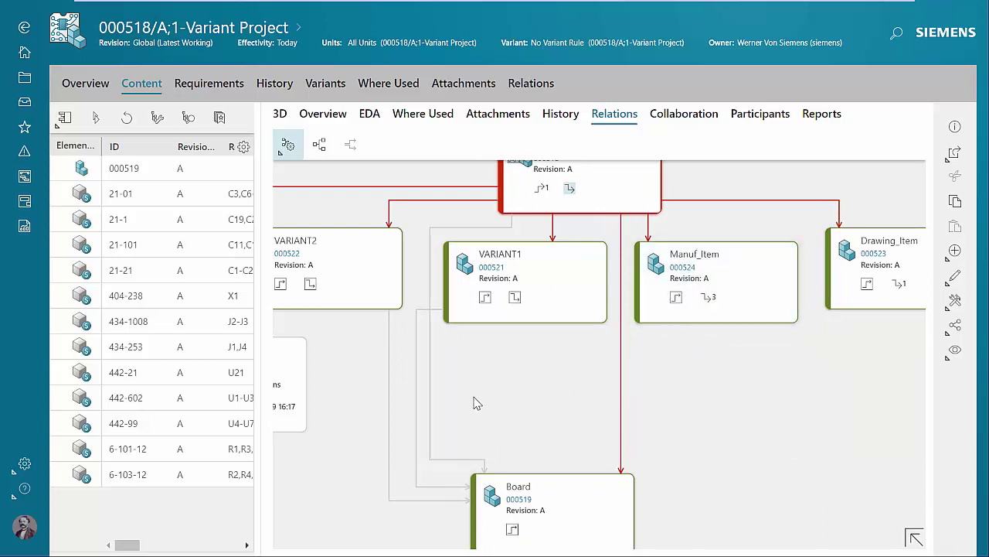
pyautogui.moveTo(477, 403); pyautogui.dragTo(688, 401)
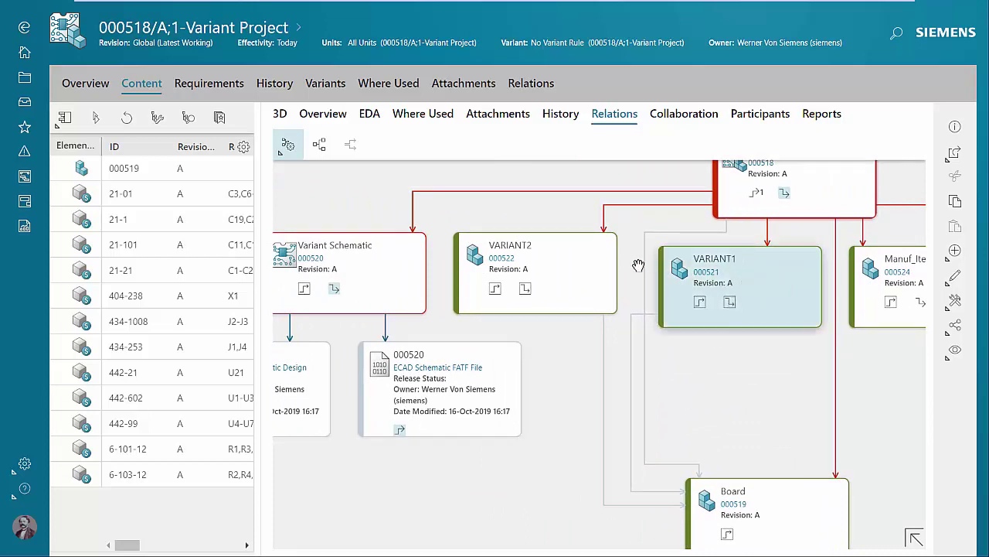
# - Reveal the layout drawings related to VARIANT1 and VARIANT2, then open VARIANT1 to inspect its BOM
pyautogui.click(729, 302)
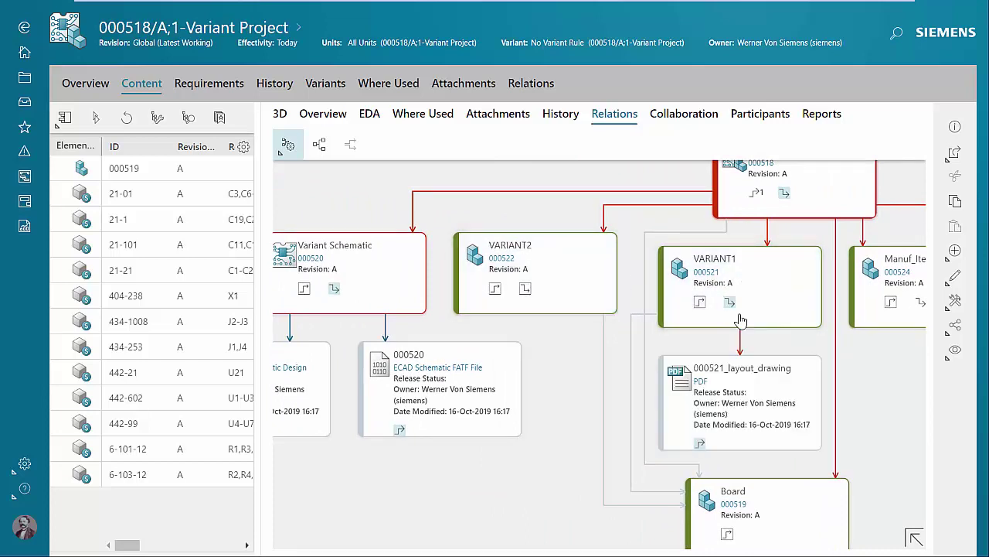
pyautogui.click(525, 289)
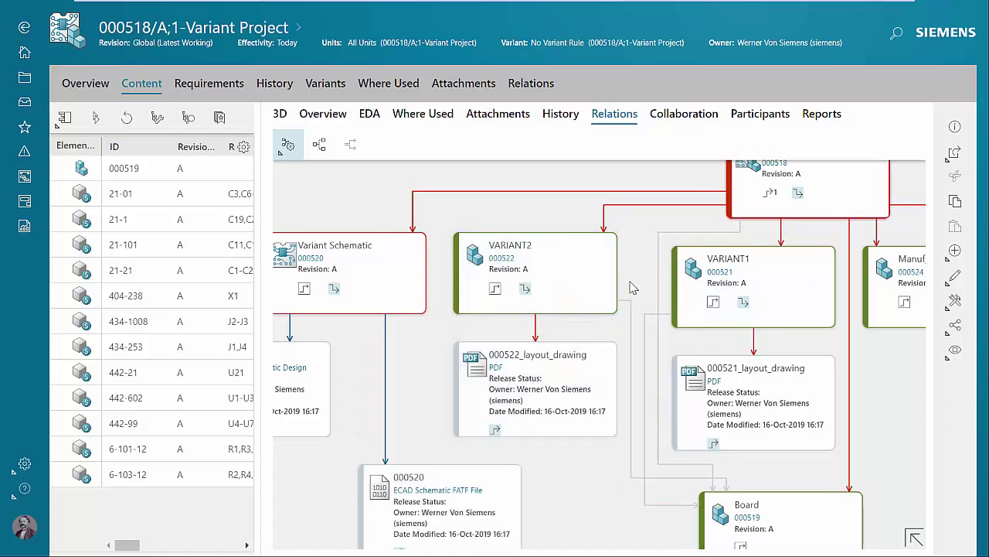
pyautogui.click(725, 267)
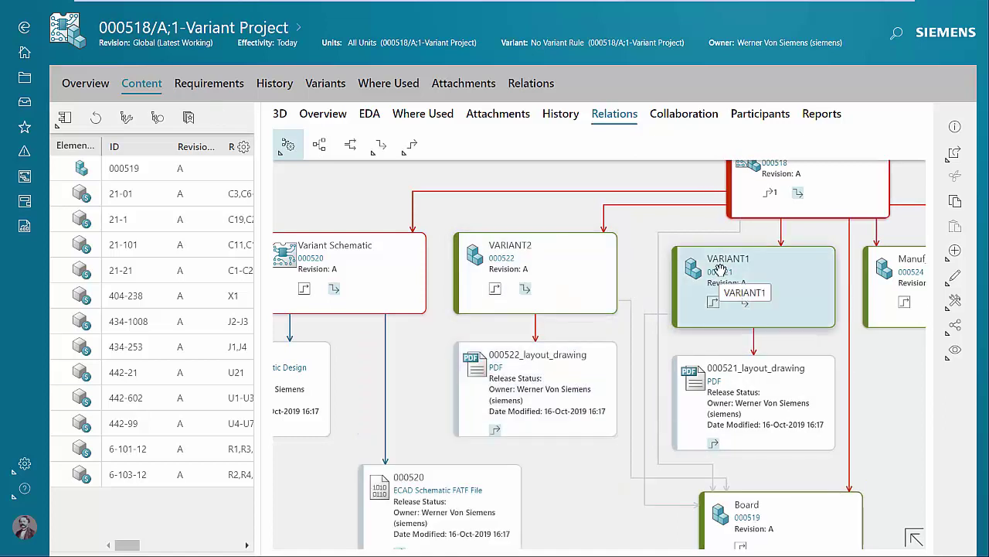
pyautogui.click(954, 155)
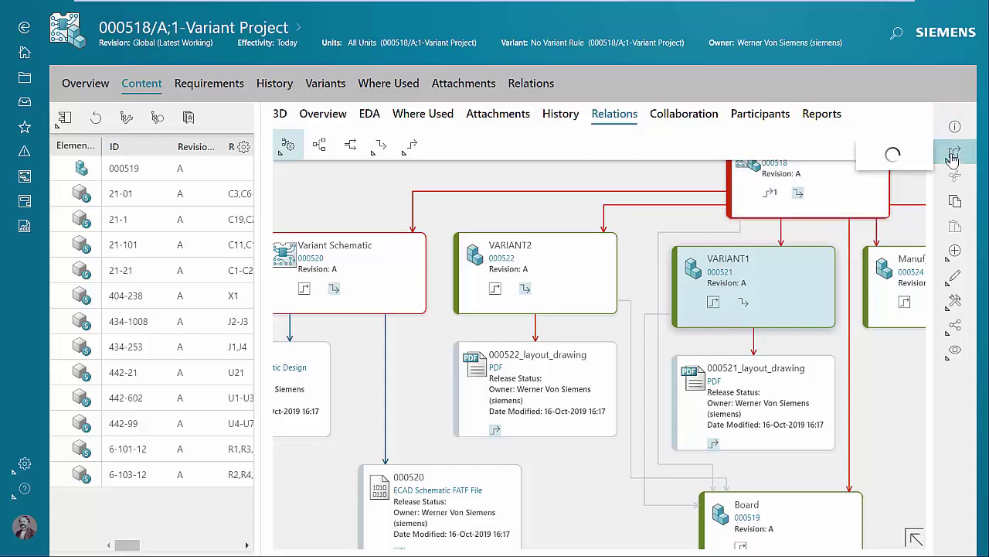
pyautogui.click(912, 154)
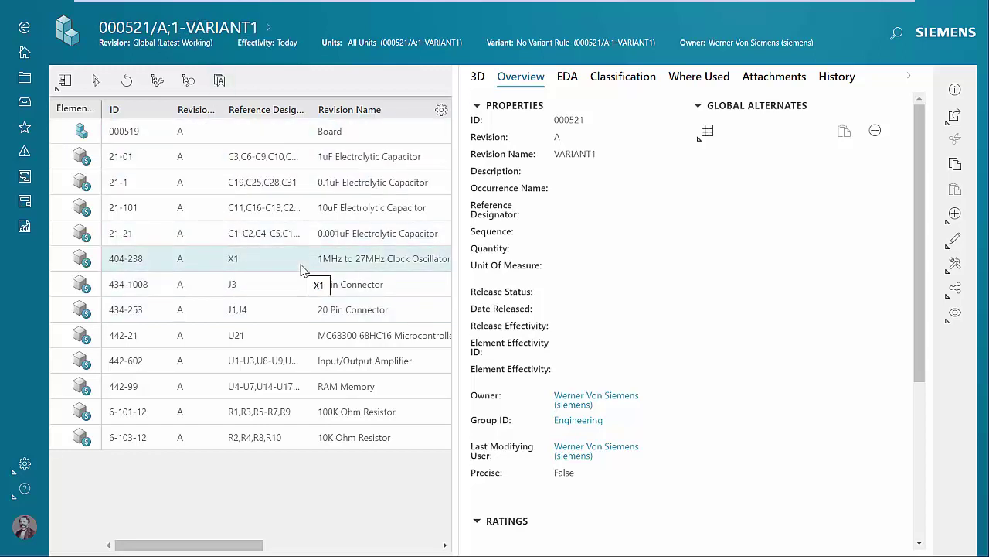
# - Return to the Variant Project relations and open VARIANT2 to inspect its BOM
pyautogui.click(24, 31)
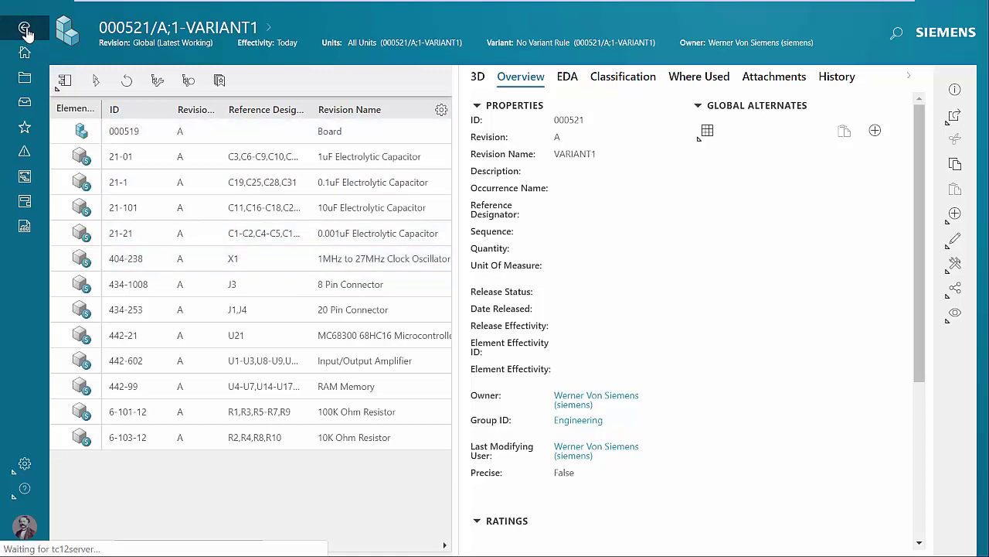
pyautogui.click(427, 332)
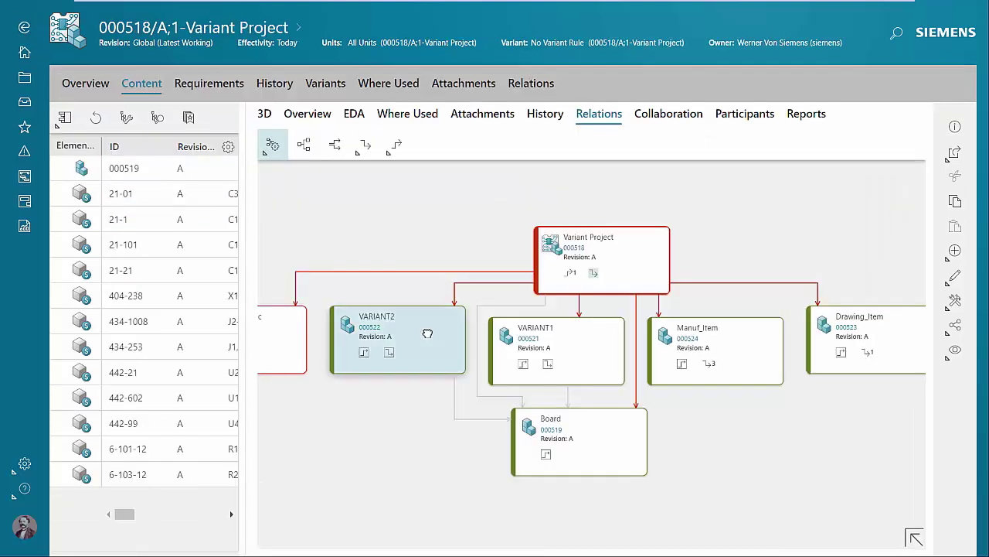
pyautogui.click(949, 156)
pyautogui.click(850, 152)
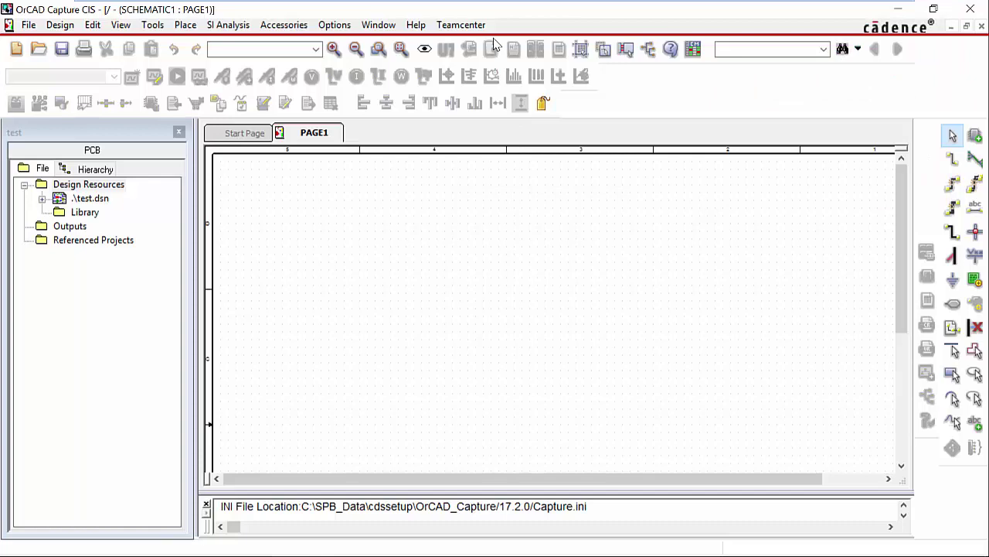
# - Switch to OrCAD Capture, search Teamcenter for "Demo" in the Open Design dialog and open the Demo Project result
pyautogui.click(480, 27)
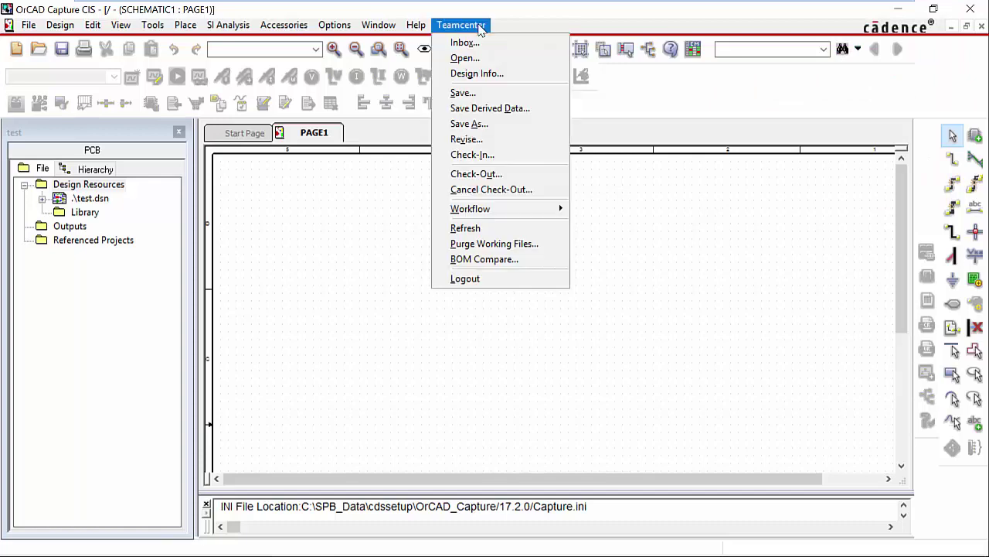
pyautogui.click(503, 58)
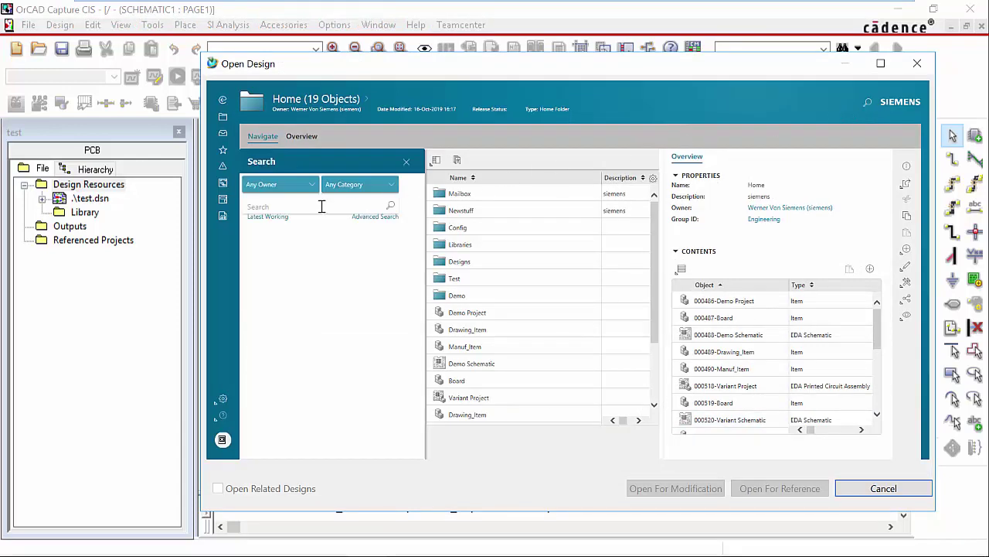
pyautogui.click(322, 206)
pyautogui.write('Demo')
pyautogui.press('Return')
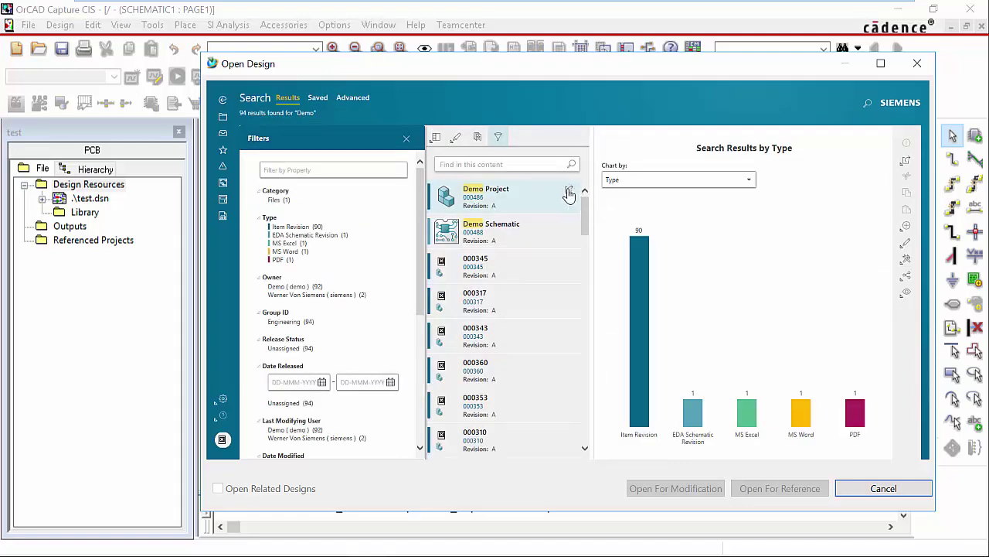
pyautogui.click(570, 194)
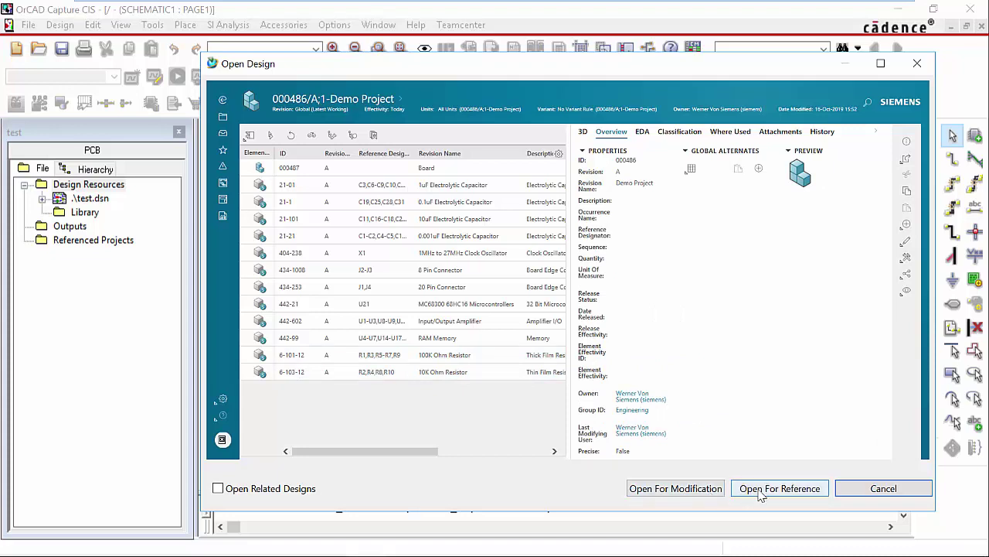
# - Open the Demo Project design for modification and close the completed open operation
pyautogui.click(266, 490)
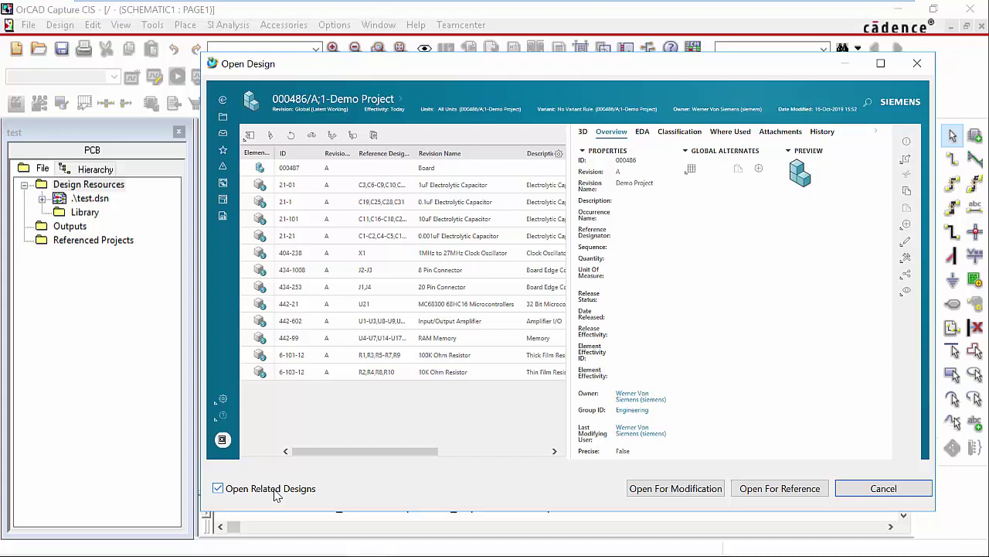
pyautogui.click(276, 494)
pyautogui.click(665, 489)
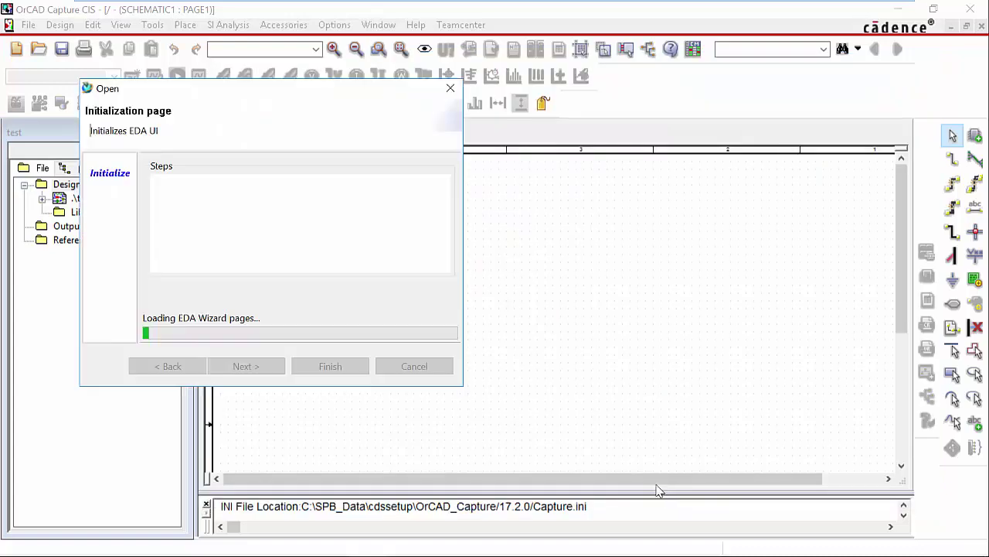
pyautogui.click(414, 366)
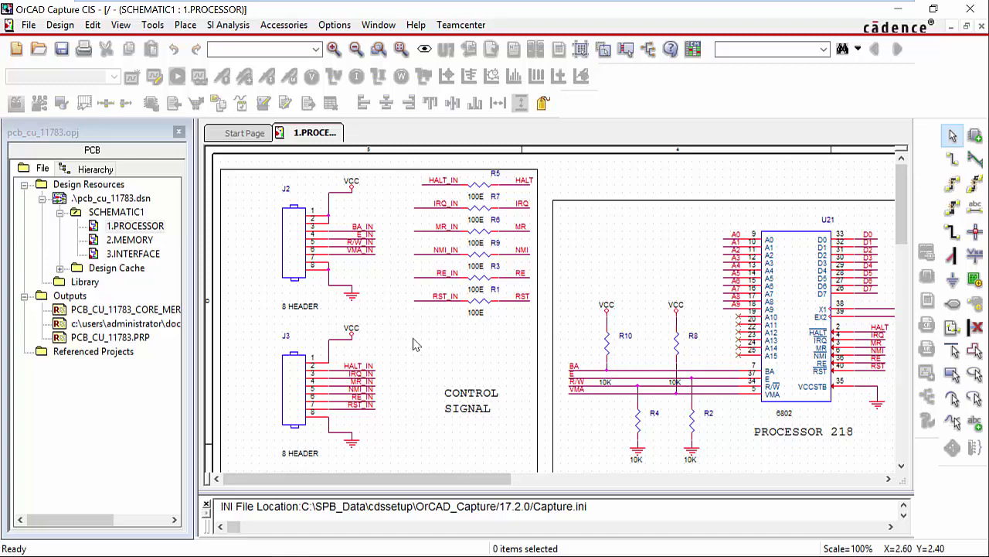
# - Examine the PROCESSOR schematic page and the project properties in its title block
pyautogui.scroll(-3, 859, 328)
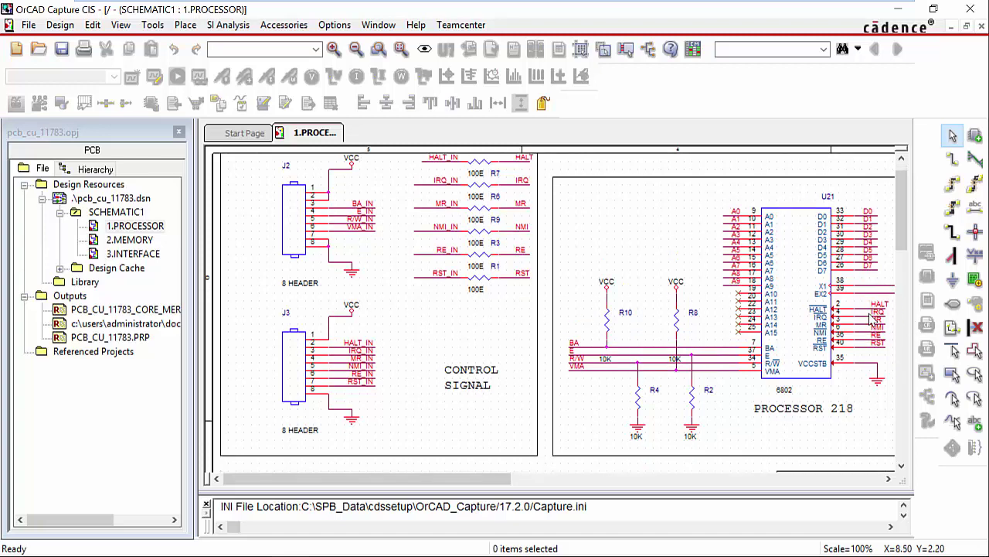
pyautogui.scroll(-5, 860, 328)
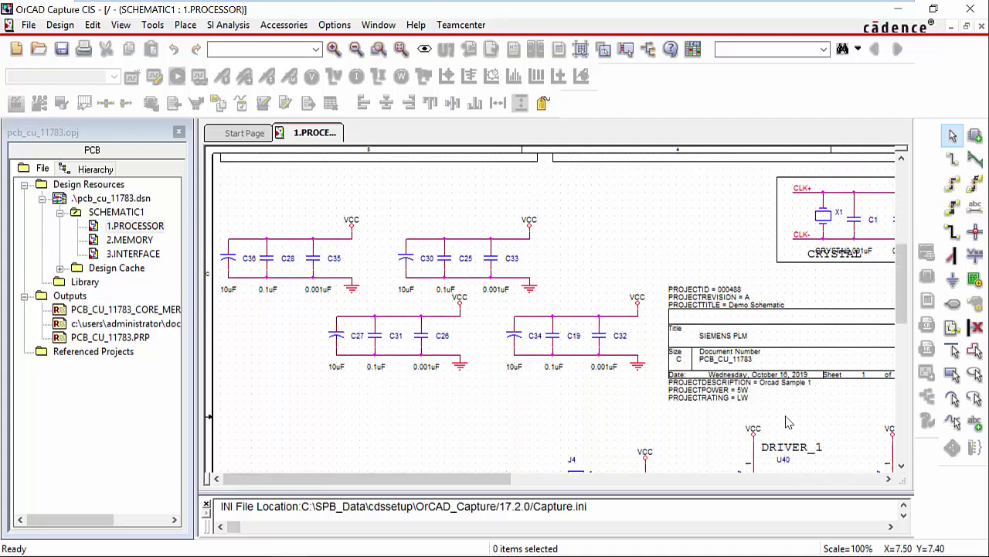
pyautogui.scroll(1, 517, 416)
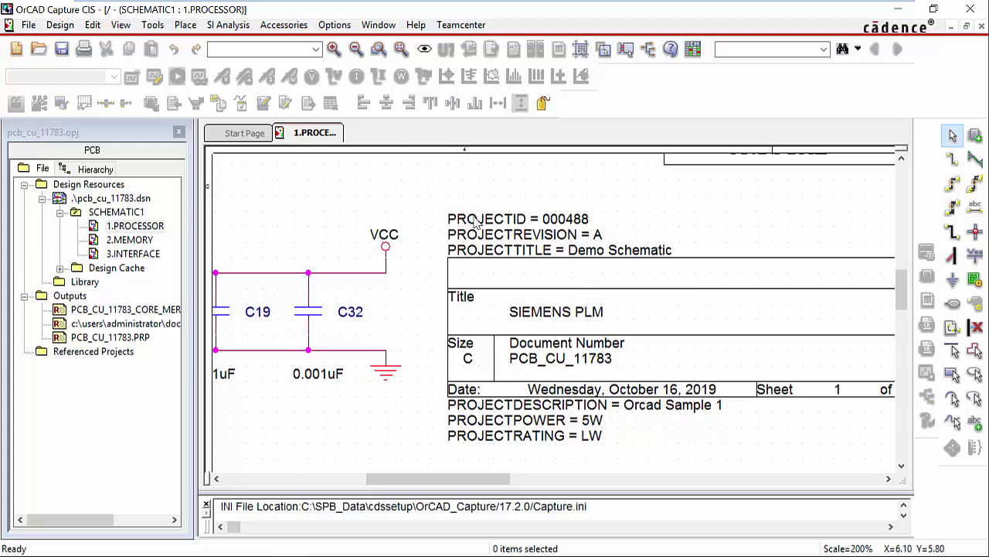
pyautogui.press('o')
pyautogui.scroll(-5, 539, 302)
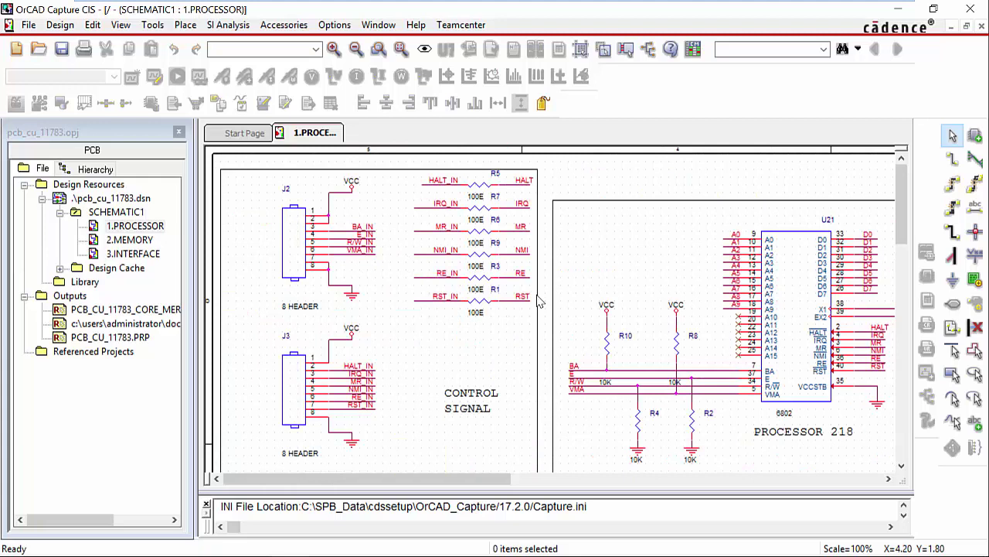
# - Check the Demo Project design in to Teamcenter with all its listed items selected and working files kept locally
pyautogui.click(482, 26)
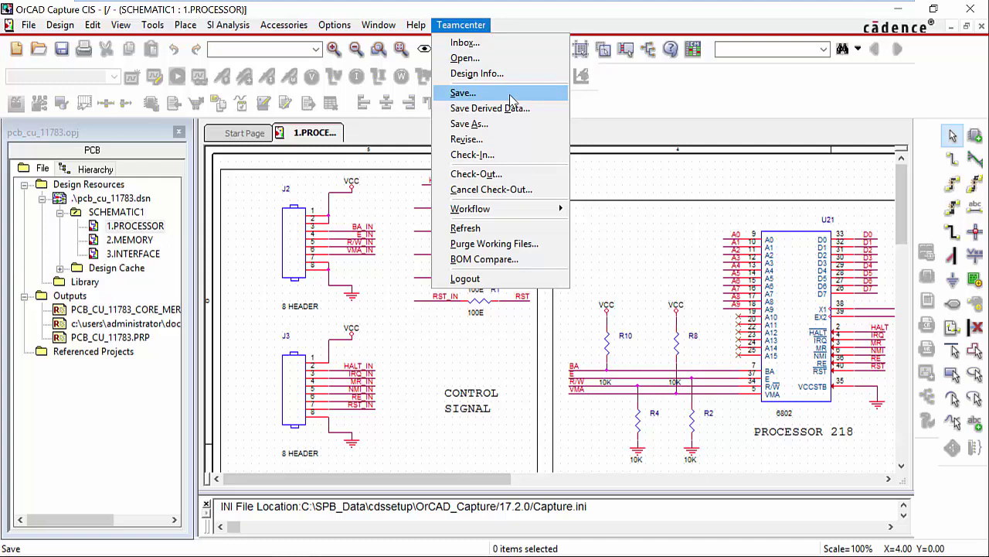
pyautogui.click(539, 159)
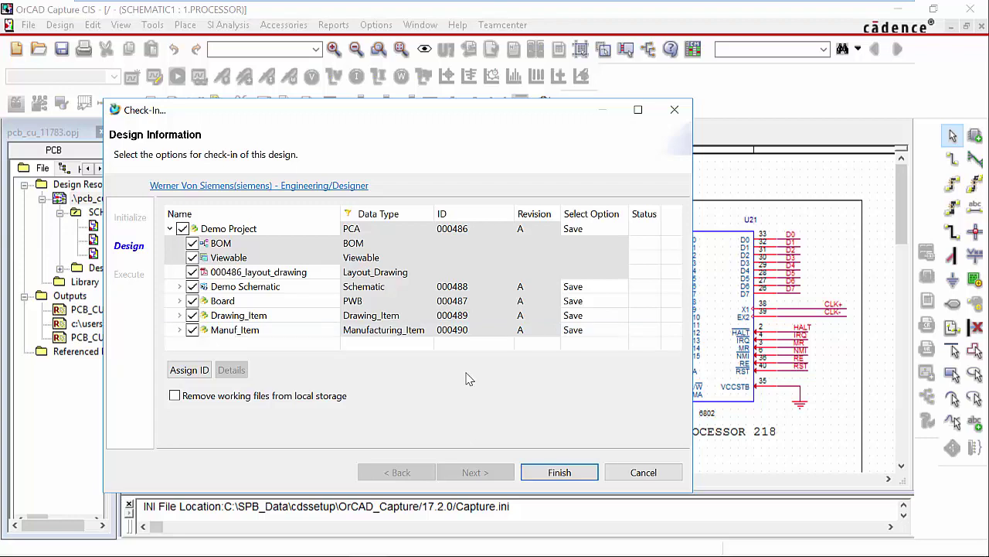
pyautogui.click(578, 474)
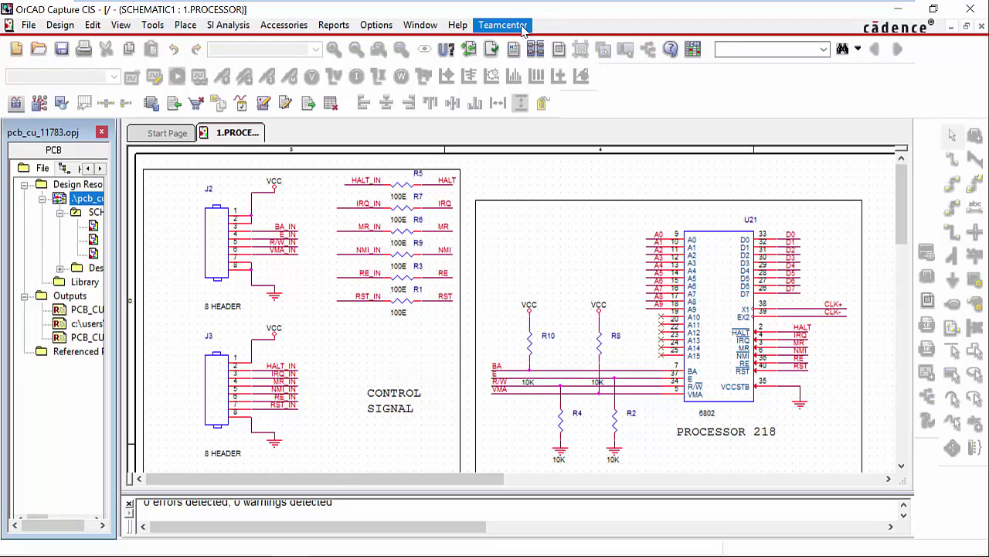
# - Initiate an ECAD Design Approval workflow named "Design Review" with the description "Please review and approve" and proceed to its targets
pyautogui.click(523, 29)
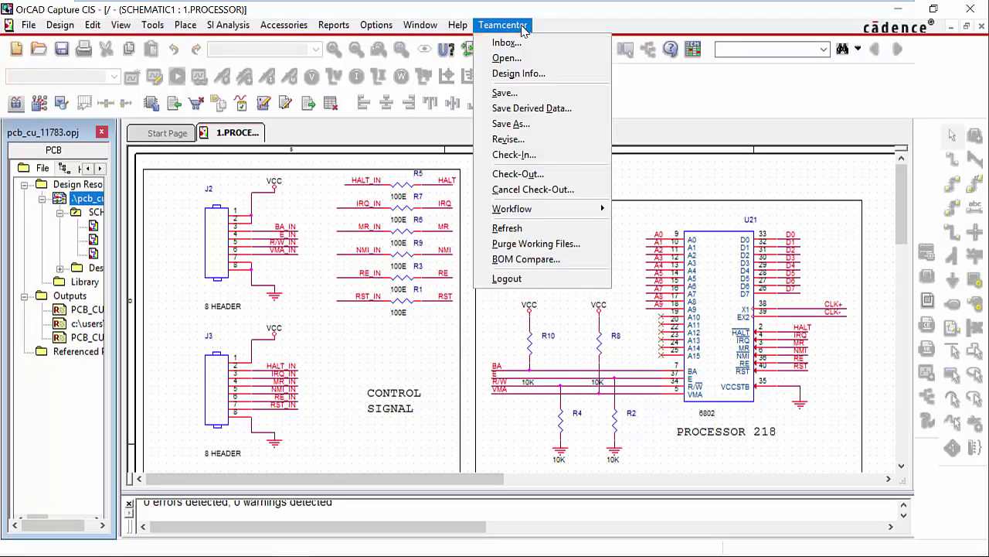
pyautogui.moveTo(592, 212)
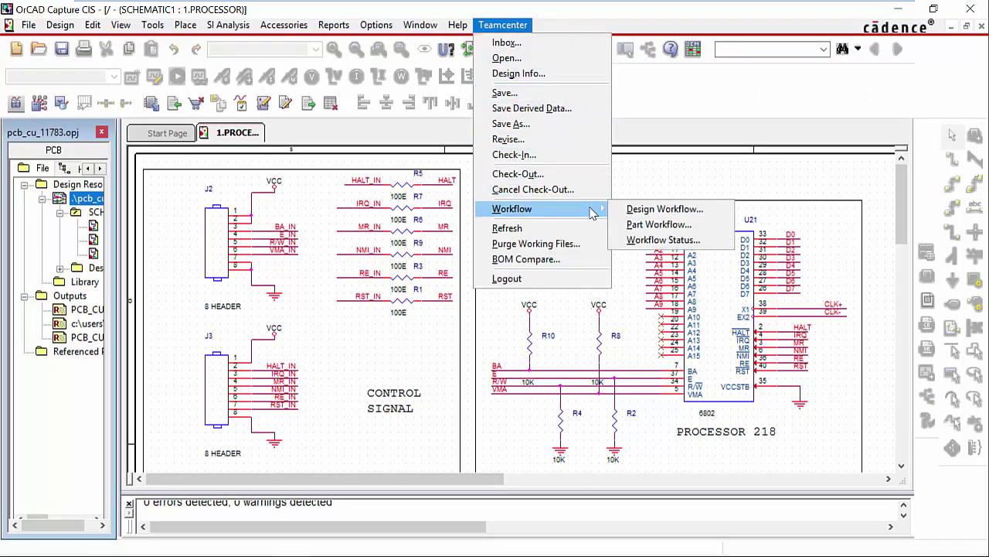
pyautogui.click(715, 219)
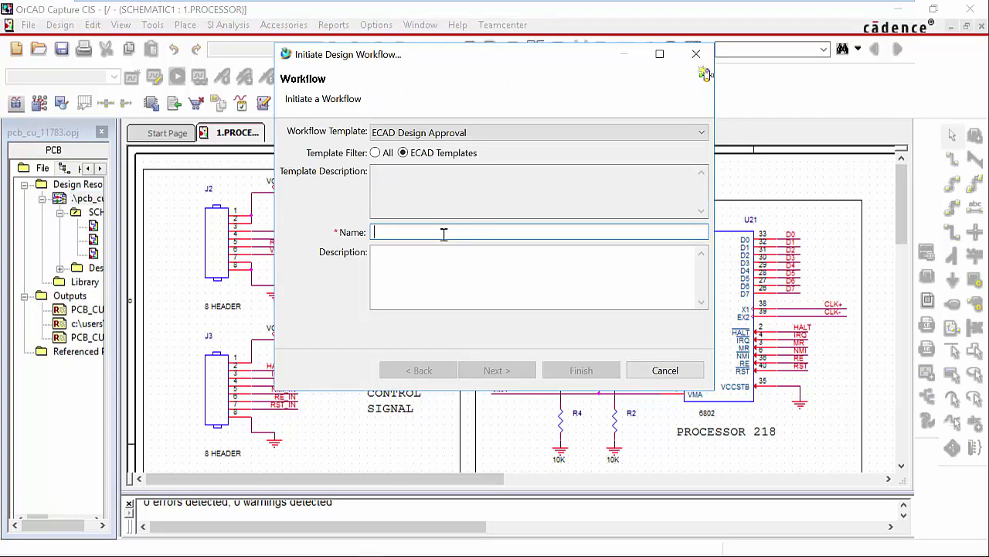
pyautogui.write('Design Review')
pyautogui.click(459, 258)
pyautogui.write('Please review and approve')
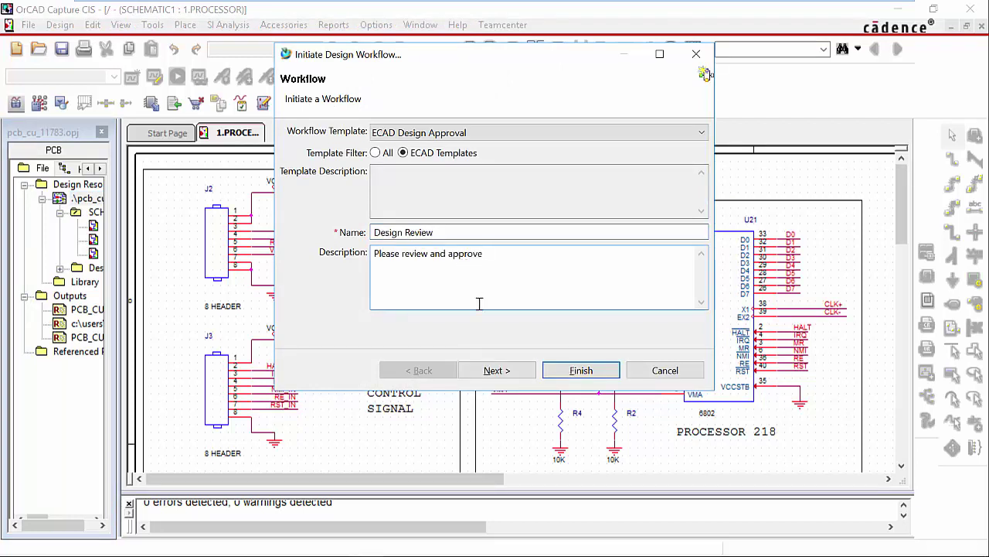
pyautogui.click(523, 374)
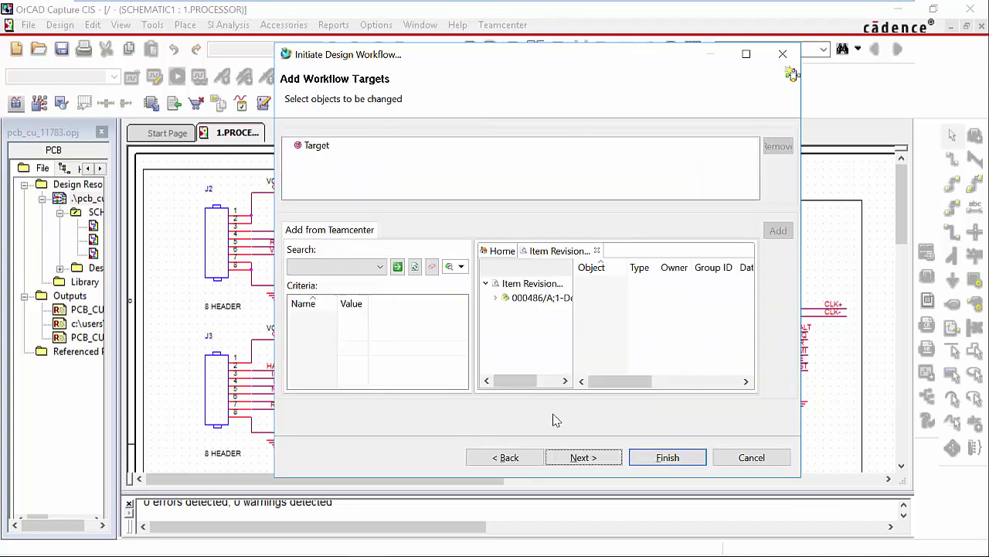
# - Add the 000486/A Demo Project revision as the workflow target and finish initiating the workflow
pyautogui.click(547, 305)
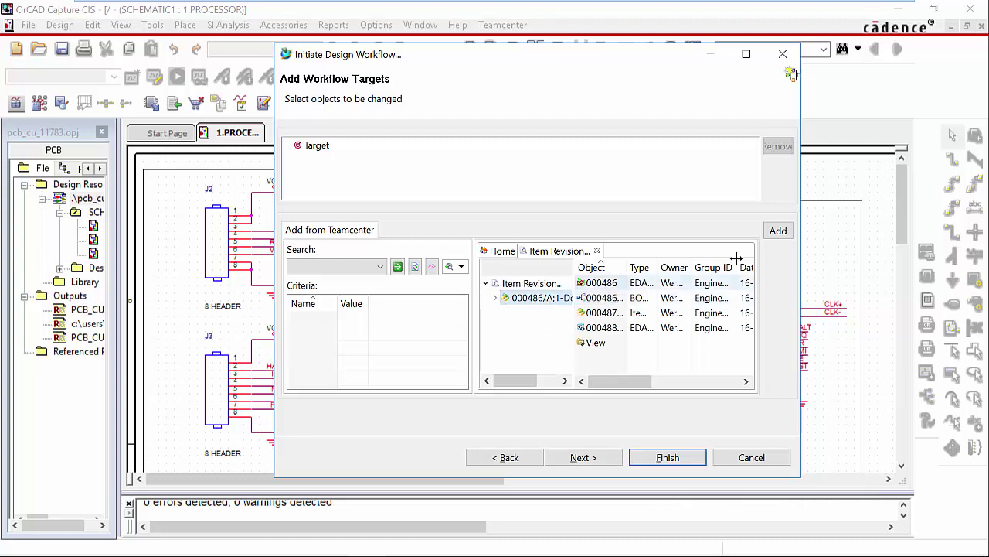
pyautogui.click(779, 230)
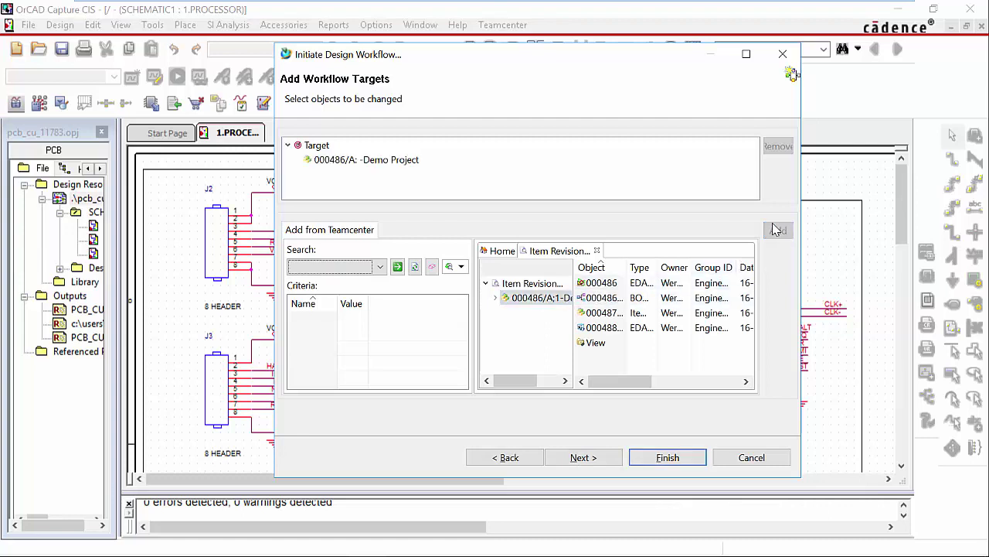
pyautogui.click(379, 266)
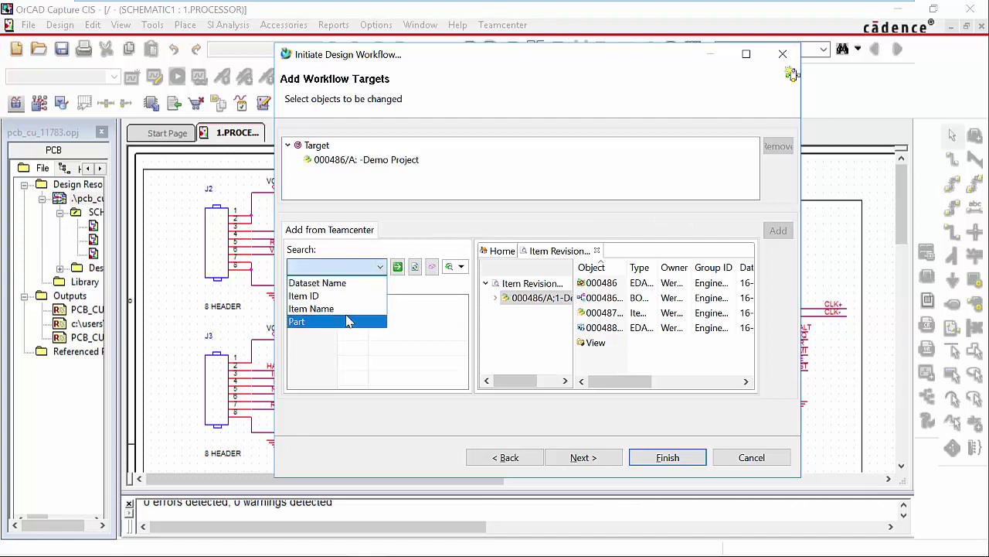
pyautogui.click(349, 321)
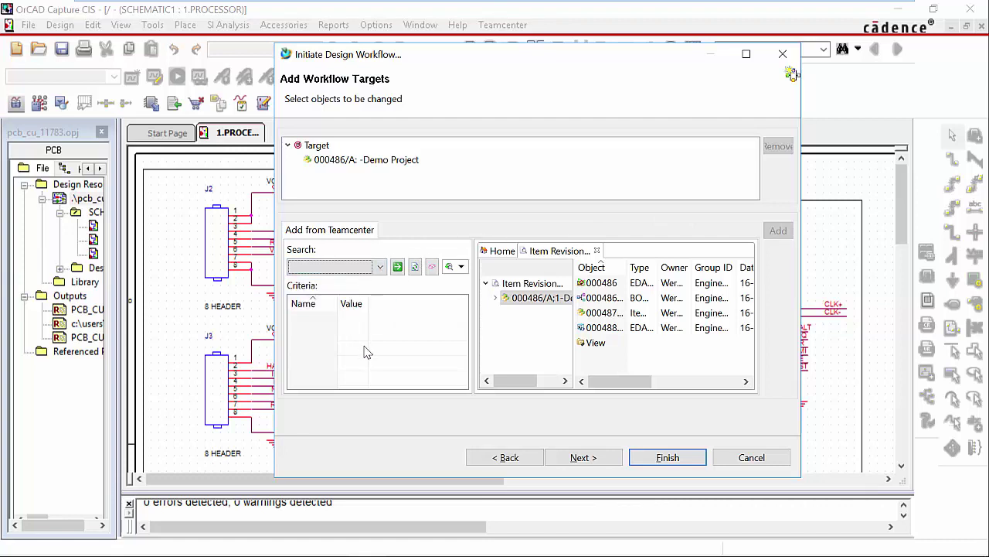
pyautogui.click(667, 458)
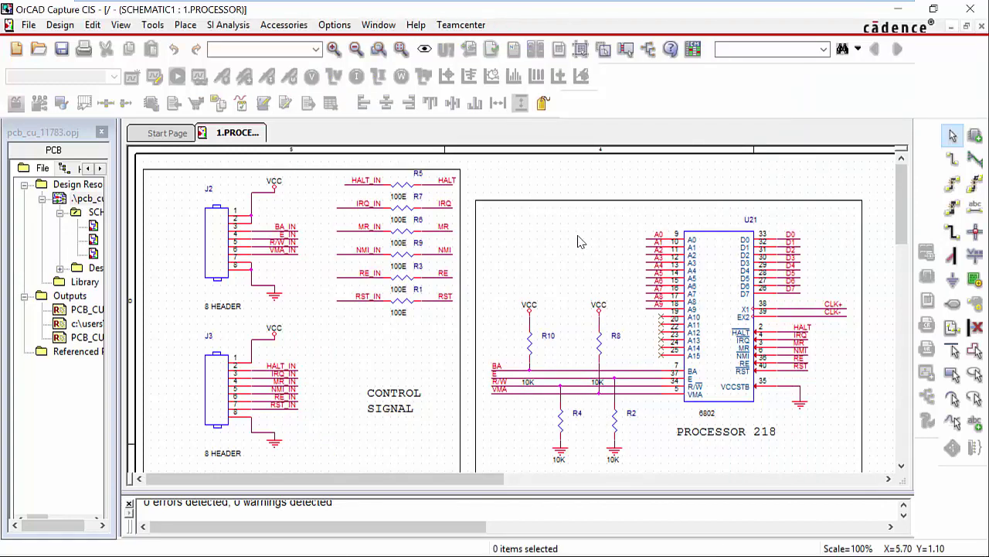
# - Open the Teamcenter inbox, examine the subtasks of the ECAD Design Review Task in the workflow diagram, and close the inbox
pyautogui.click(473, 28)
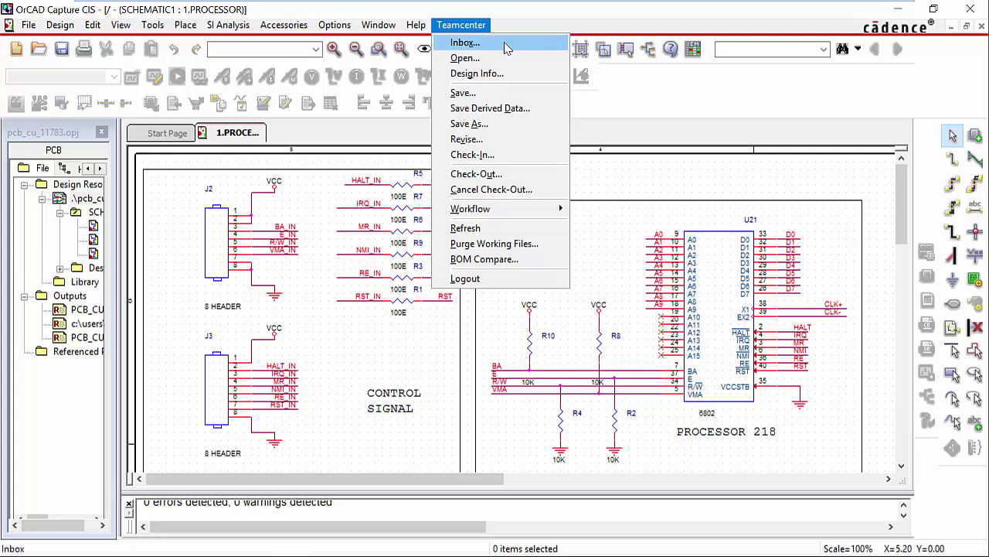
pyautogui.click(506, 48)
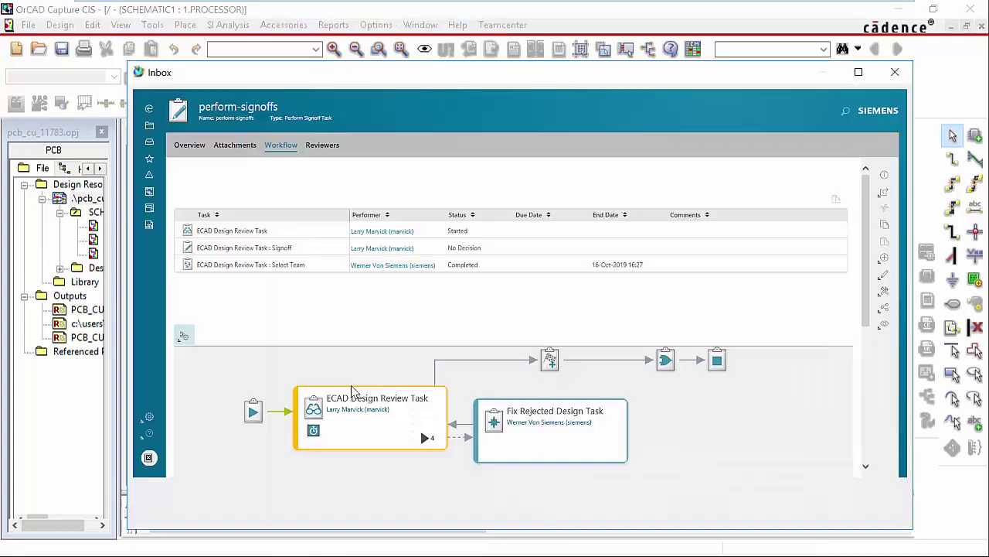
pyautogui.click(424, 439)
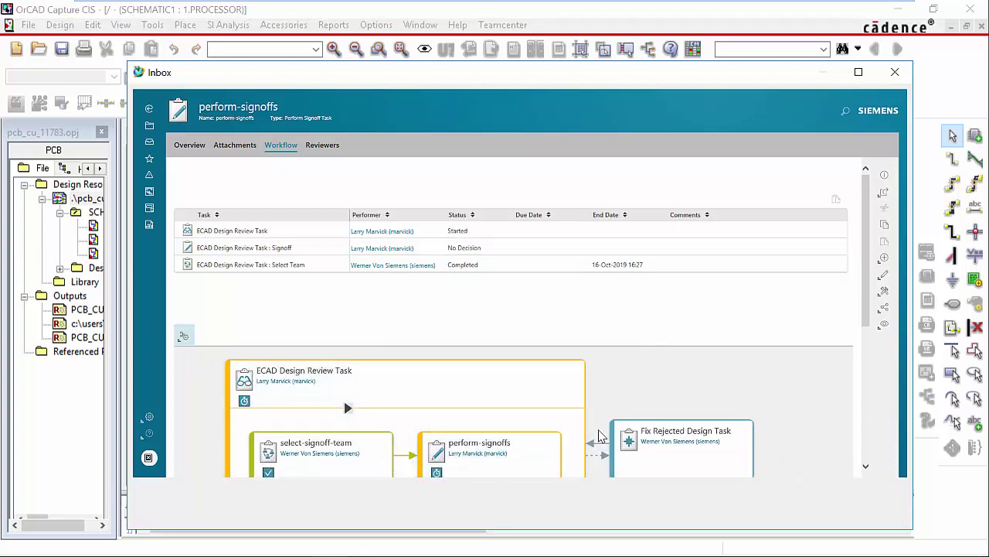
pyautogui.moveTo(602, 426); pyautogui.dragTo(601, 394)
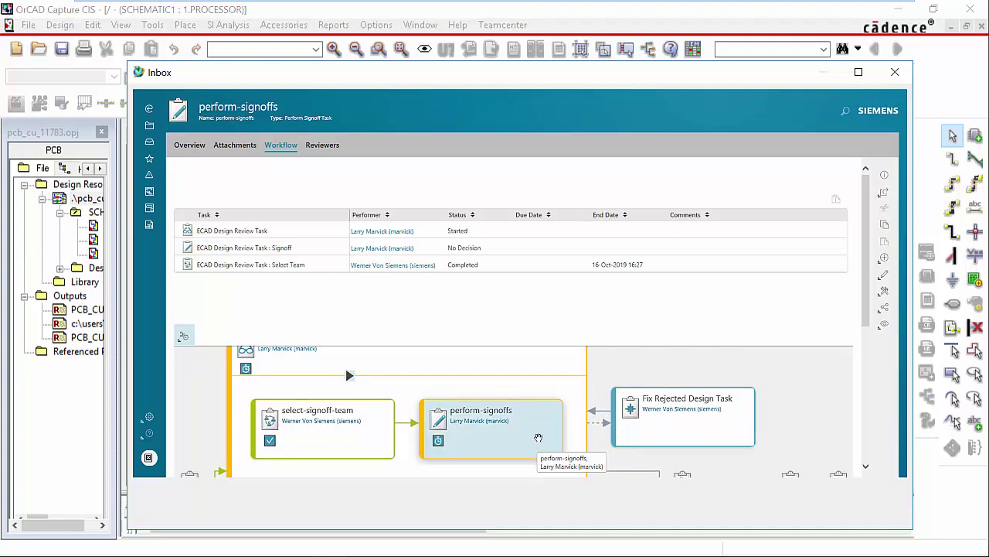
pyautogui.click(895, 75)
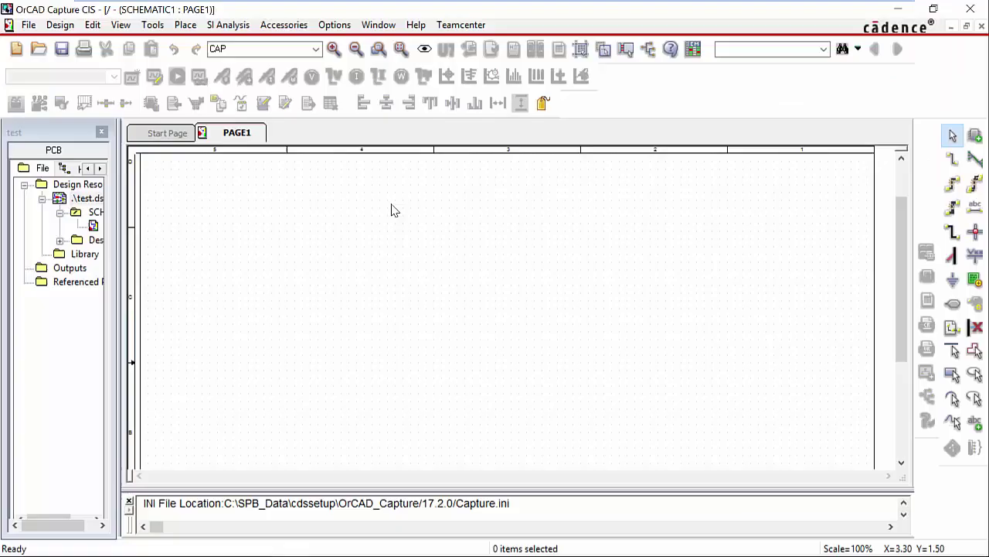
# - Start placing a database part and list the Capacitors, Fixed parts under OL1_Fixed_Capacitor in the OL1TC database
pyautogui.click(188, 26)
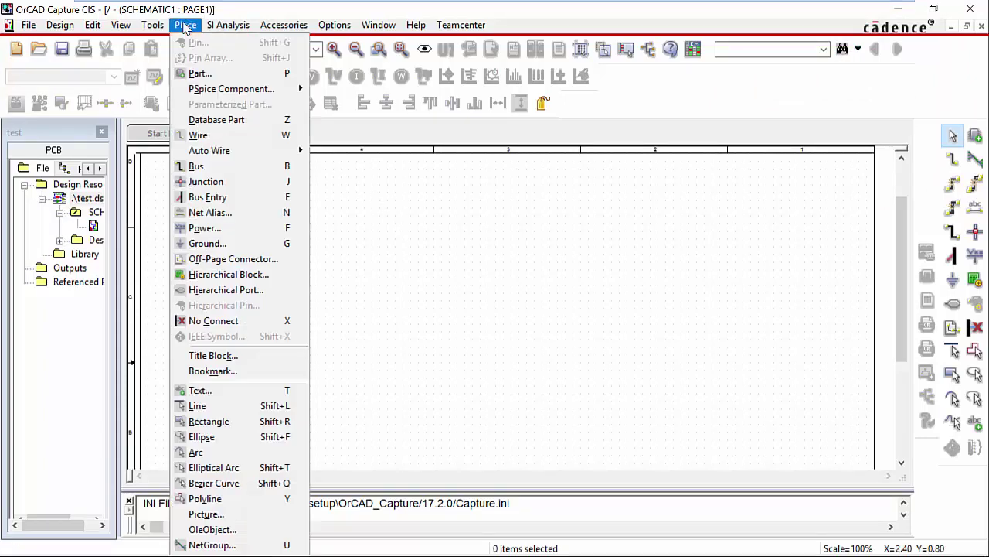
pyautogui.click(248, 120)
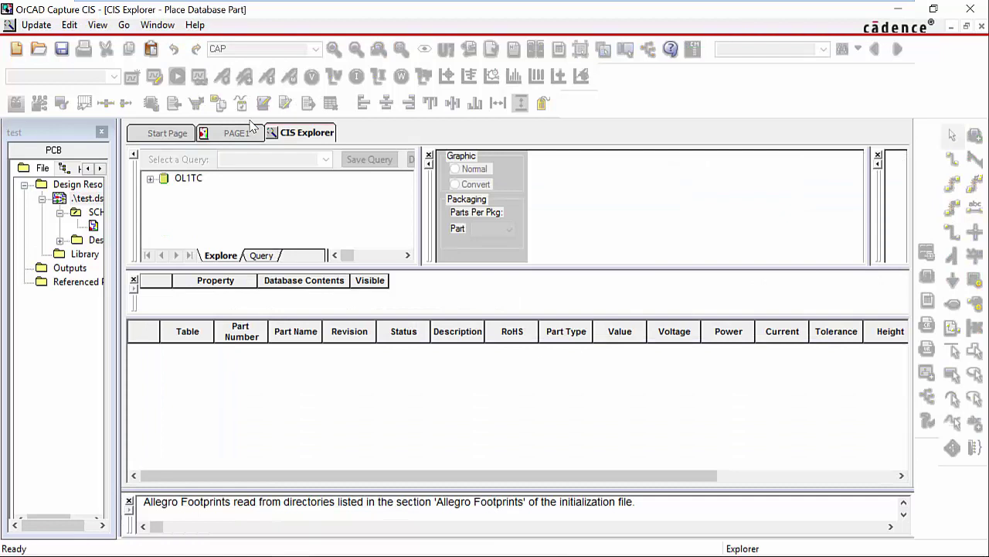
pyautogui.click(150, 178)
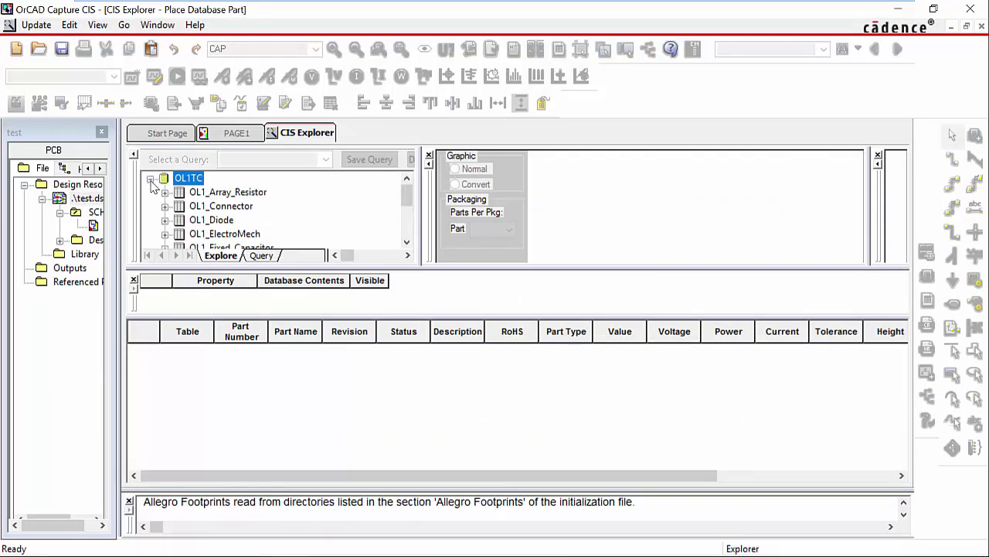
pyautogui.scroll(-1, 165, 203)
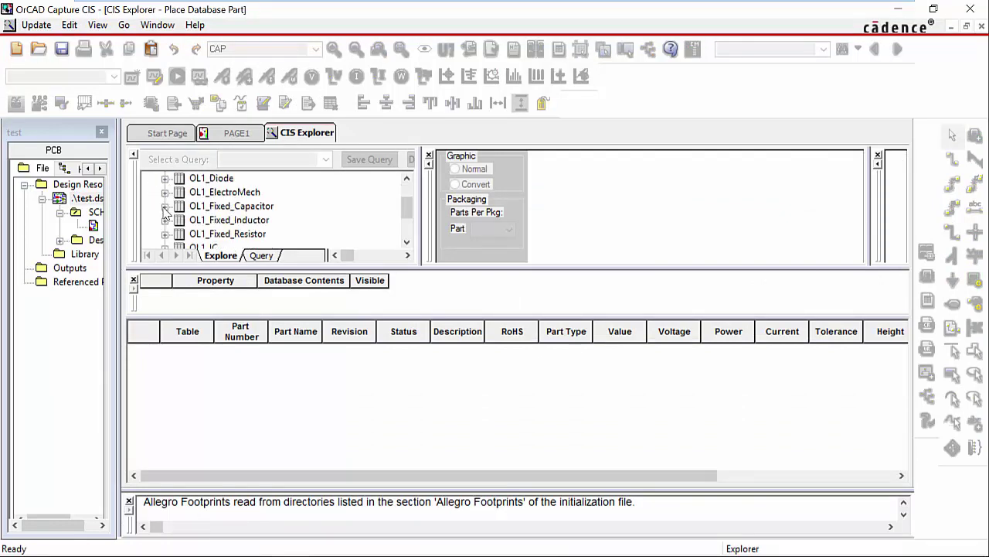
pyautogui.click(164, 206)
pyautogui.click(180, 220)
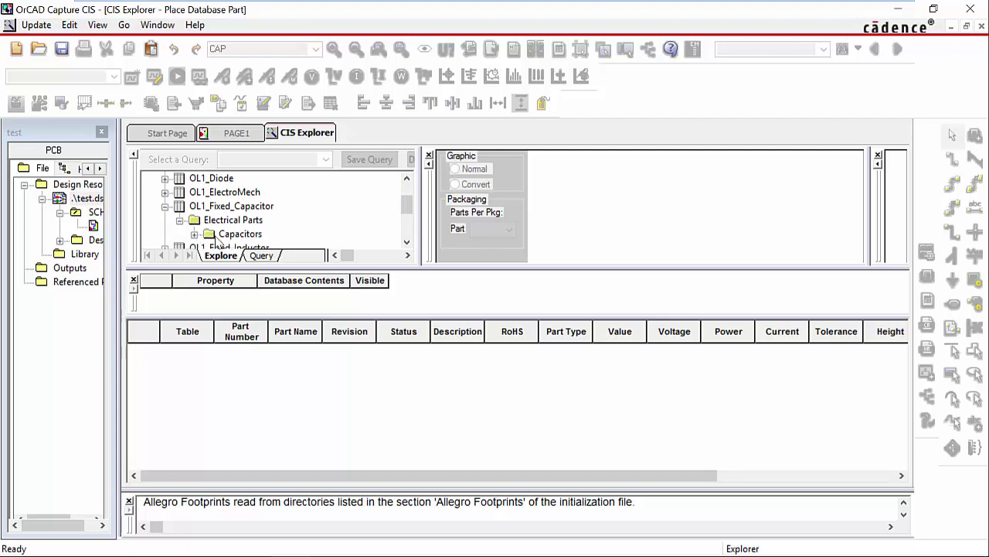
pyautogui.click(194, 233)
pyautogui.click(259, 236)
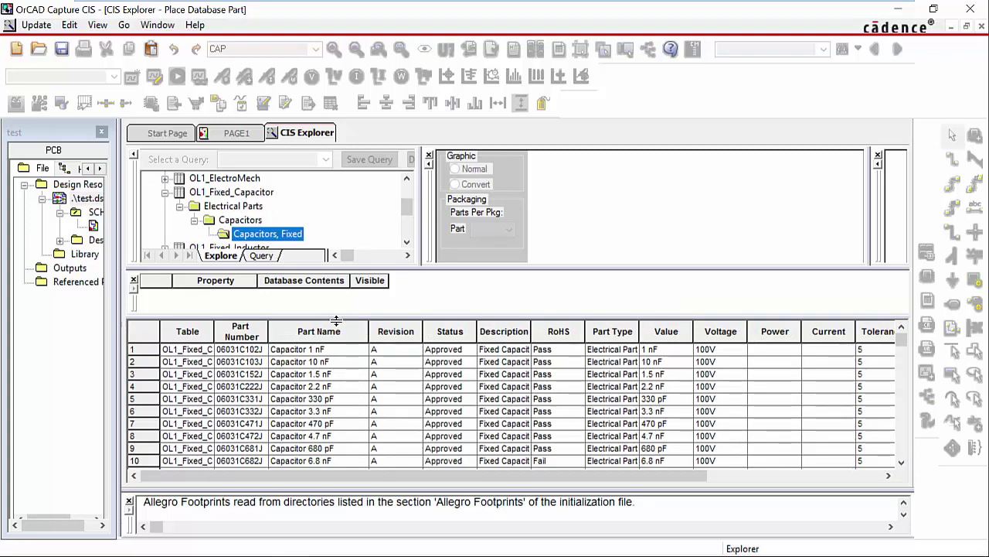
# - Enlarge the explorer pane, switch it to querying and set the query table to OL1_Fixed_Capacitor
pyautogui.moveTo(336, 320); pyautogui.dragTo(352, 360)
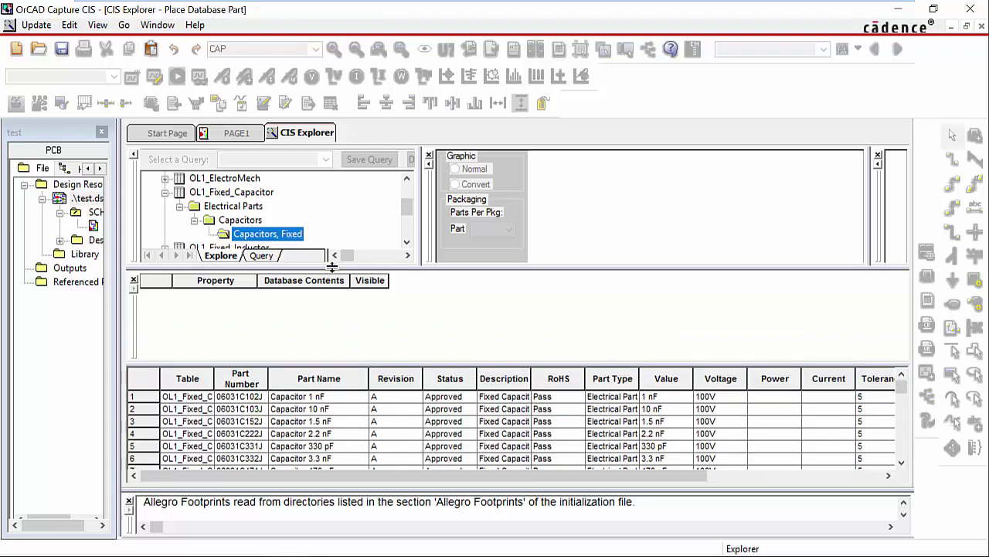
pyautogui.moveTo(332, 266); pyautogui.dragTo(342, 326)
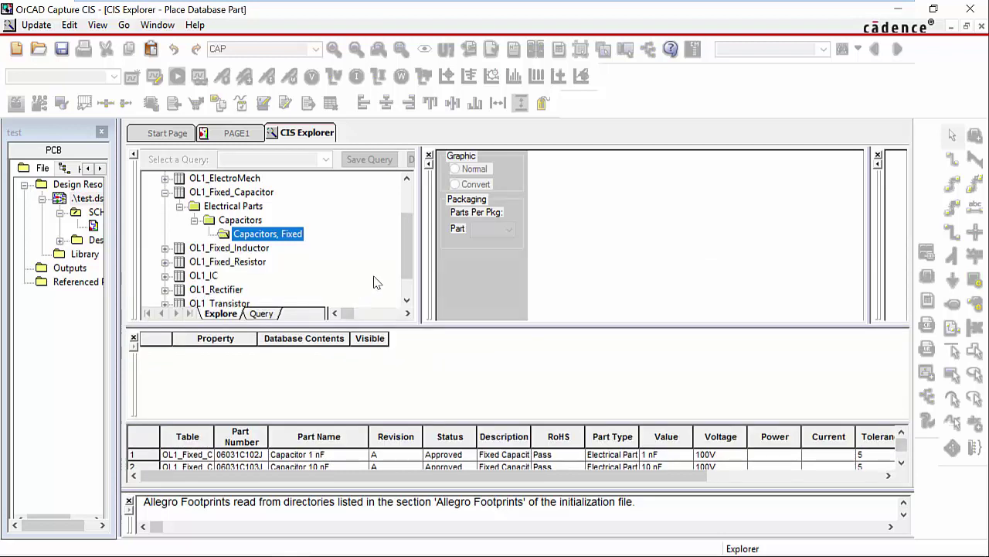
pyautogui.moveTo(423, 255); pyautogui.dragTo(815, 270)
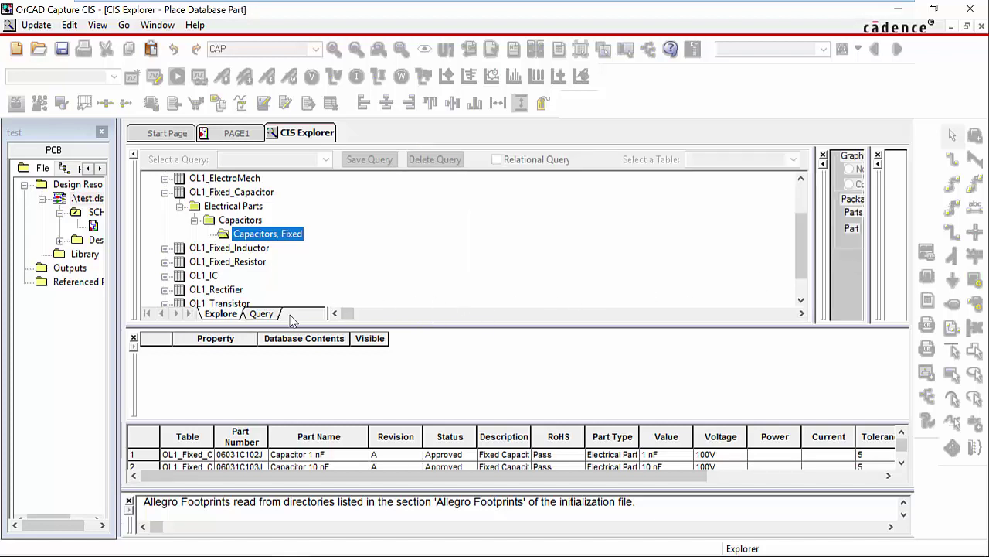
pyautogui.click(263, 314)
pyautogui.click(695, 159)
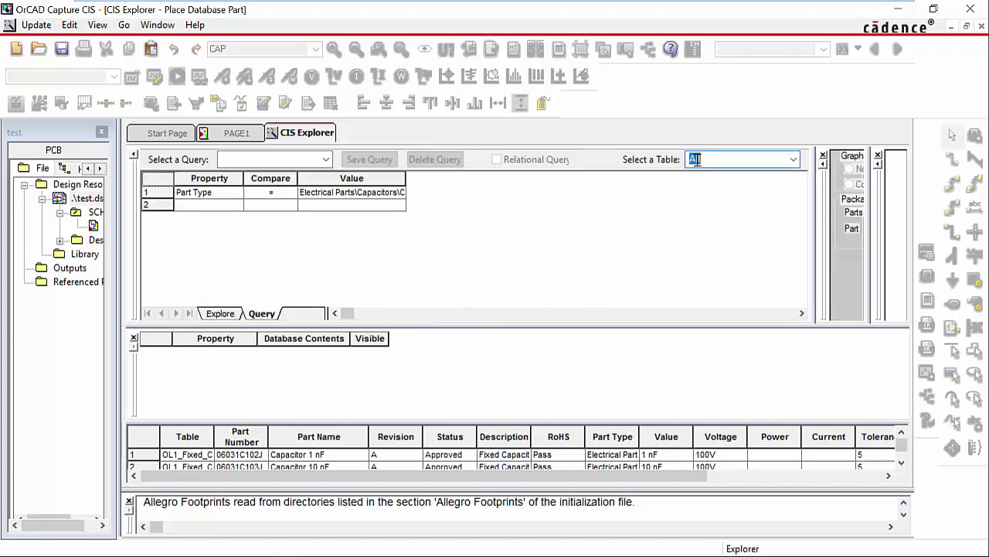
pyautogui.click(793, 159)
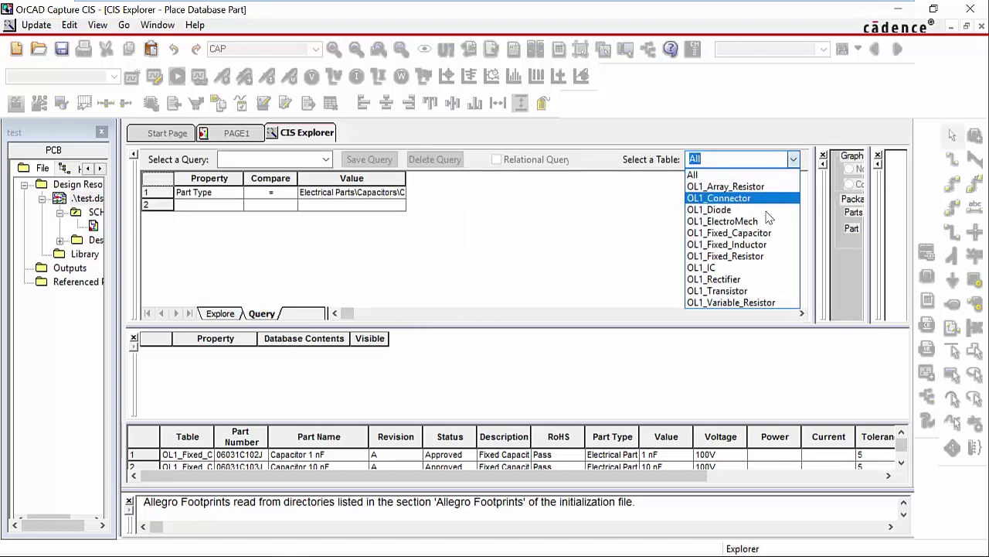
pyautogui.click(737, 235)
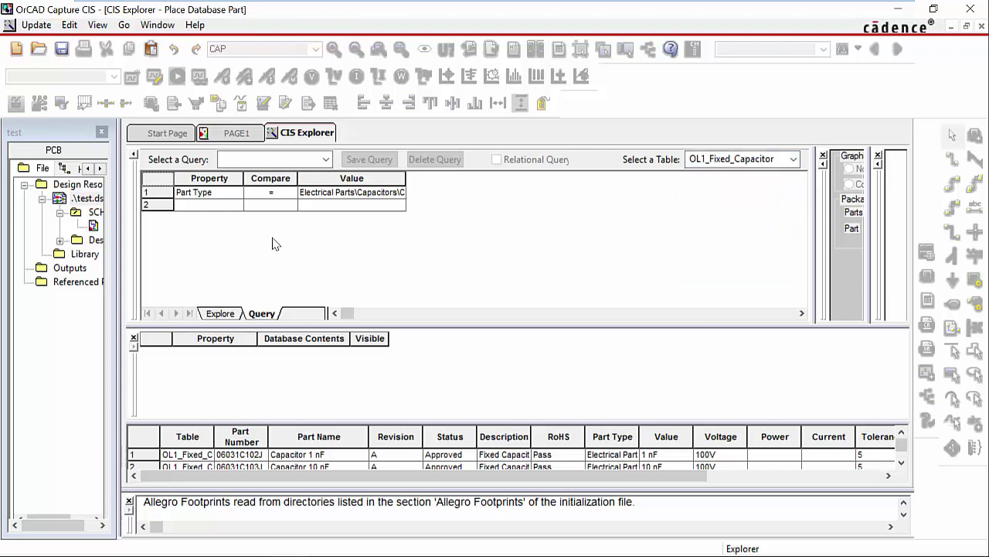
# - Search the fixed capacitors with the query condition Value = 10*
pyautogui.click(219, 196)
pyautogui.click(223, 196)
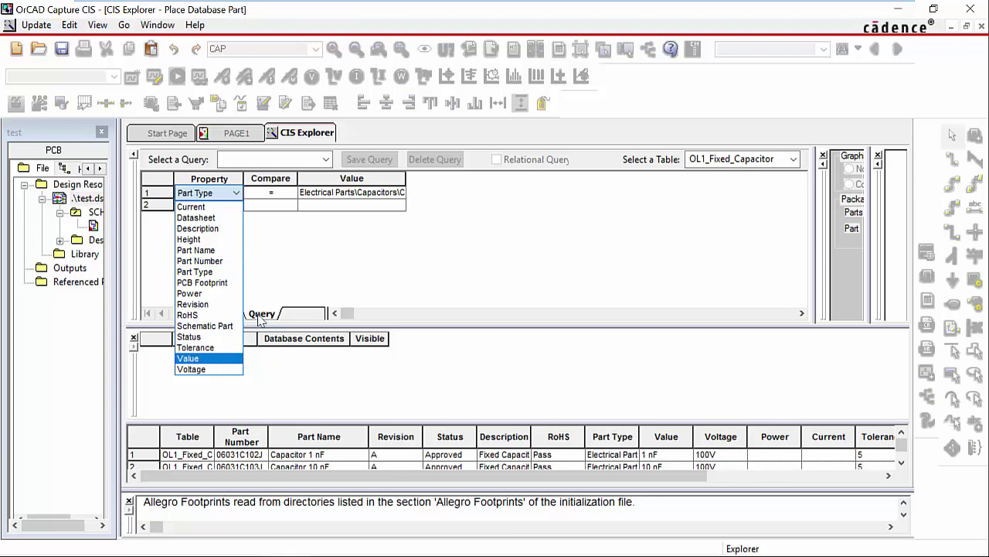
pyautogui.click(224, 358)
pyautogui.click(336, 195)
pyautogui.doubleClick(337, 195)
pyautogui.click(336, 195)
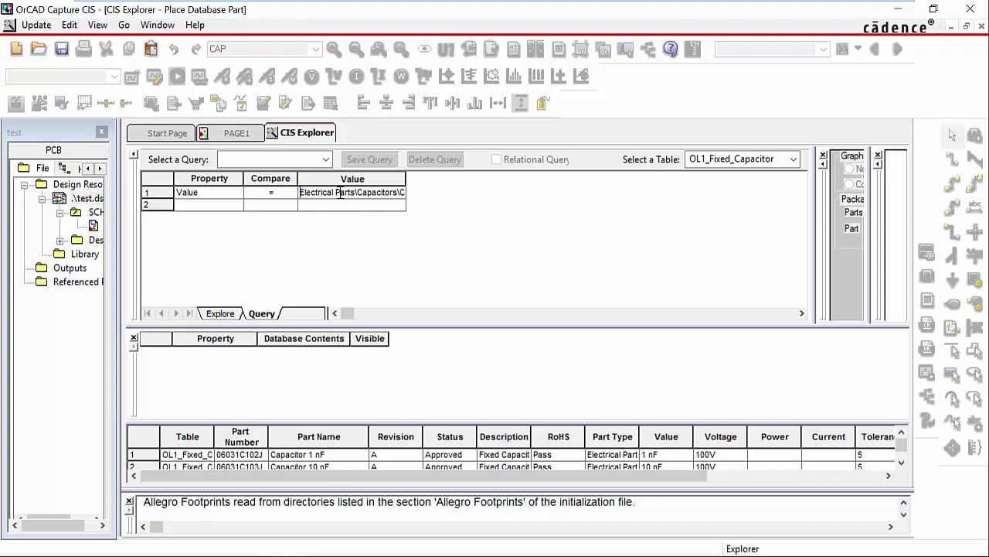
pyautogui.moveTo(301, 192); pyautogui.dragTo(495, 190)
pyautogui.press('Delete')
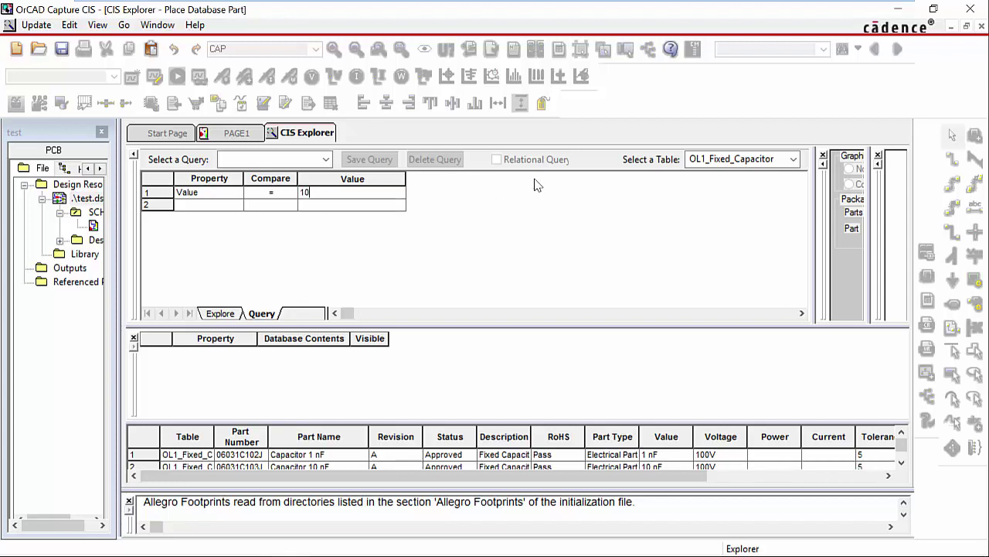
pyautogui.write('10*')
pyautogui.press('Return')
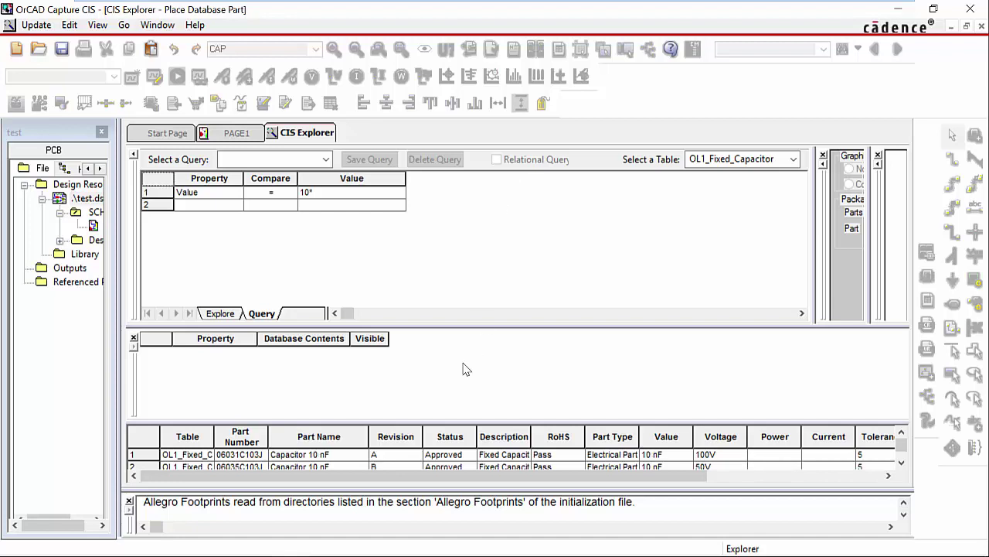
# - Enlarge and review the list of matching capacitors, then rerun the query with the value 10 pF
pyautogui.moveTo(440, 420); pyautogui.dragTo(431, 356)
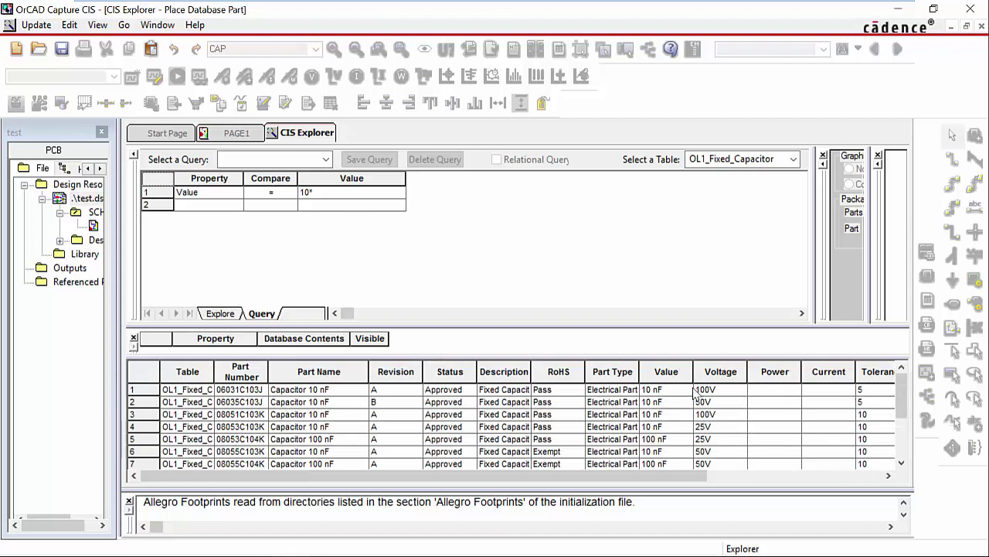
pyautogui.scroll(-2, 678, 410)
pyautogui.scroll(2, 673, 422)
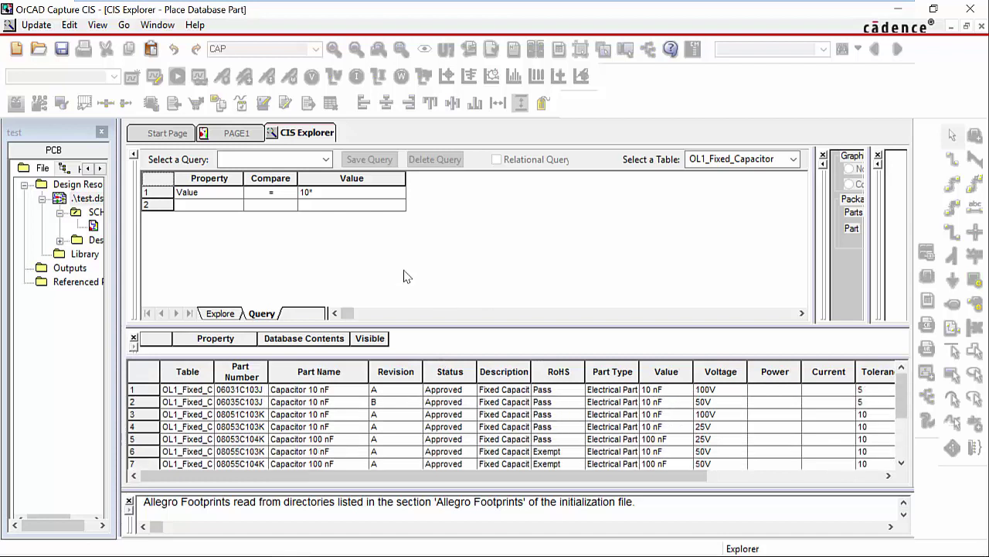
pyautogui.click(318, 195)
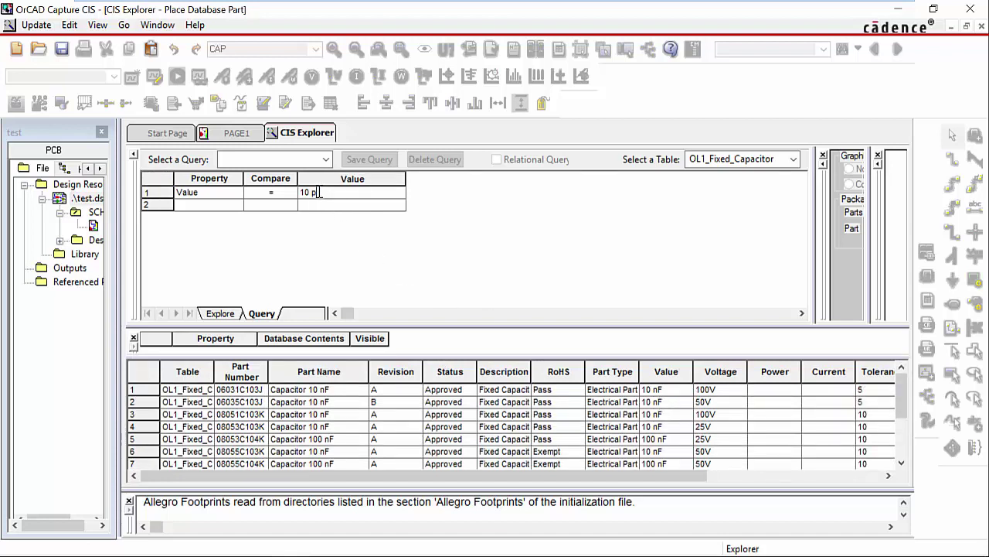
pyautogui.press('Return')
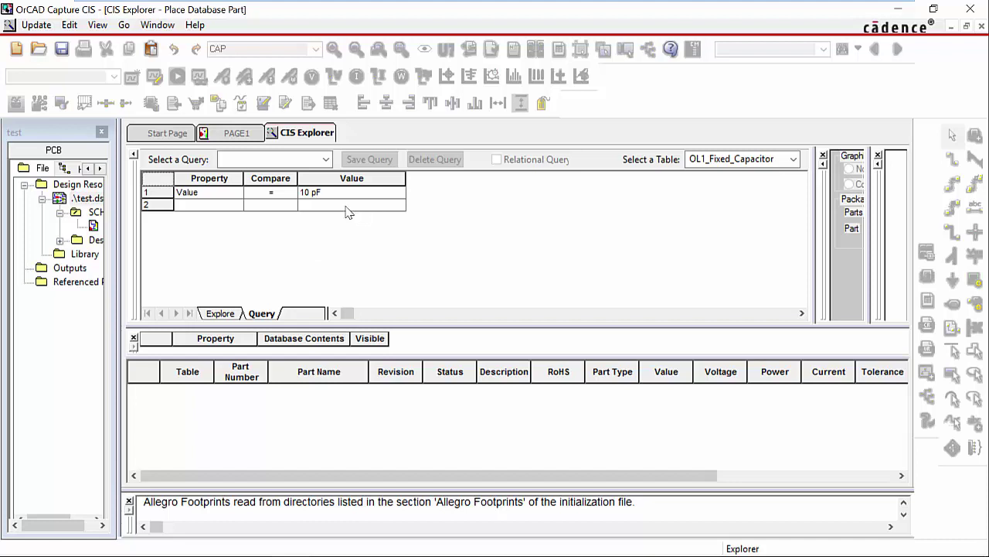
# - Close the CIS Explorer and initiate an ECAD New Part Request named "New Cap", describing a ceramic disc capacitor, 10pF, 10%, 50W, 500V, per attached datasheet
pyautogui.rightClick(302, 136)
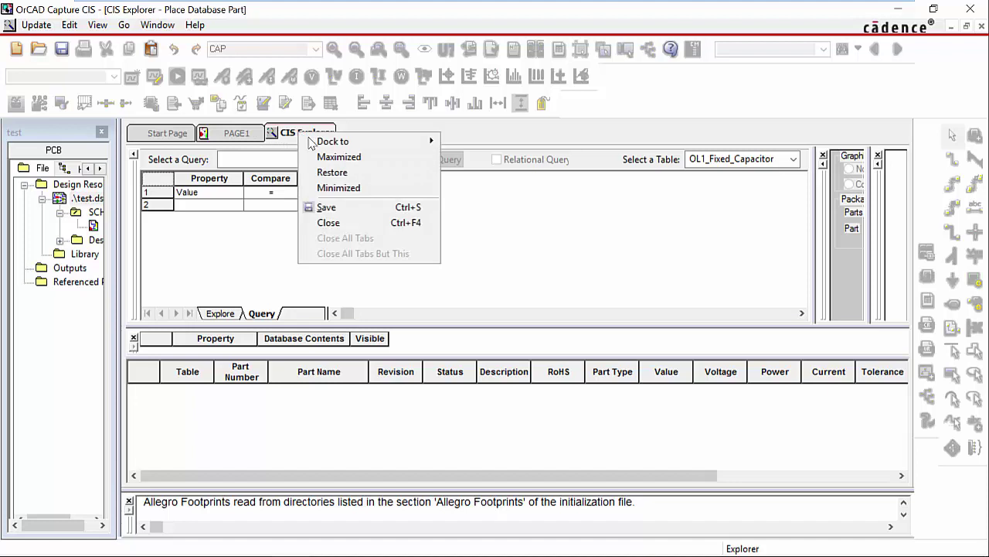
pyautogui.click(336, 229)
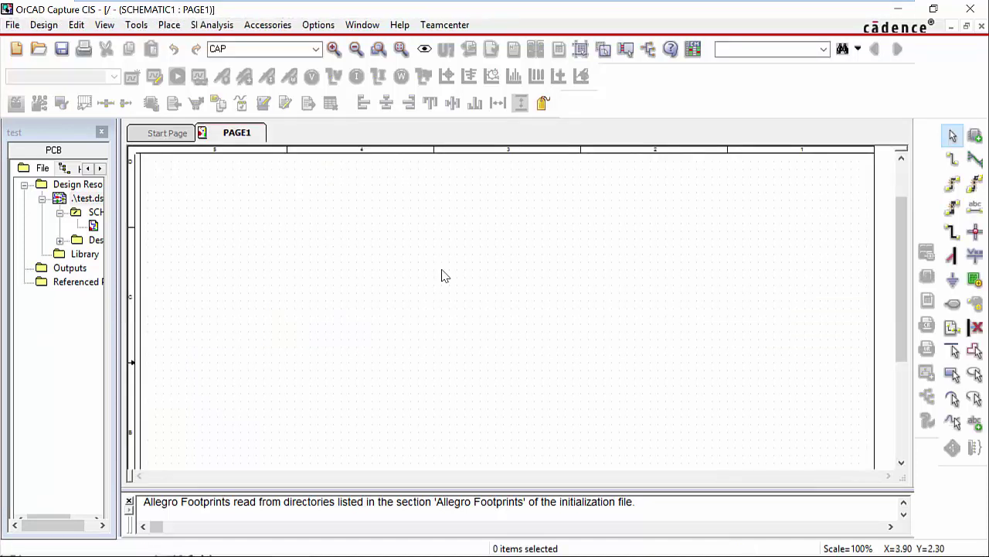
pyautogui.click(453, 26)
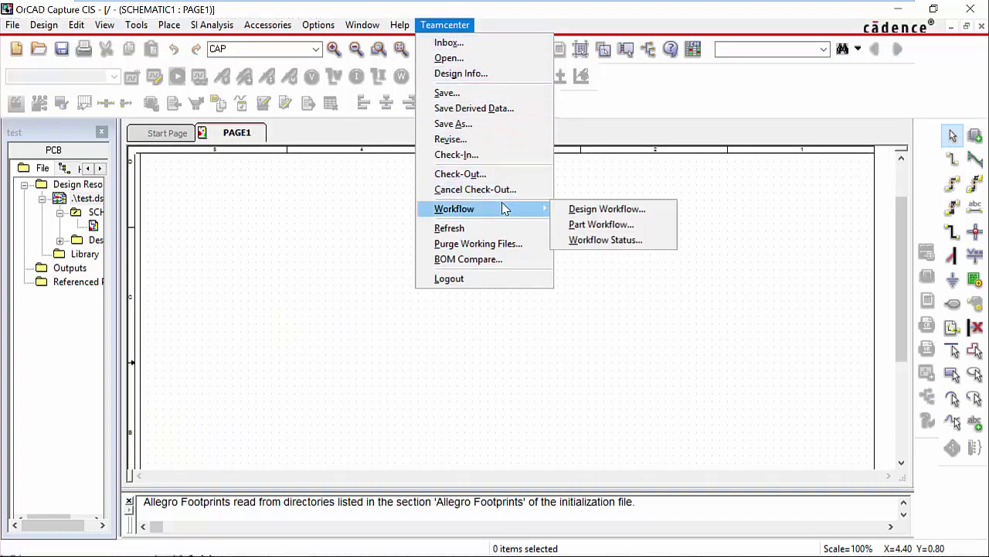
pyautogui.moveTo(442, 209)
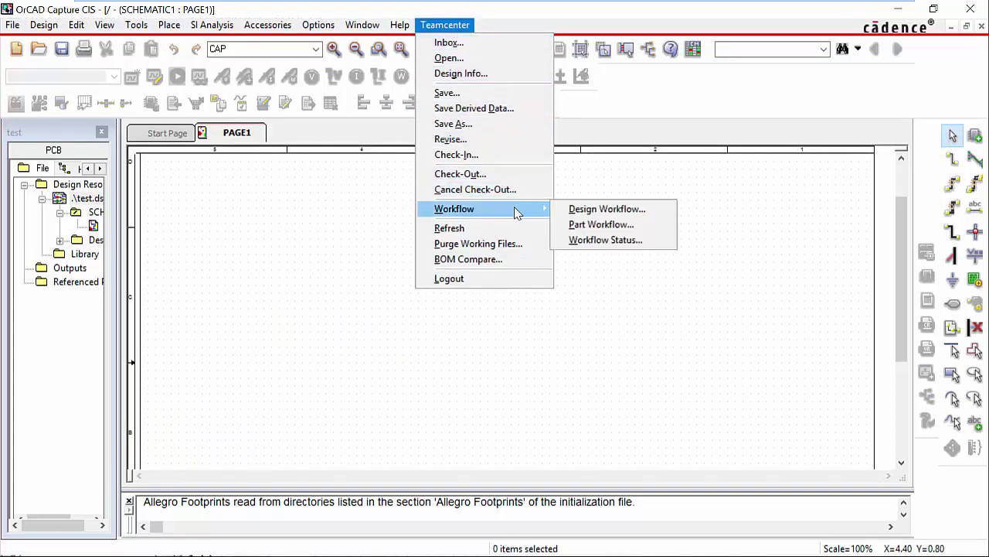
pyautogui.click(637, 228)
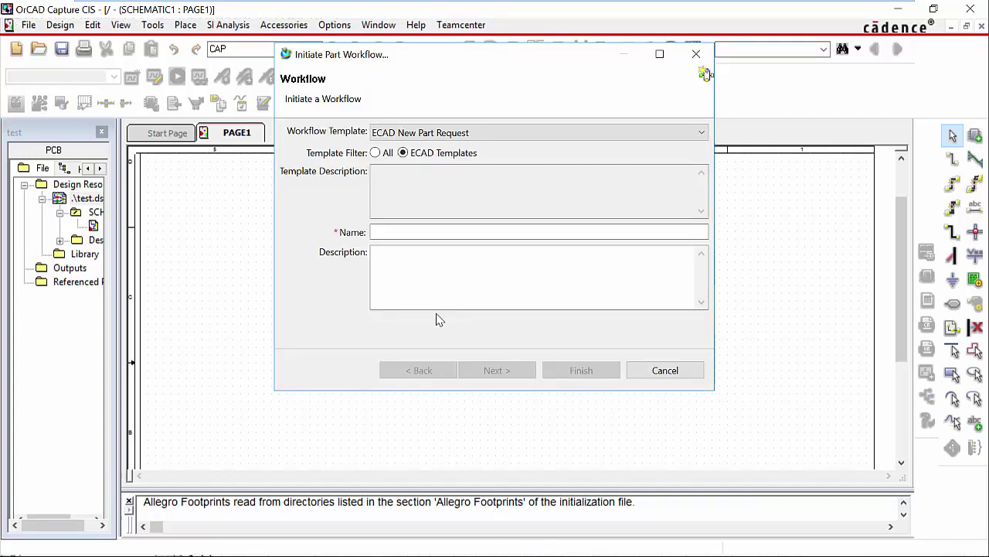
pyautogui.click(421, 233)
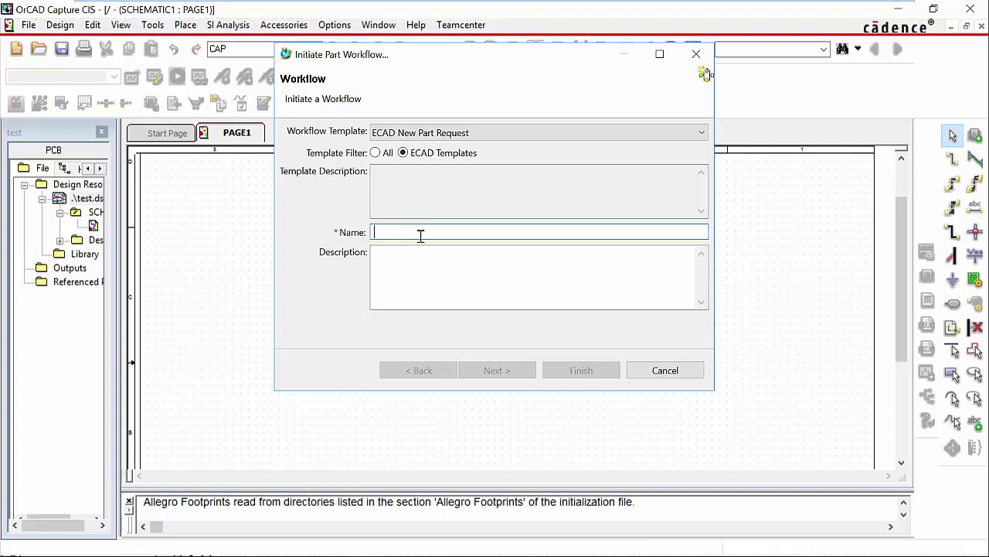
pyautogui.write('New Cap')
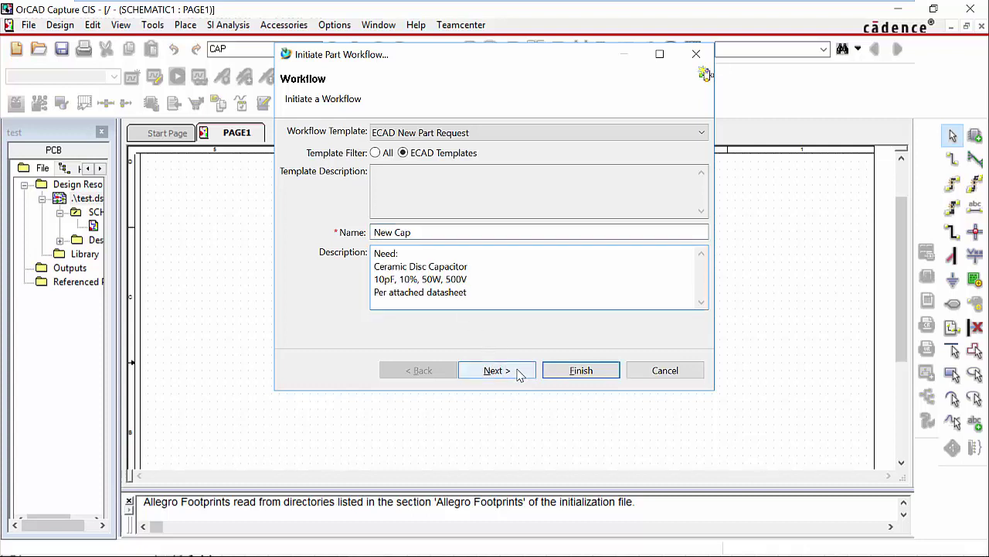
# - Leave the workflow targets empty, add the ceramic capacitor PDF as reference dataset "Datasheet", and submit the part request
pyautogui.click(520, 373)
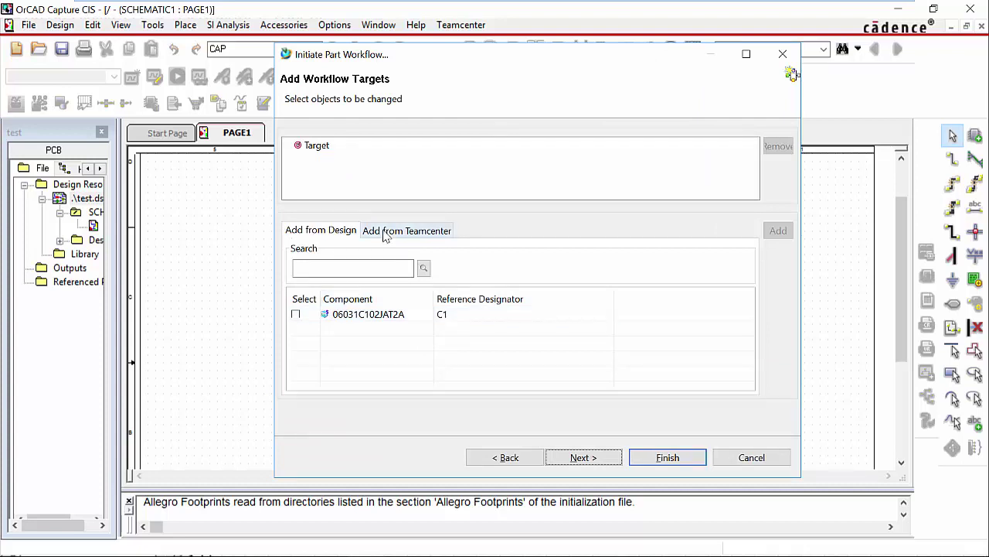
pyautogui.click(385, 234)
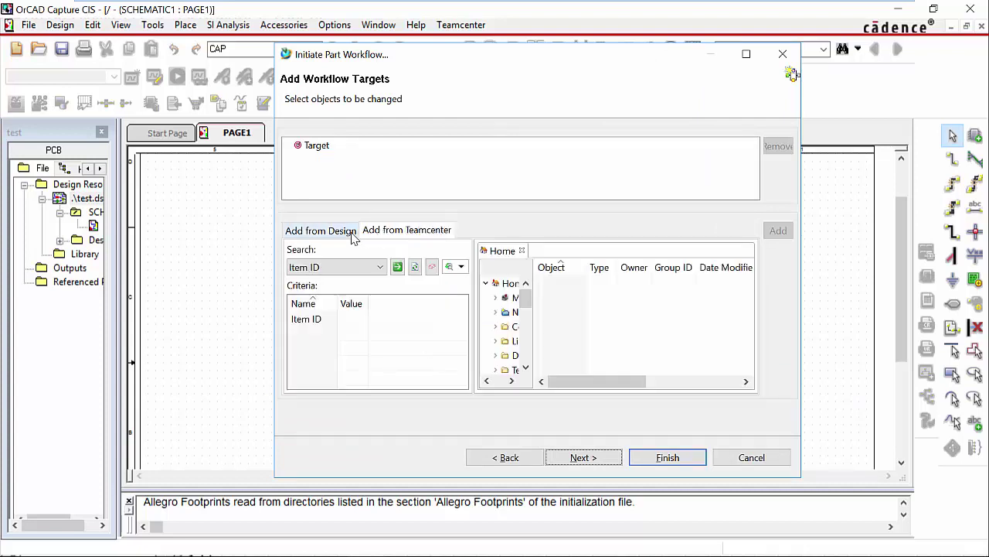
pyautogui.click(358, 234)
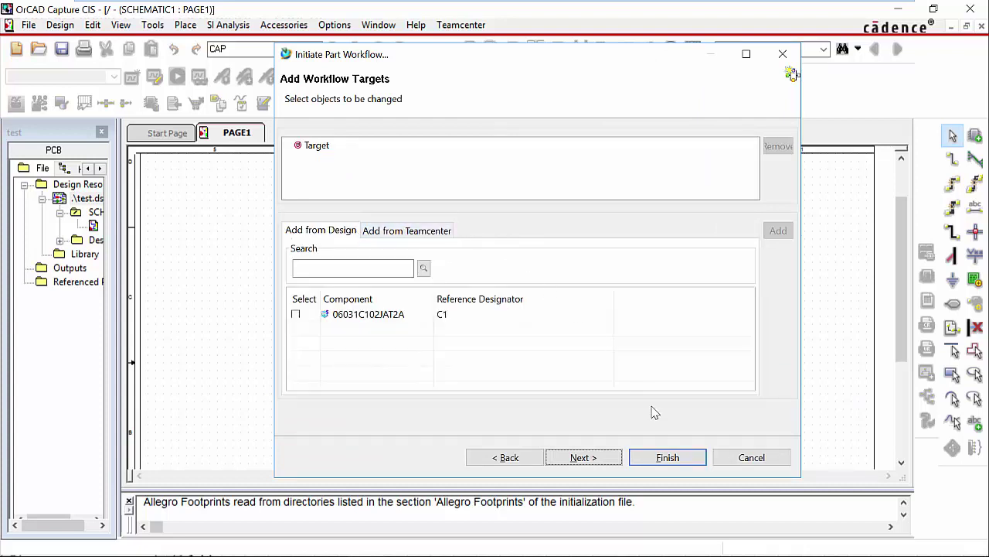
pyautogui.click(610, 461)
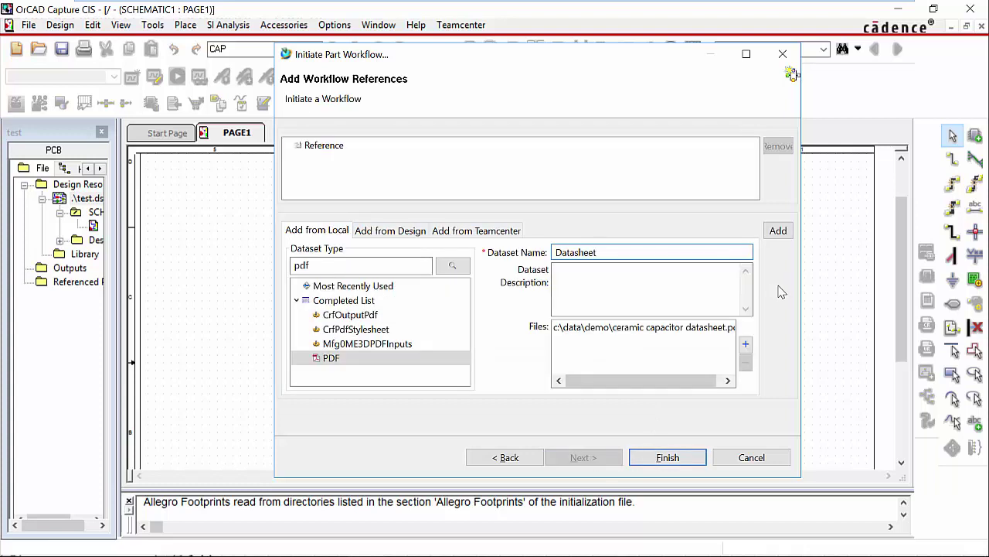
pyautogui.click(779, 230)
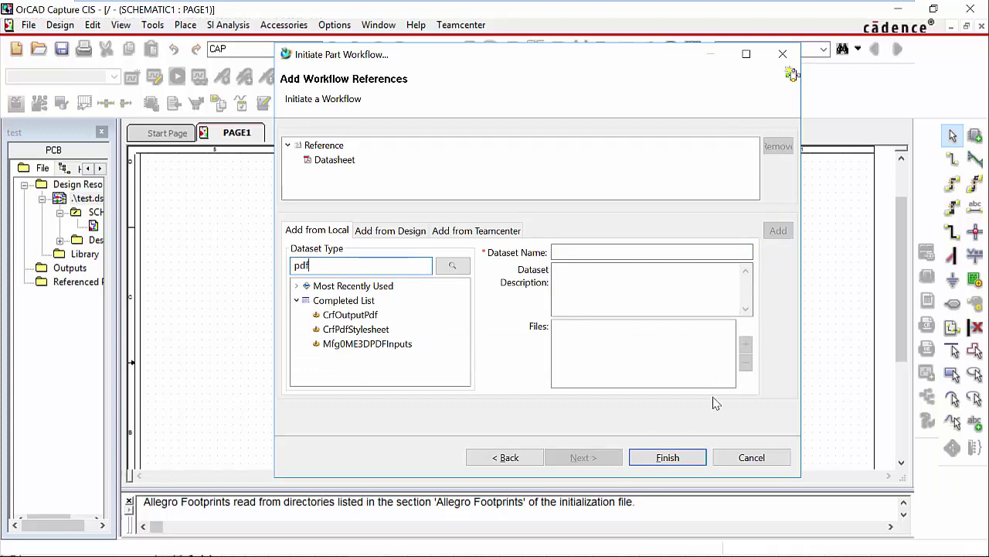
pyautogui.click(668, 458)
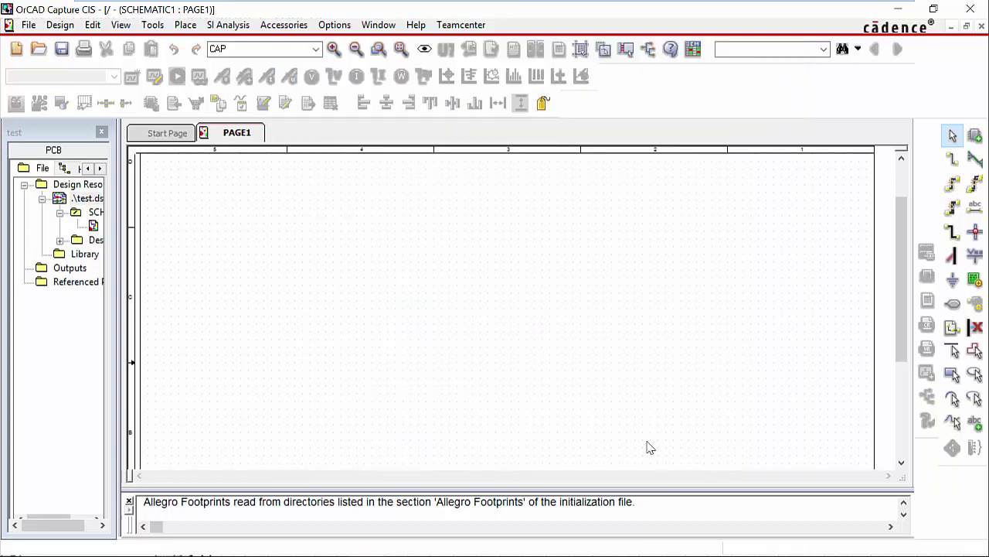
# - Open the Teamcenter inbox, examine the workflow diagram of the perform-signoffs task, and close the inbox
pyautogui.click(463, 25)
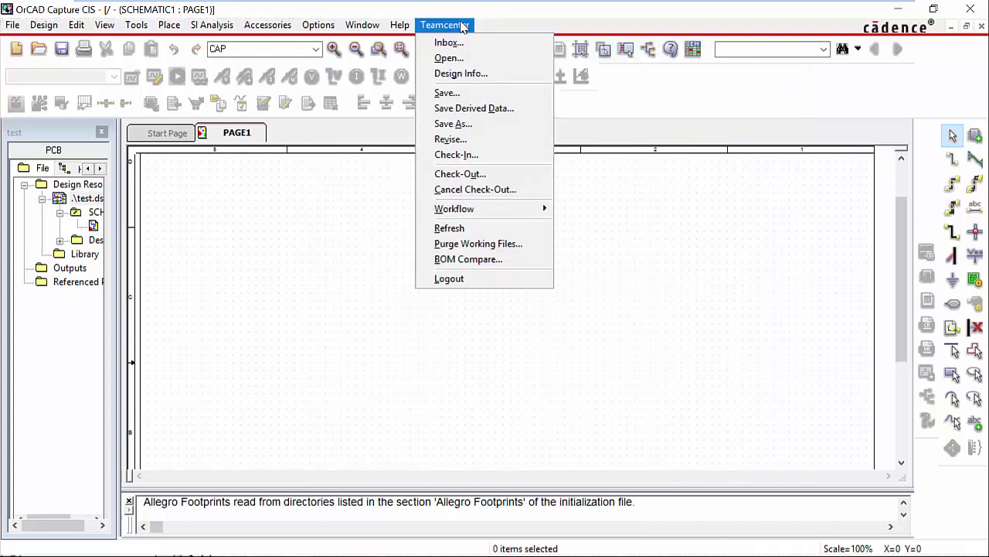
pyautogui.click(460, 42)
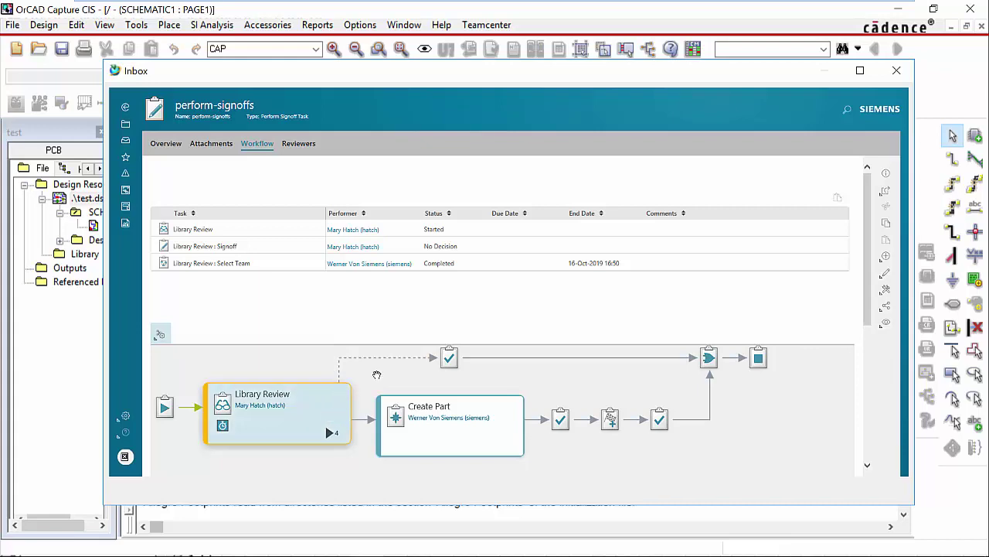
pyautogui.click(899, 72)
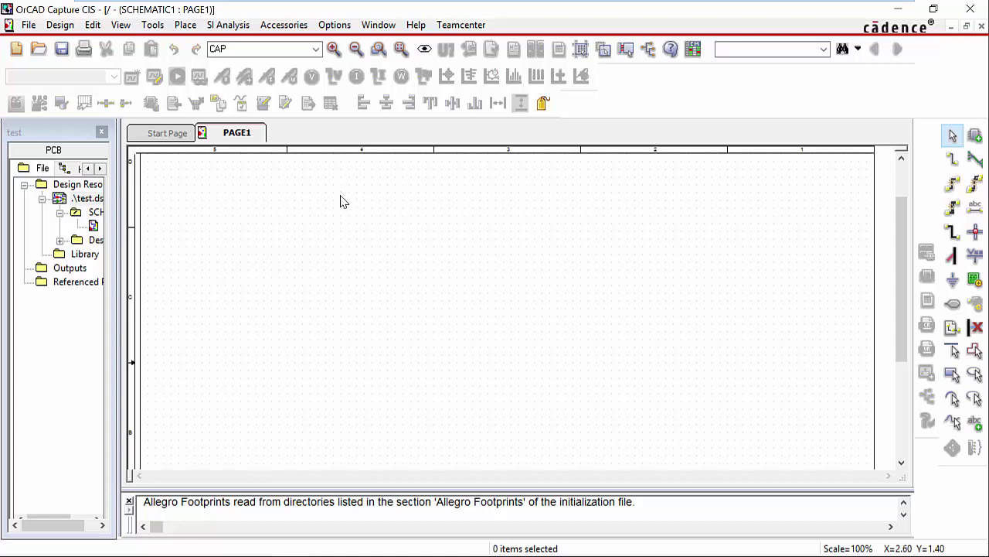
# - Check which database configuration file CIS uses, then dismiss the configuration without changes
pyautogui.click(343, 25)
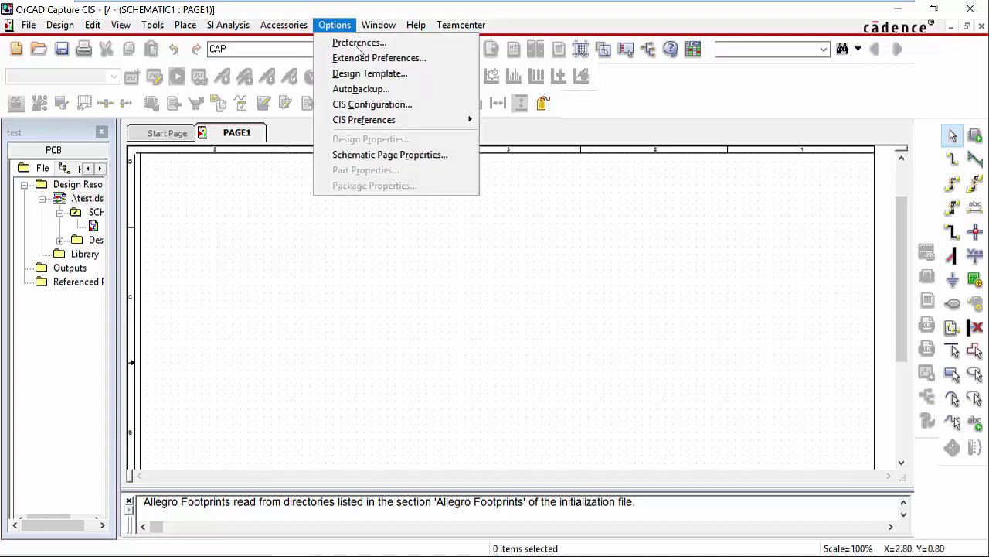
pyautogui.click(384, 104)
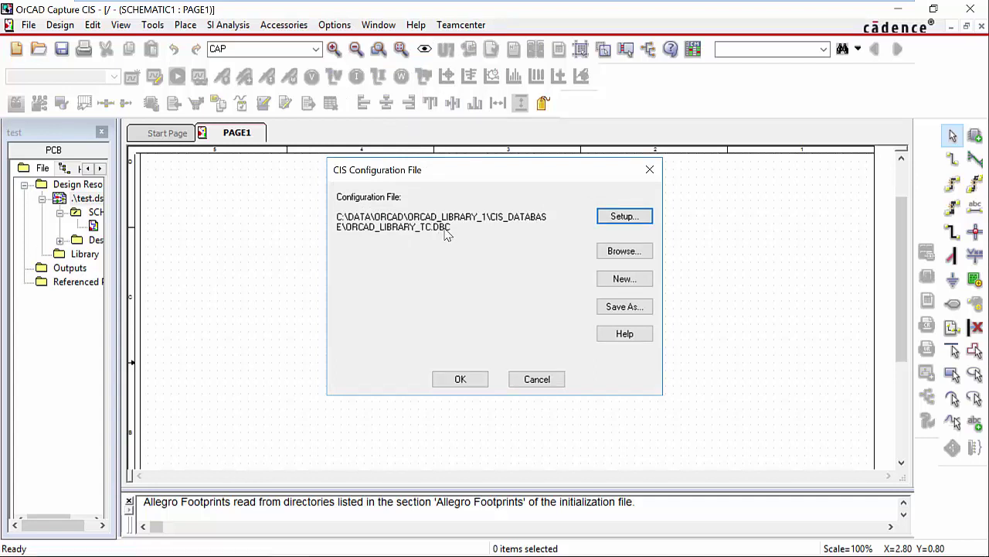
pyautogui.click(530, 385)
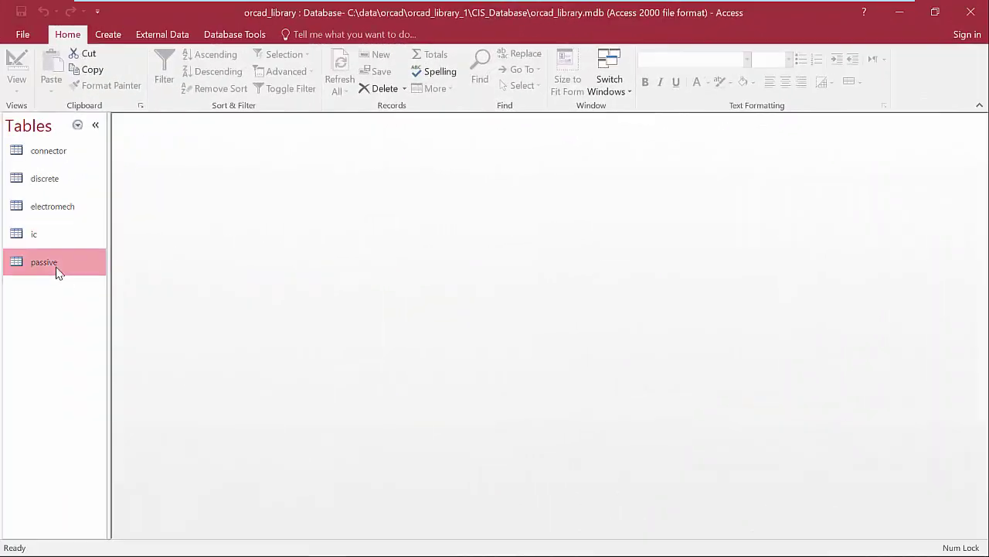
# - Switch to Access and review the part records in the passive table of the orcad_library database
pyautogui.doubleClick(55, 270)
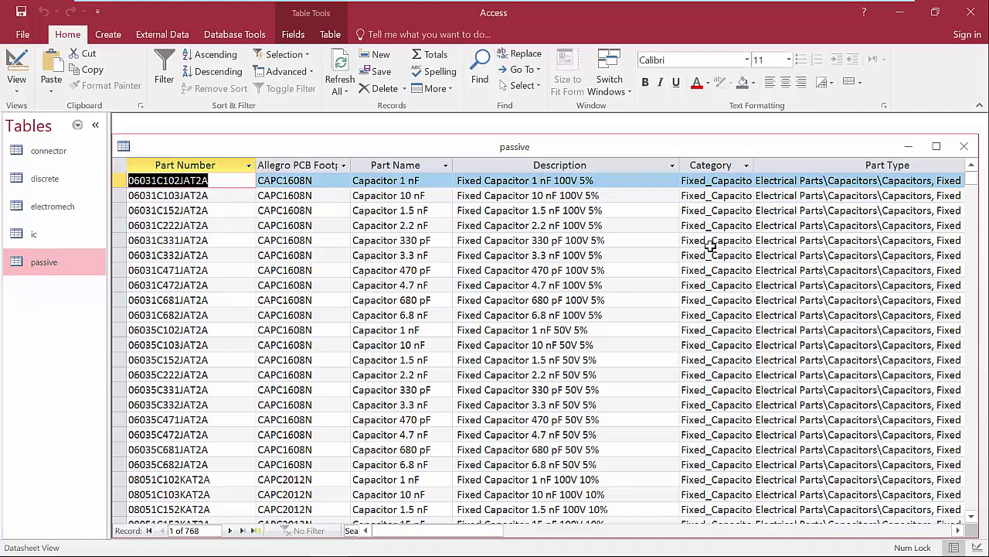
pyautogui.scroll(-2, 726, 263)
pyautogui.scroll(-12, 726, 263)
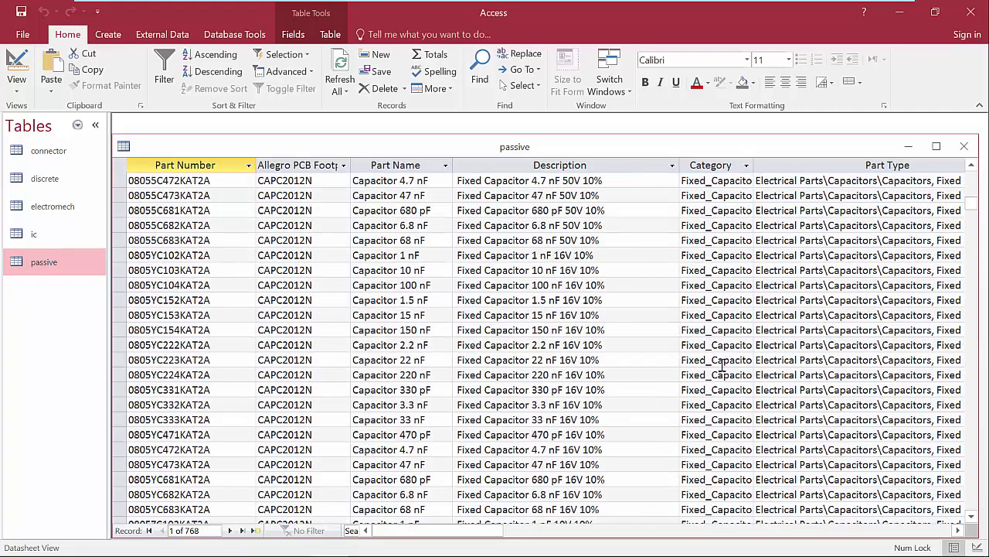
pyautogui.scroll(15, 709, 378)
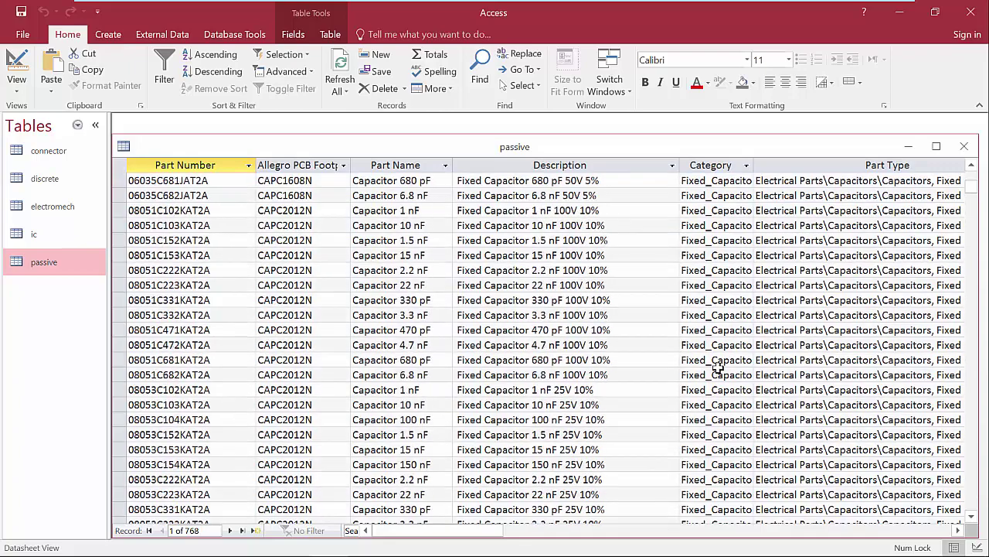
pyautogui.moveTo(456, 532); pyautogui.dragTo(416, 536)
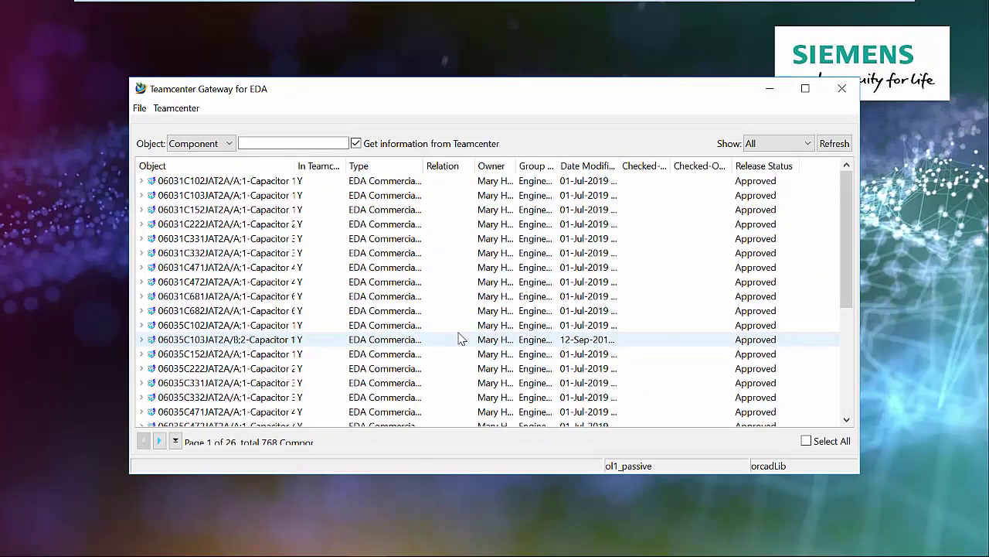
# - Switch to Teamcenter Gateway for EDA, compare the passive table columns with the component properties in the ODBC table mapping, and cancel the mapping
pyautogui.click(182, 110)
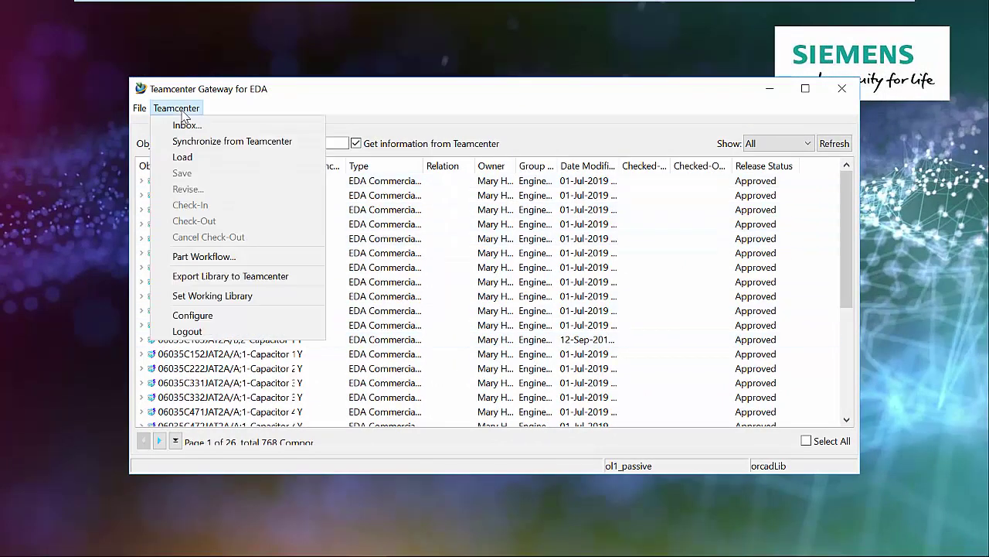
pyautogui.click(255, 314)
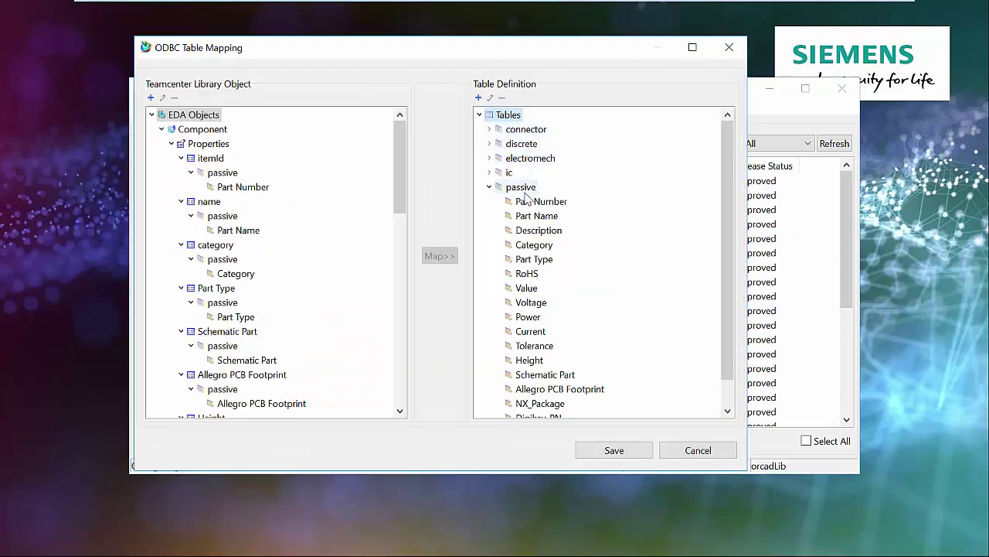
pyautogui.scroll(-1, 532, 313)
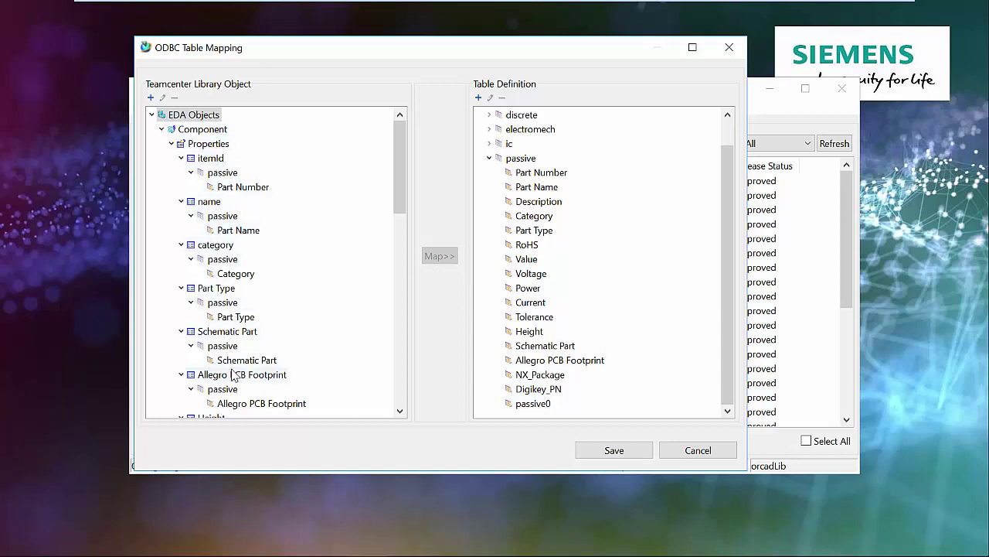
pyautogui.click(517, 173)
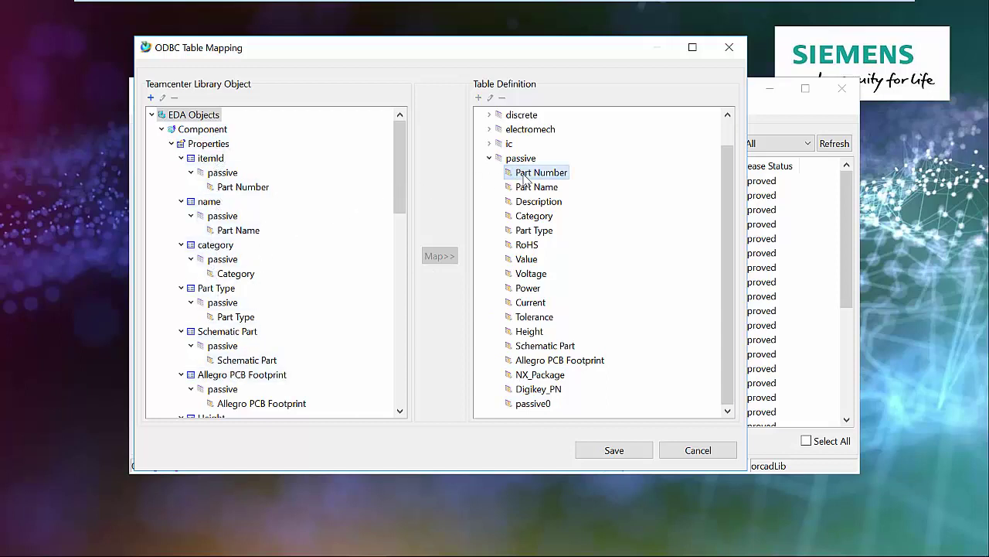
pyautogui.click(212, 159)
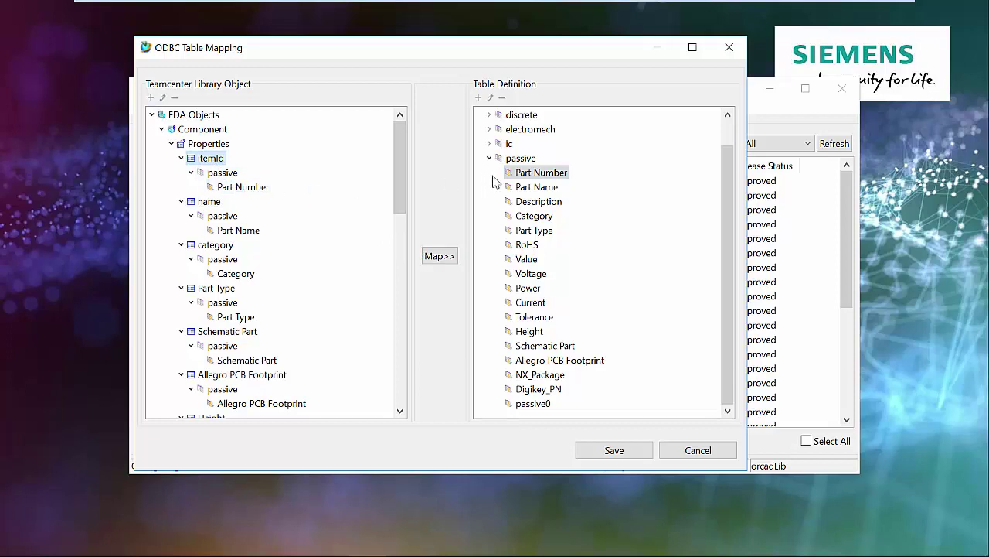
pyautogui.click(526, 191)
pyautogui.click(205, 202)
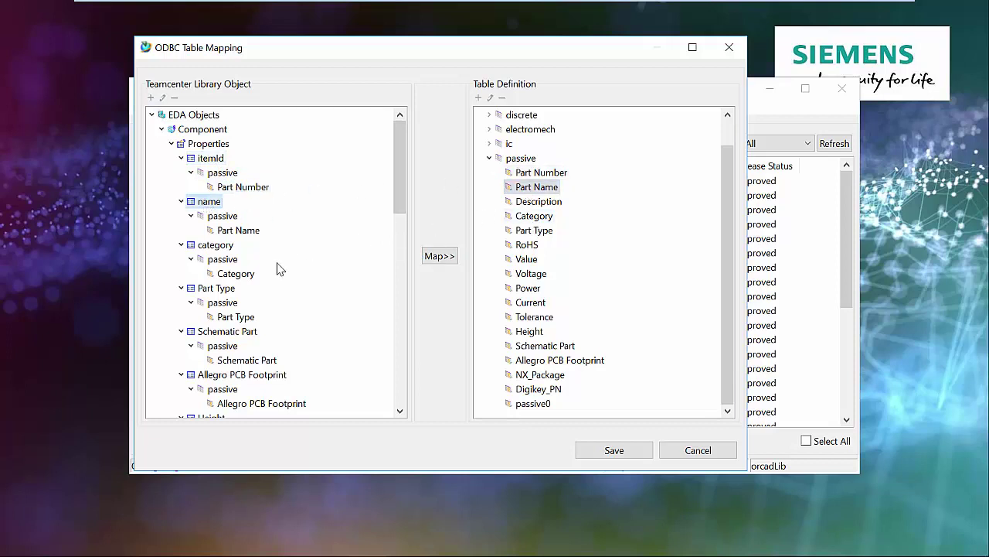
pyautogui.scroll(-6, 257, 362)
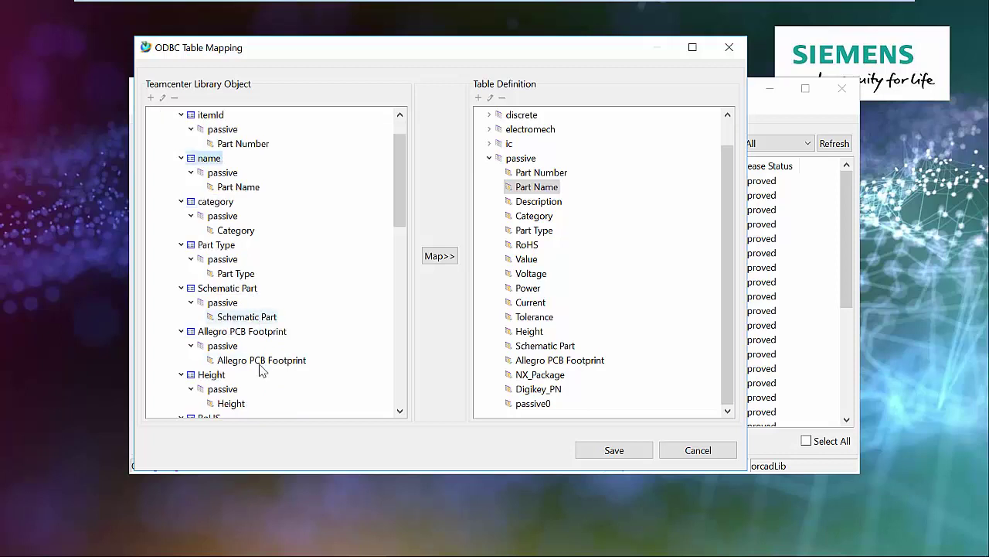
pyautogui.scroll(-4, 260, 369)
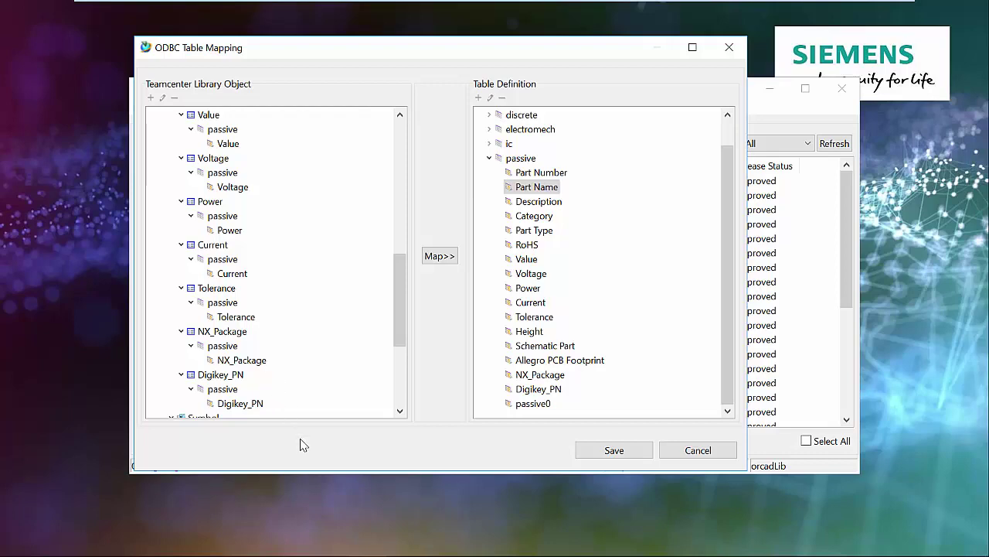
pyautogui.click(698, 450)
pyautogui.click(193, 108)
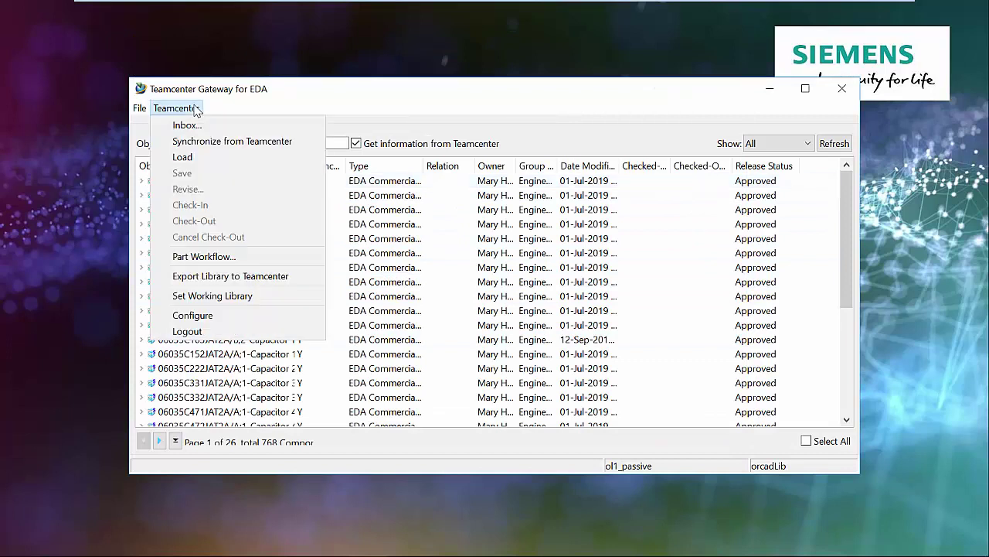
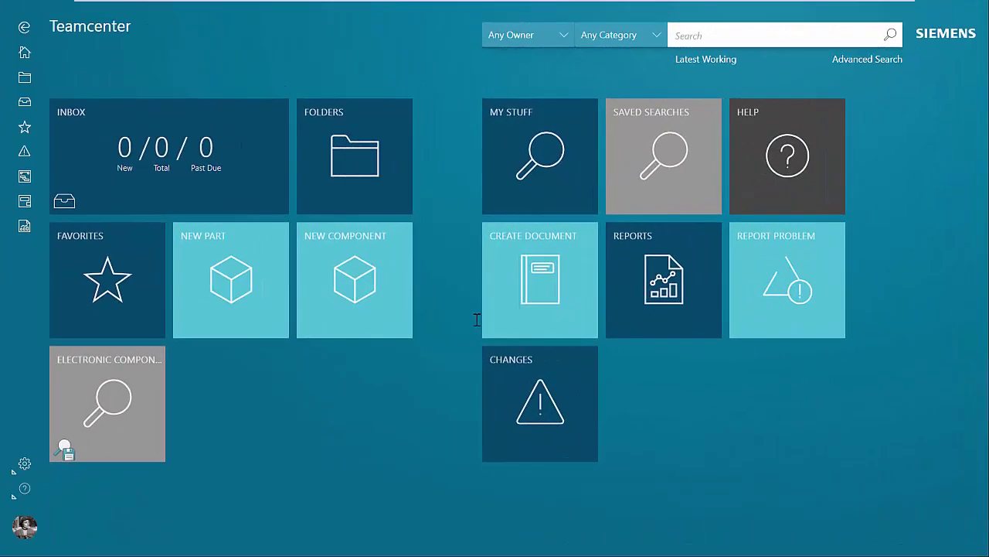
# - Run the saved electronic component search, narrow it to Orcad fixed capacitors, and review the available property filters
pyautogui.click(120, 406)
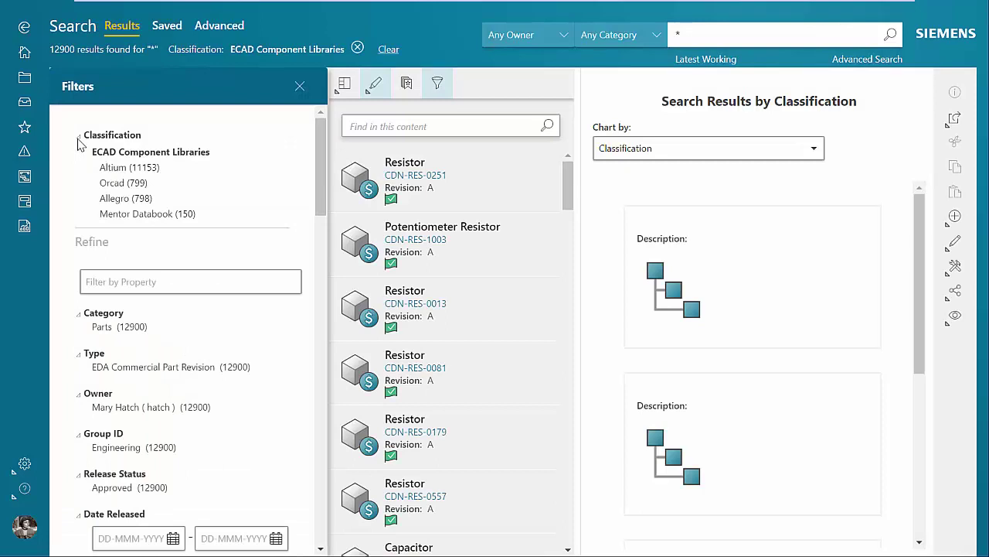
pyautogui.click(114, 184)
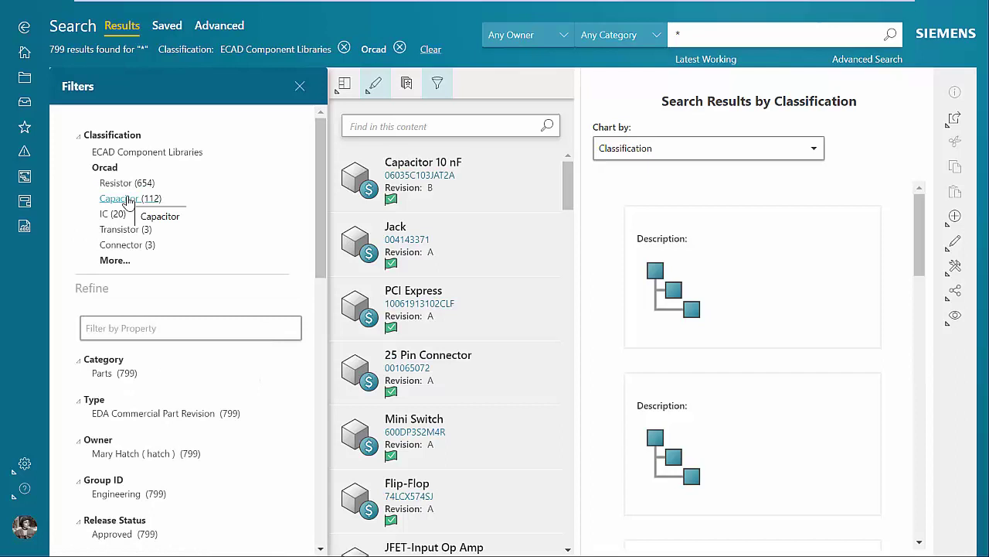
pyautogui.click(127, 199)
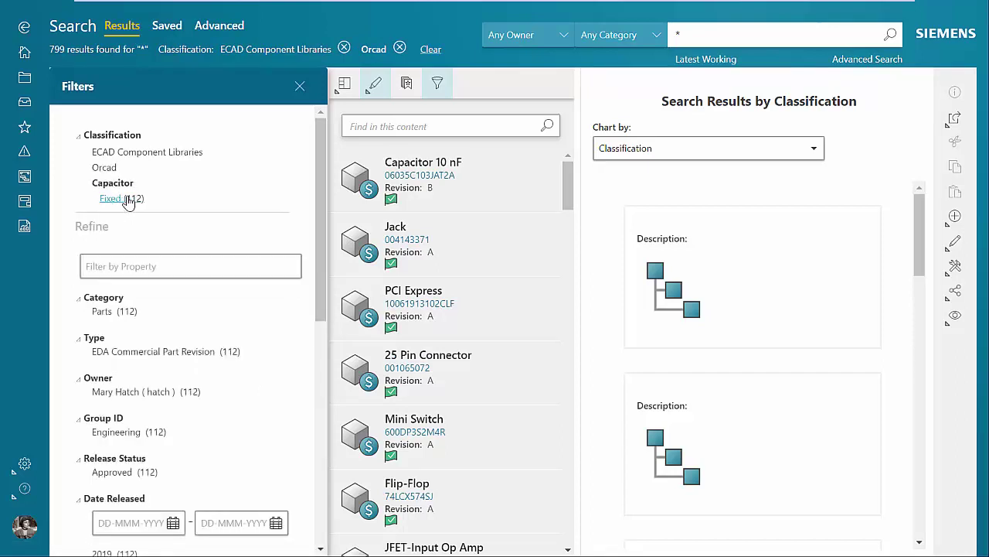
pyautogui.click(116, 201)
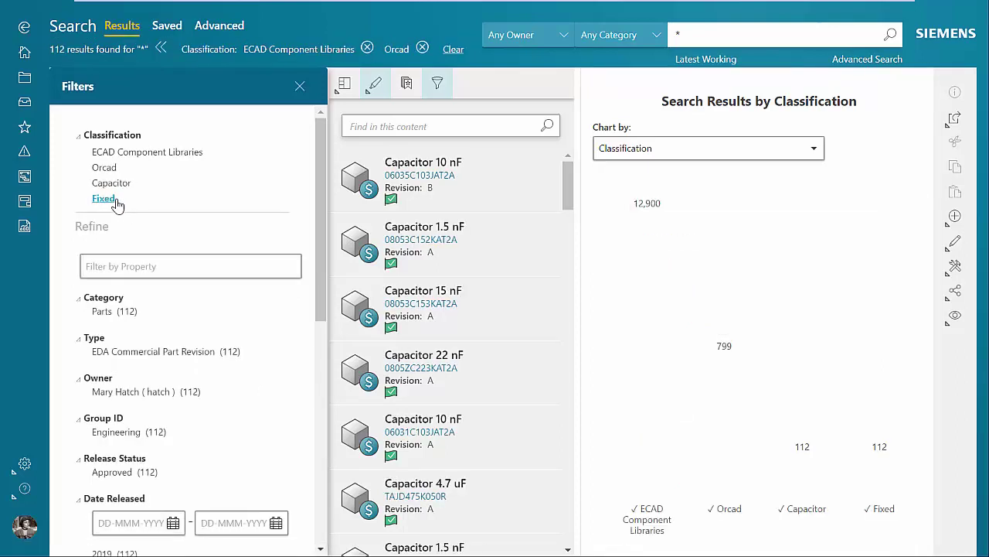
pyautogui.moveTo(323, 159); pyautogui.dragTo(291, 459)
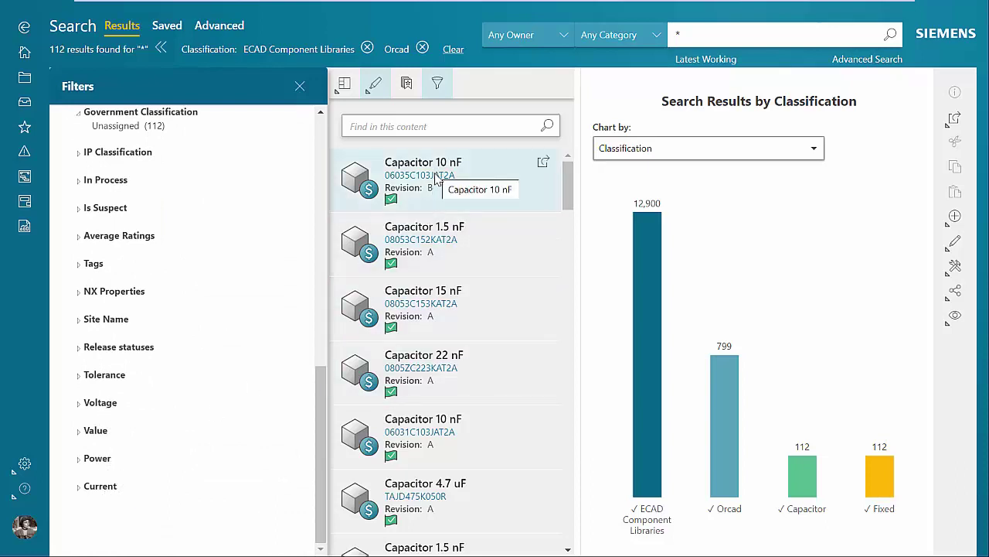
# - Examine the properties and classification attributes of the 1.5 nF capacitor 08053C152KAT2A
pyautogui.click(433, 254)
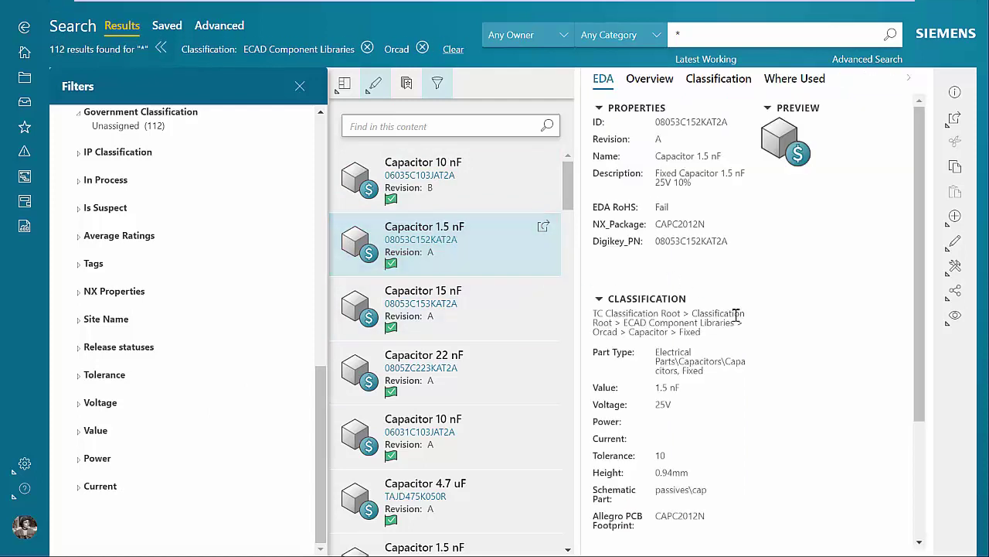
pyautogui.scroll(-1, 695, 415)
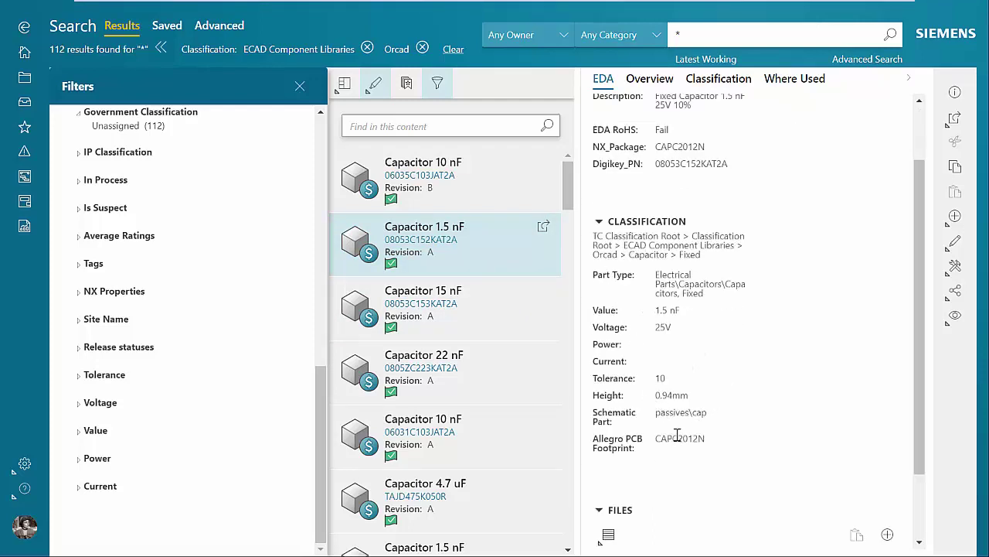
pyautogui.scroll(1, 677, 435)
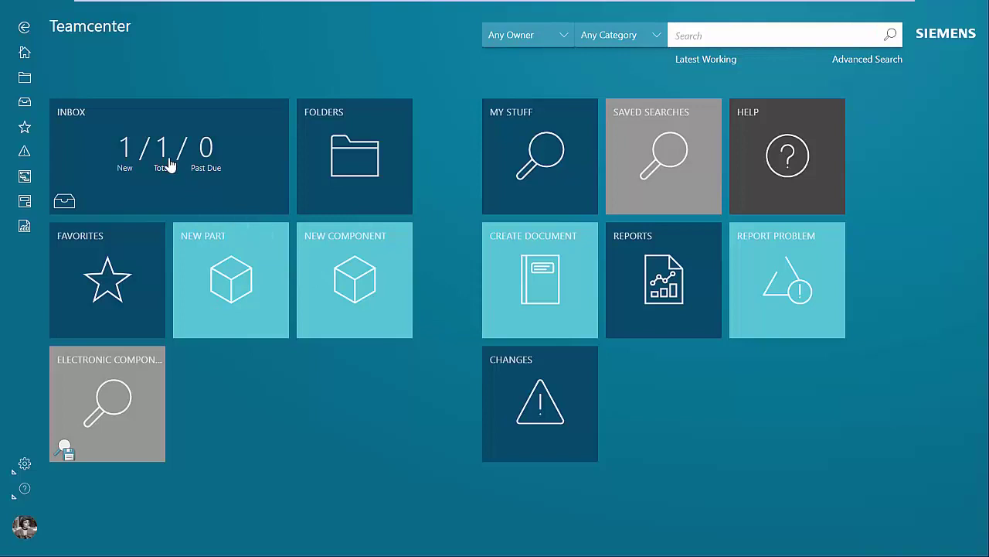
# - Open the perform-signoffs task for New Cap from the inbox, read its review instructions, and return to the home page
pyautogui.click(170, 165)
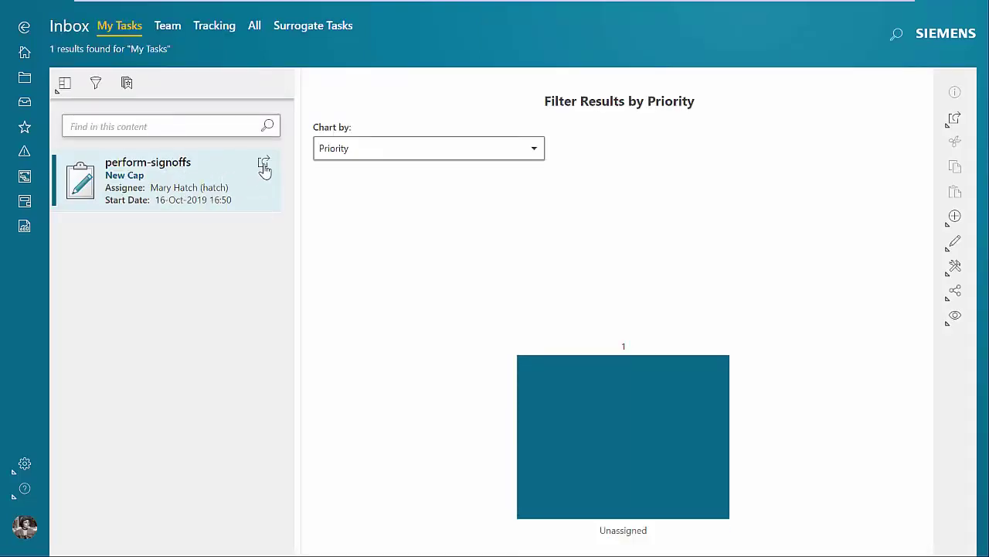
pyautogui.click(264, 165)
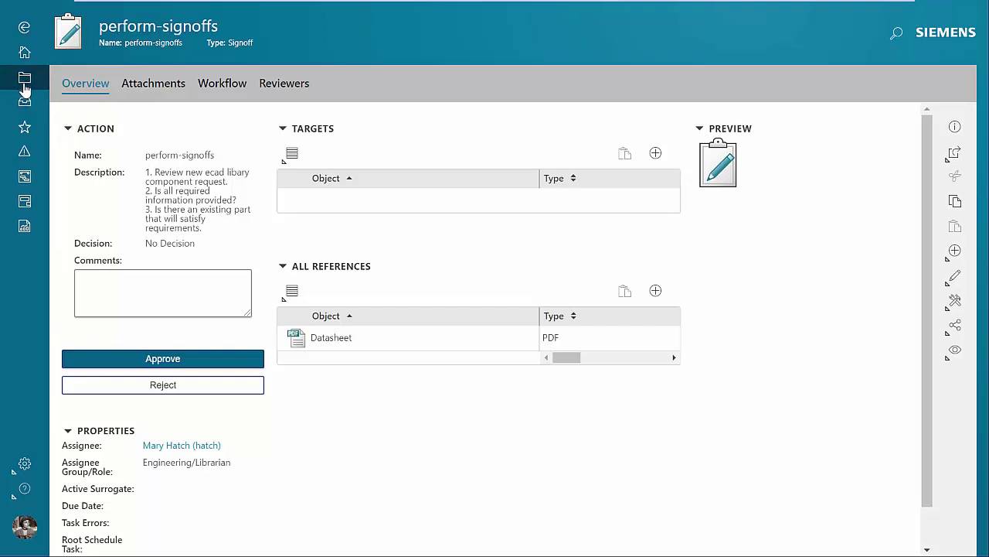
pyautogui.click(24, 51)
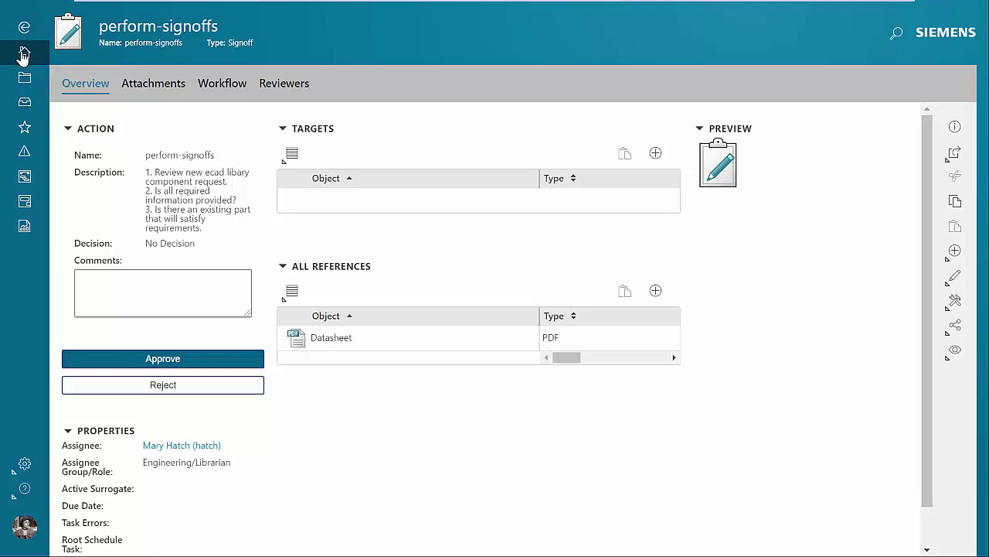
# - Run the electronic component search again and restrict the classification to Orcad, Capacitor, Fixed
pyautogui.click(125, 372)
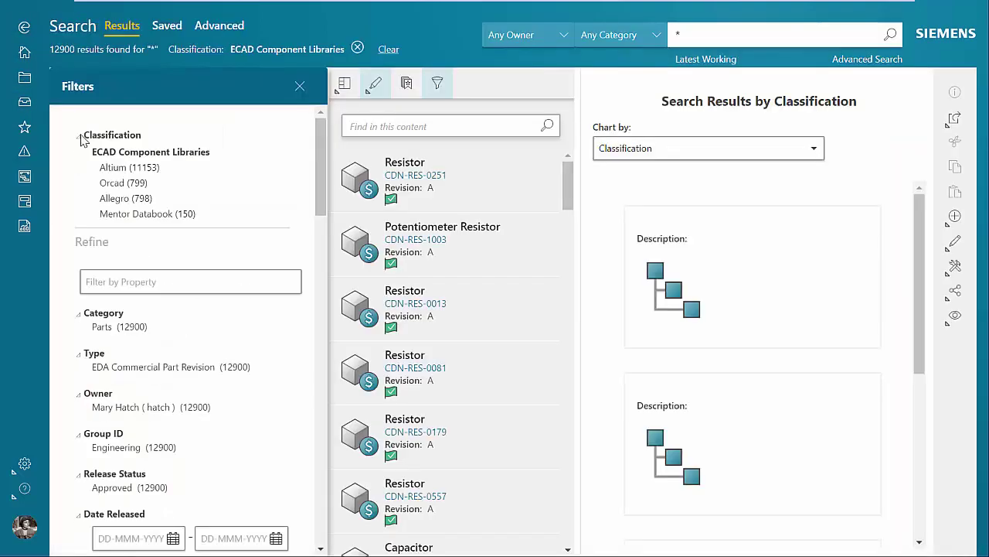
pyautogui.click(113, 186)
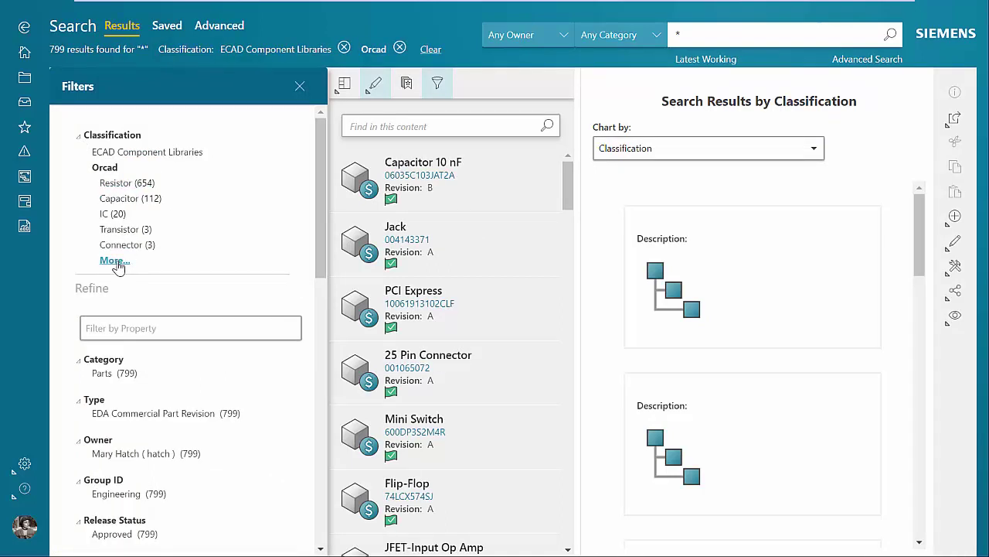
pyautogui.click(124, 203)
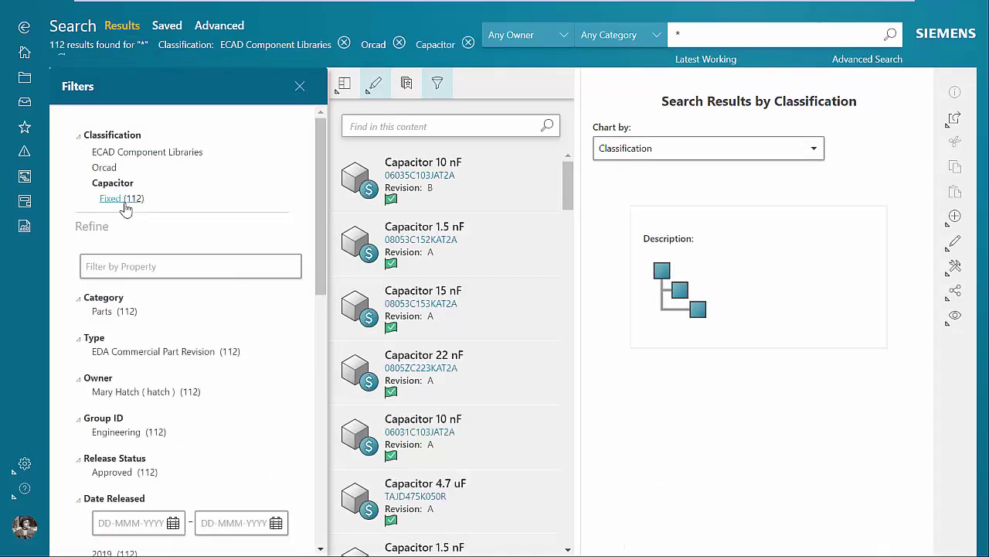
pyautogui.click(119, 202)
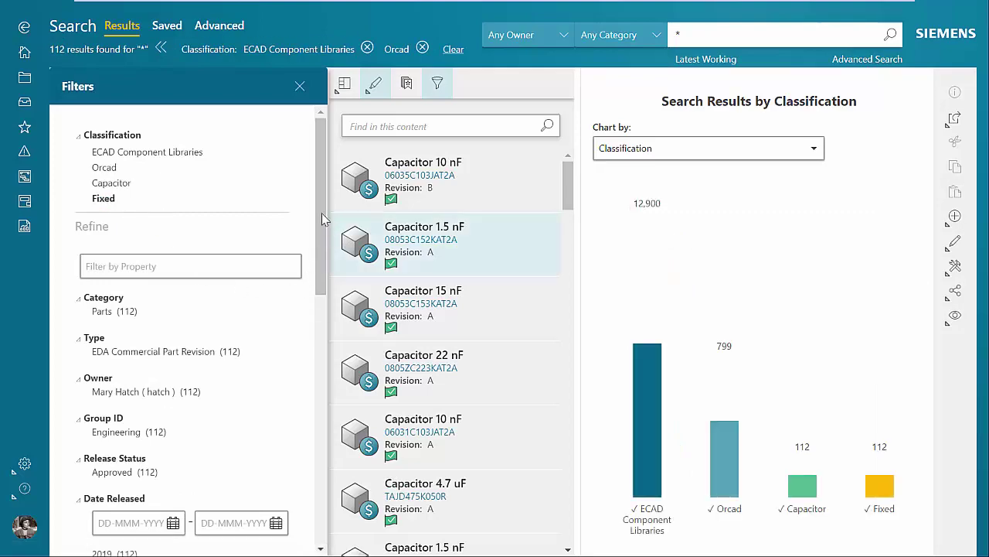
# - Filter the fixed capacitors by the value 10 nF
pyautogui.scroll(-1, 321, 270)
pyautogui.scroll(-10, 321, 271)
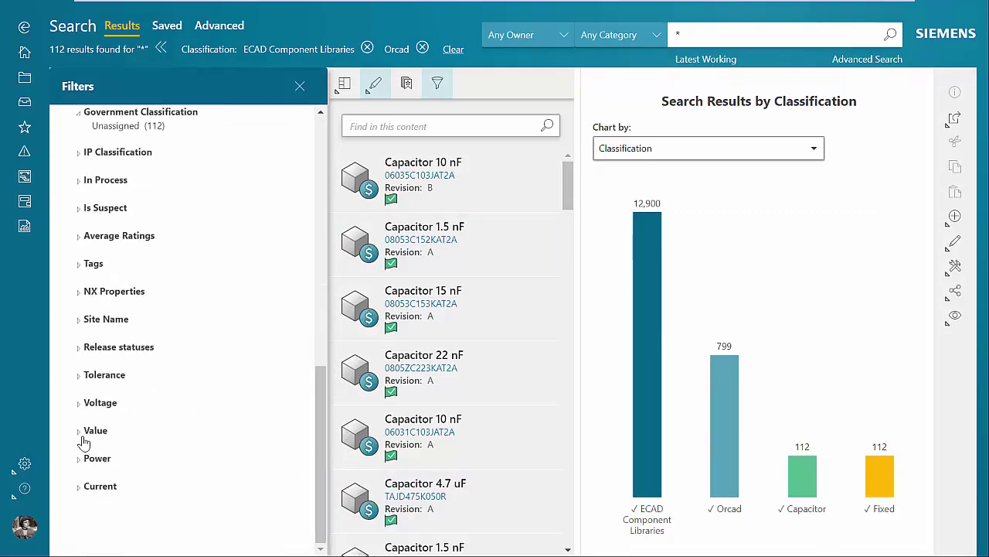
pyautogui.click(81, 433)
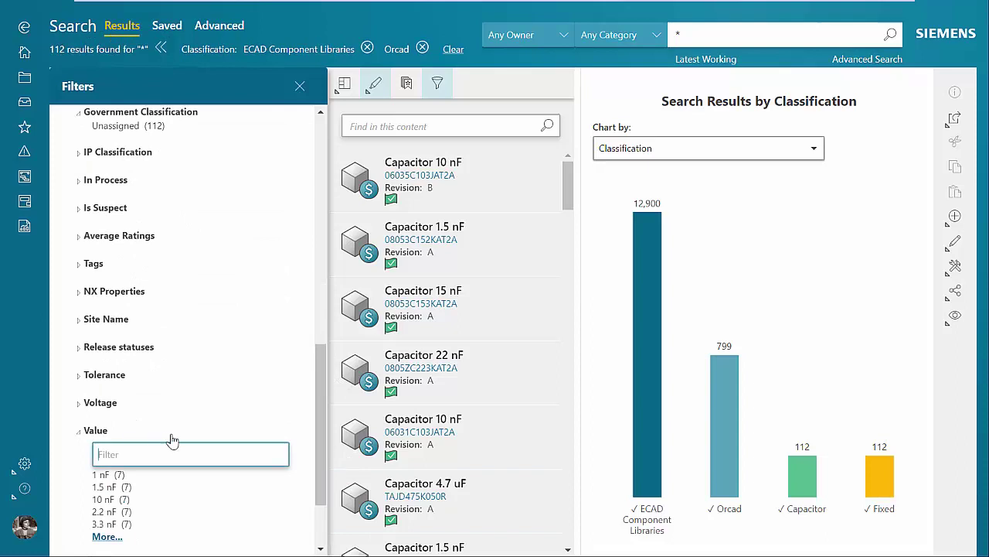
pyautogui.write('10')
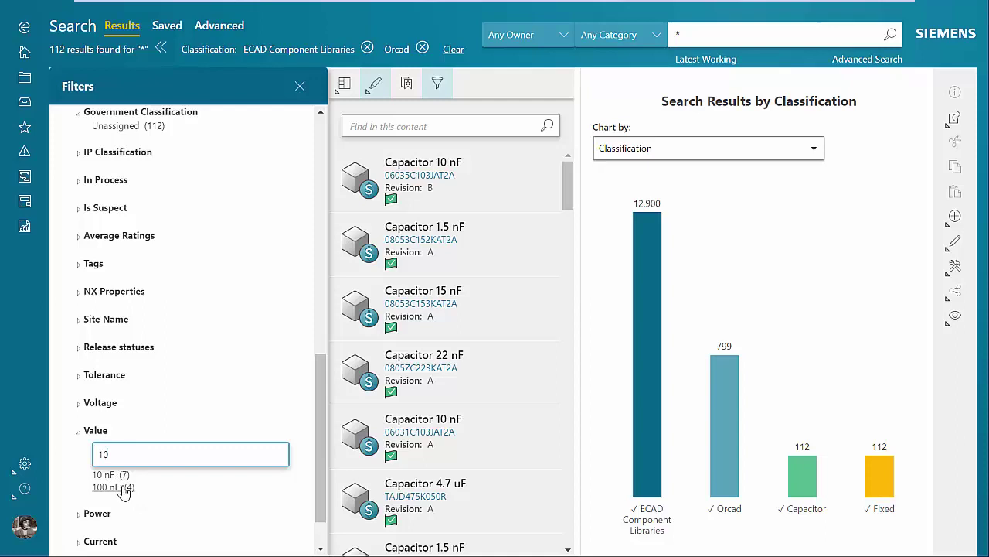
pyautogui.click(103, 474)
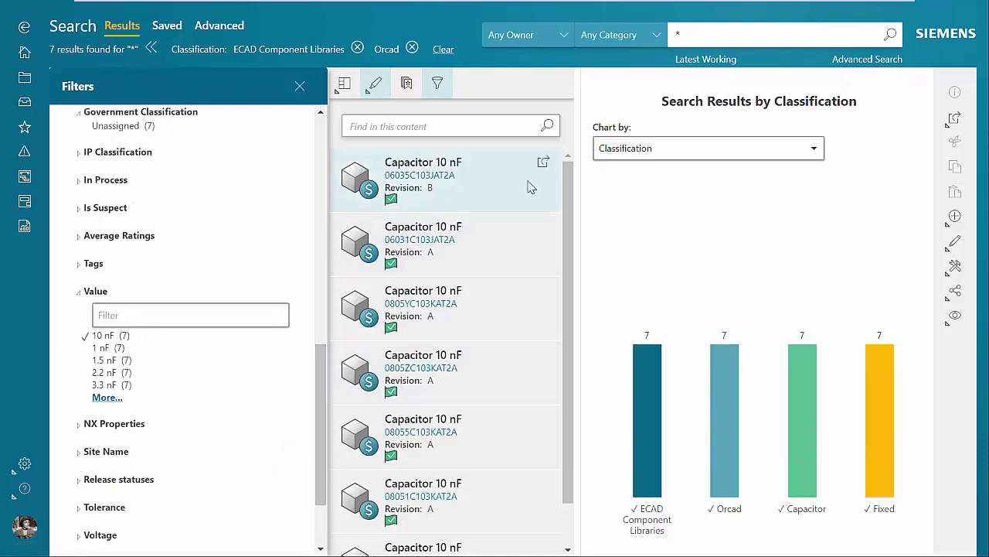
# - Compare the attributes of capacitors 06031C103JAT2A, 0805YC103KAT2A and 0805ZC103KAT2A side by side
pyautogui.click(486, 261)
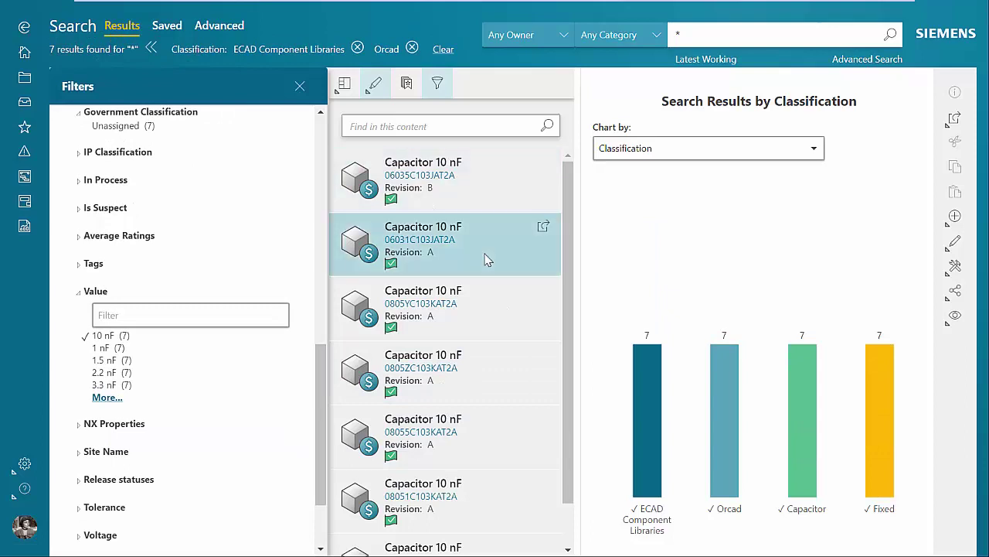
pyautogui.click(466, 374)
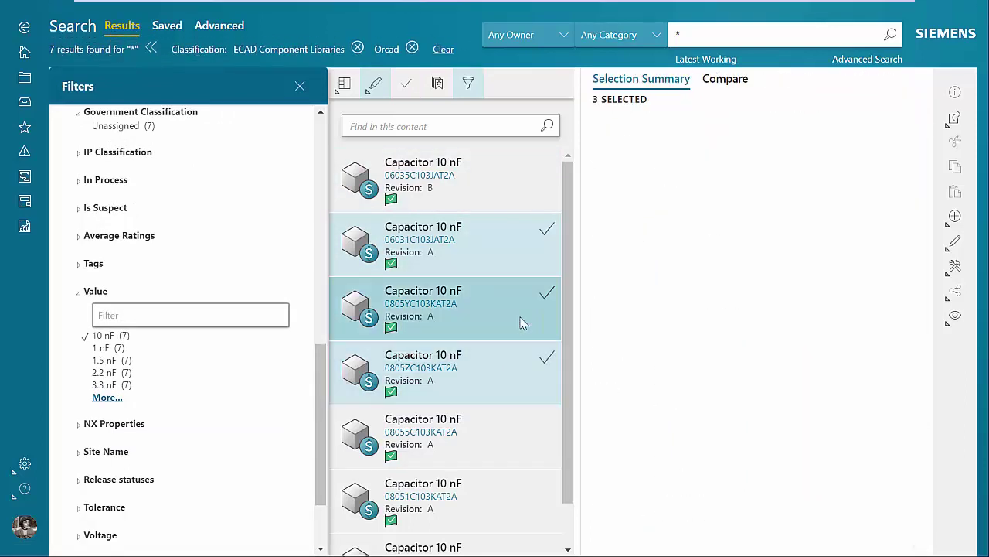
pyautogui.click(728, 85)
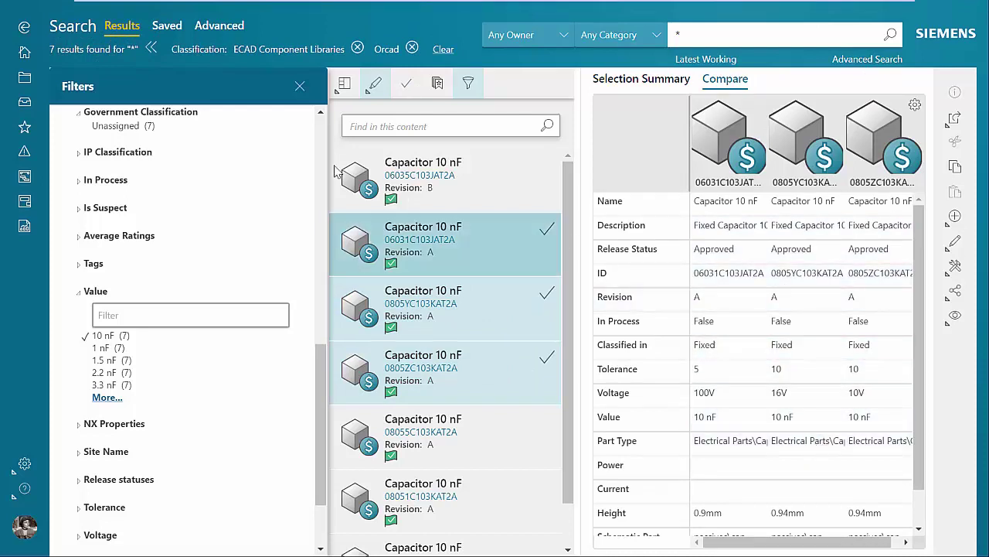
# - Approve the perform-signoffs task for New Cap with the comment "No existing component"
pyautogui.click(24, 103)
pyautogui.click(156, 292)
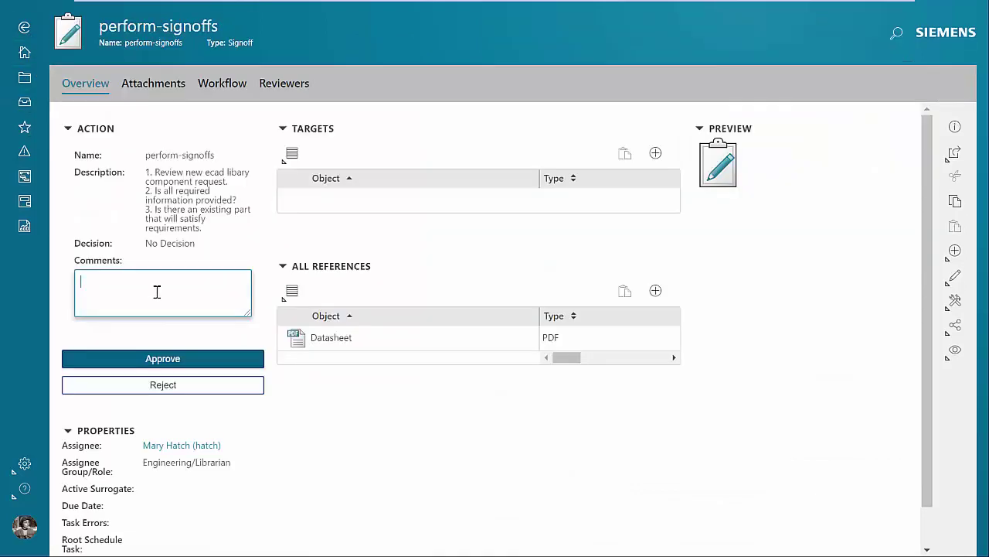
pyautogui.write('No existing component')
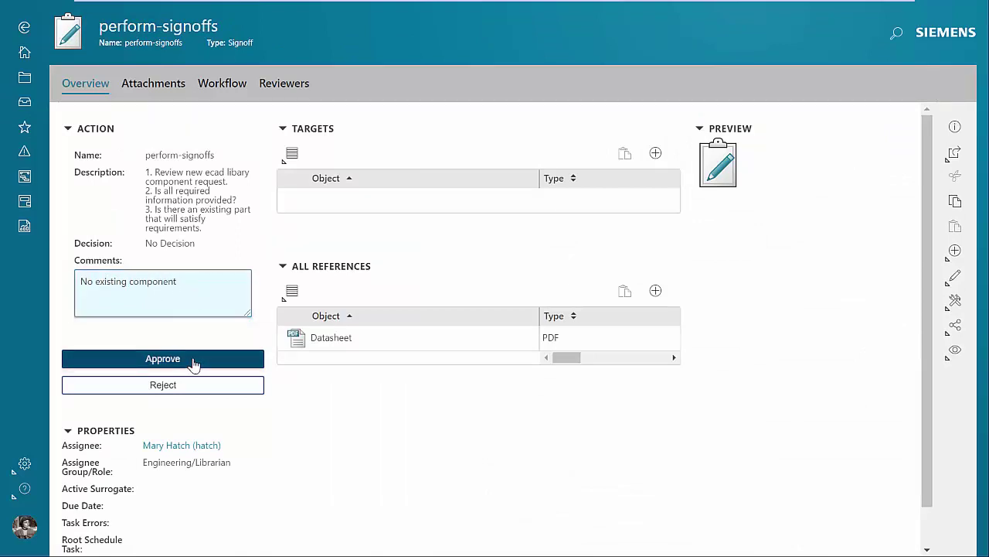
pyautogui.click(194, 364)
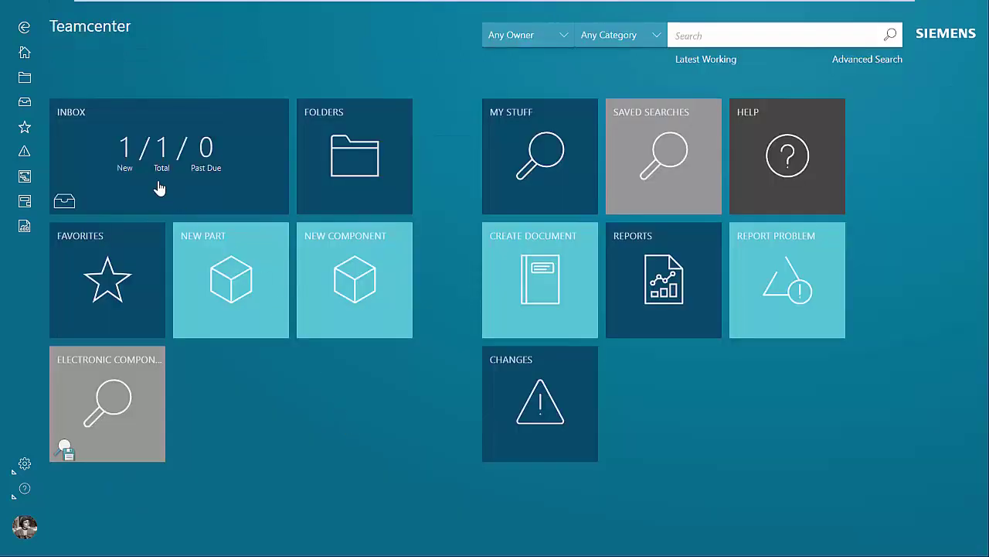
# - Open the Create Part task for New Cap from the inbox and read its instructions
pyautogui.click(159, 189)
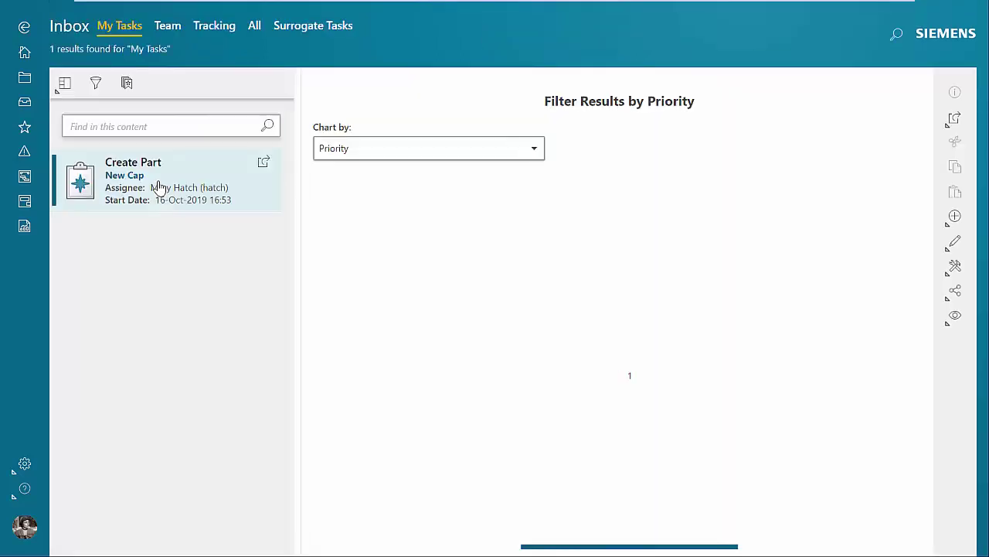
pyautogui.click(263, 164)
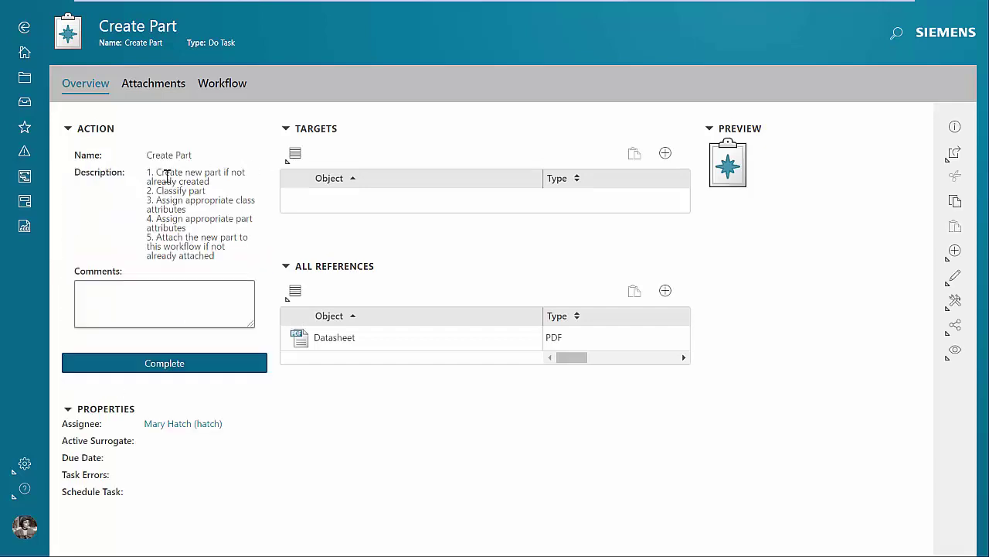
pyautogui.moveTo(156, 177); pyautogui.dragTo(217, 264)
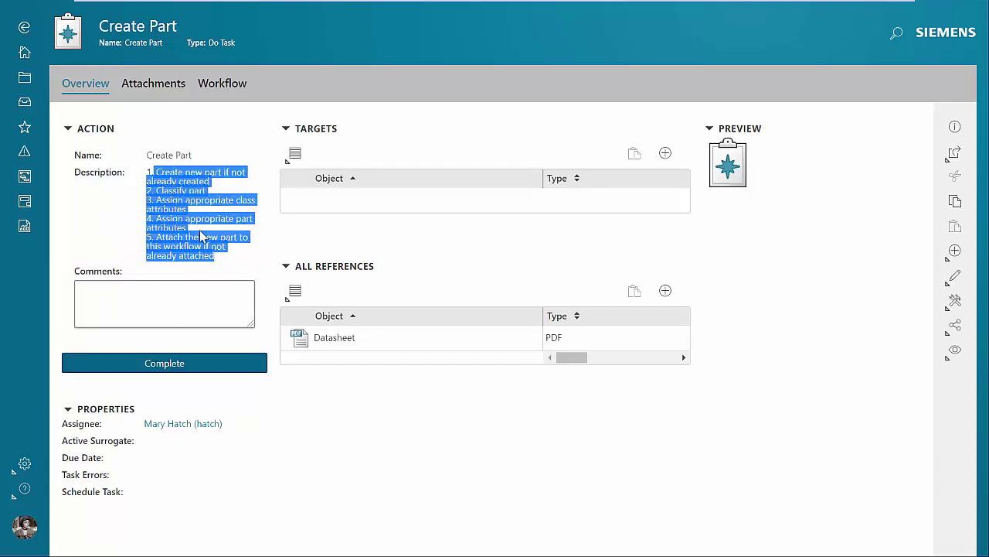
pyautogui.click(200, 235)
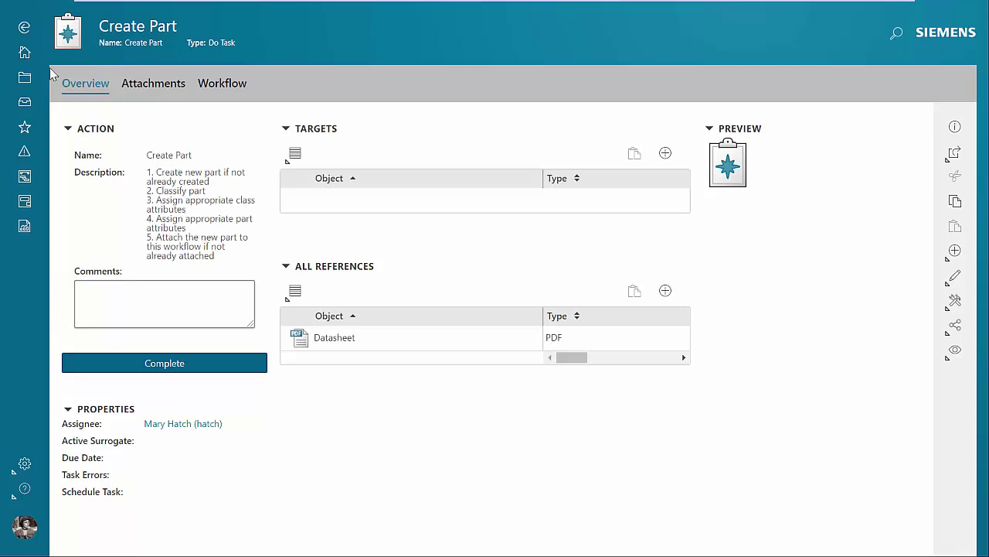
# - Create an EDA commercial part named "10pF Capacitor" with the description "Ceramic Disc Capacitor 10pF 10%"
pyautogui.click(25, 56)
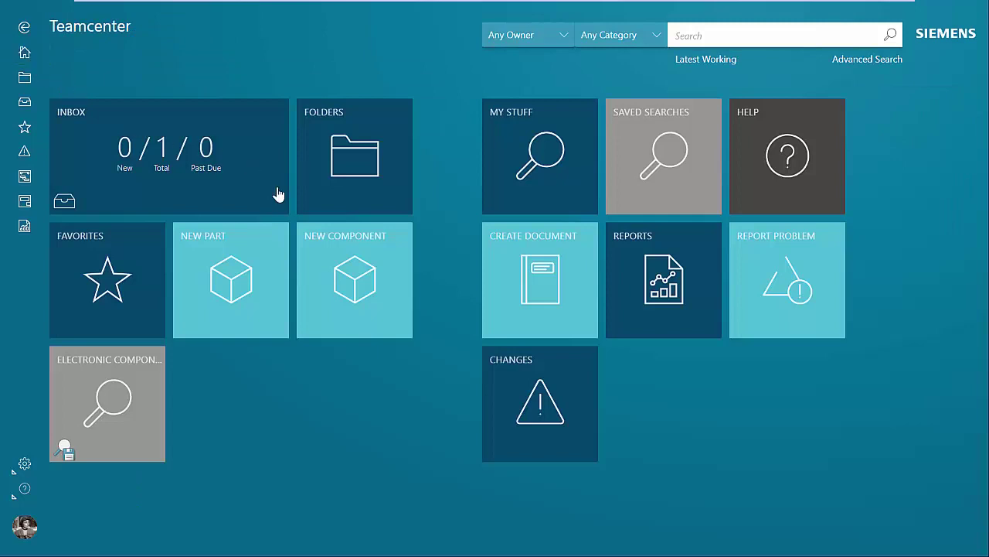
pyautogui.click(334, 245)
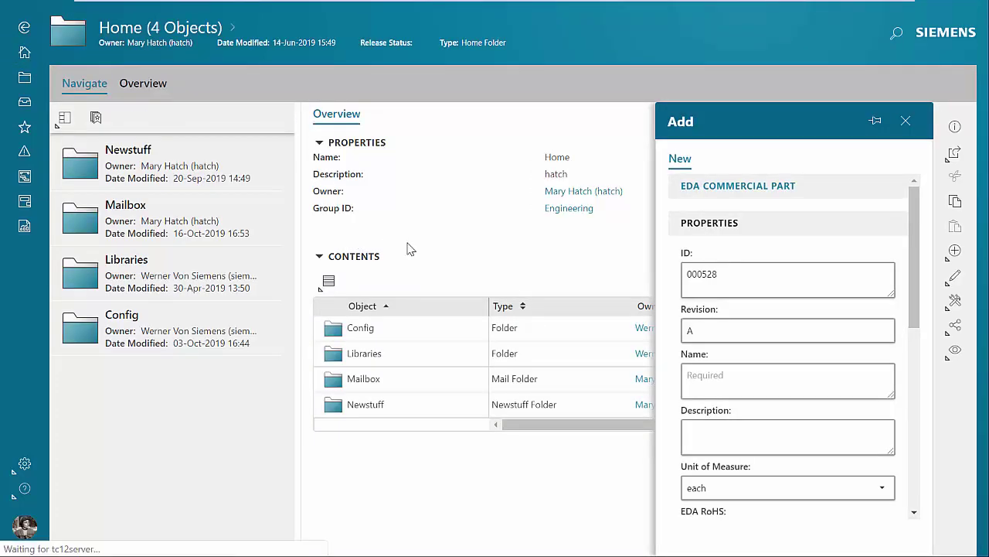
pyautogui.click(720, 377)
pyautogui.write('10pF Capacitor')
pyautogui.press('Tab')
pyautogui.write('Ceramic Disc Capacitor 10pF 10%')
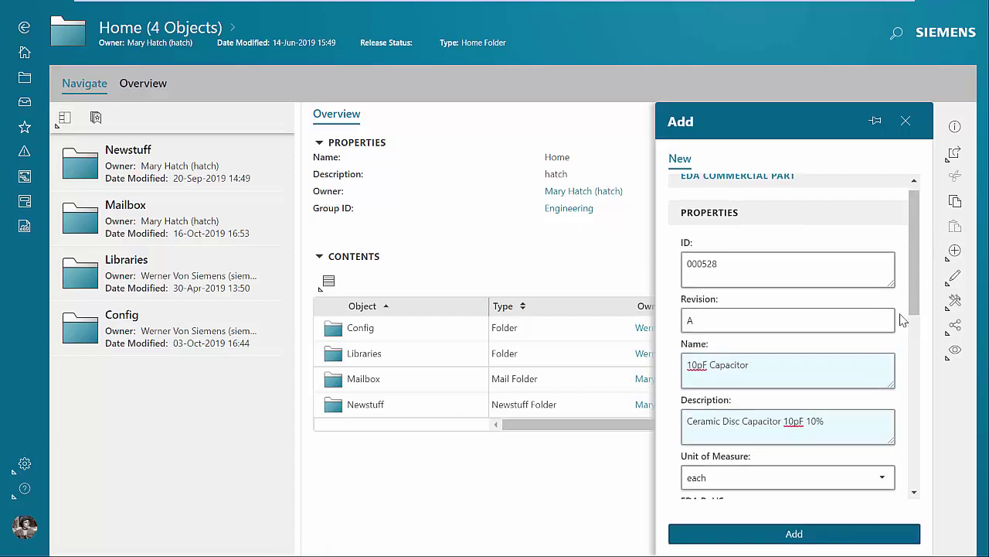
pyautogui.click(869, 536)
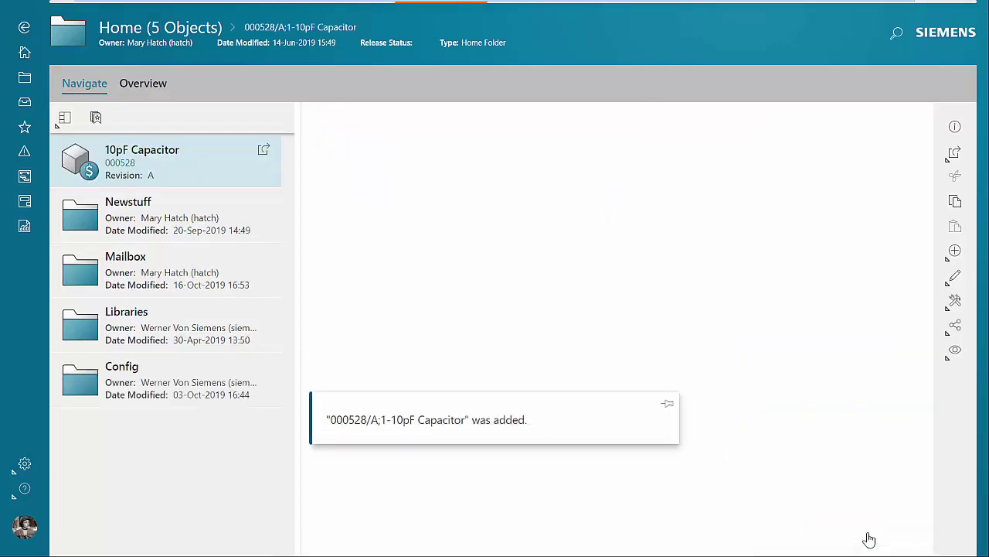
# - Start classifying the 10pF Capacitor under ECAD Component Libraries > Orcad > Capacitor > Fixed
pyautogui.click(952, 303)
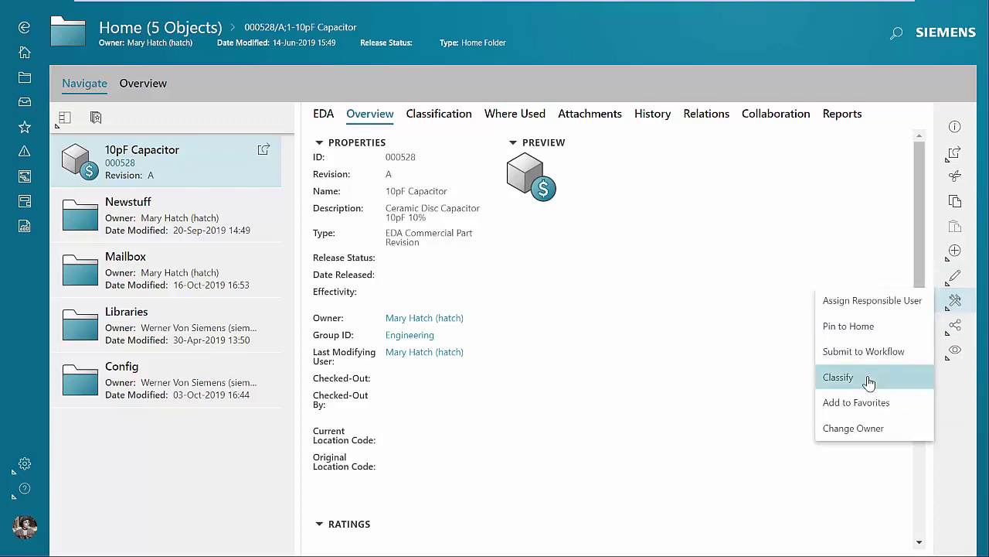
pyautogui.click(868, 381)
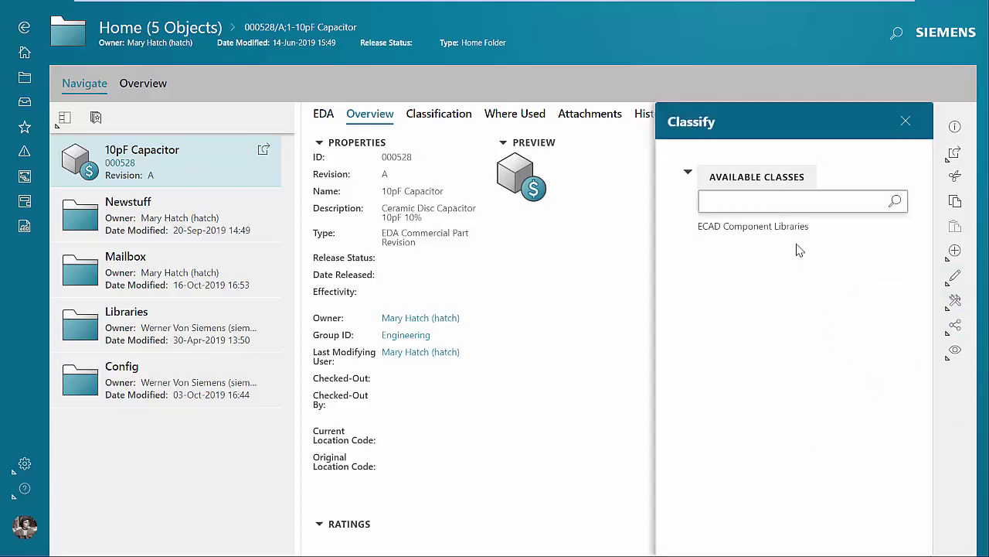
pyautogui.click(790, 227)
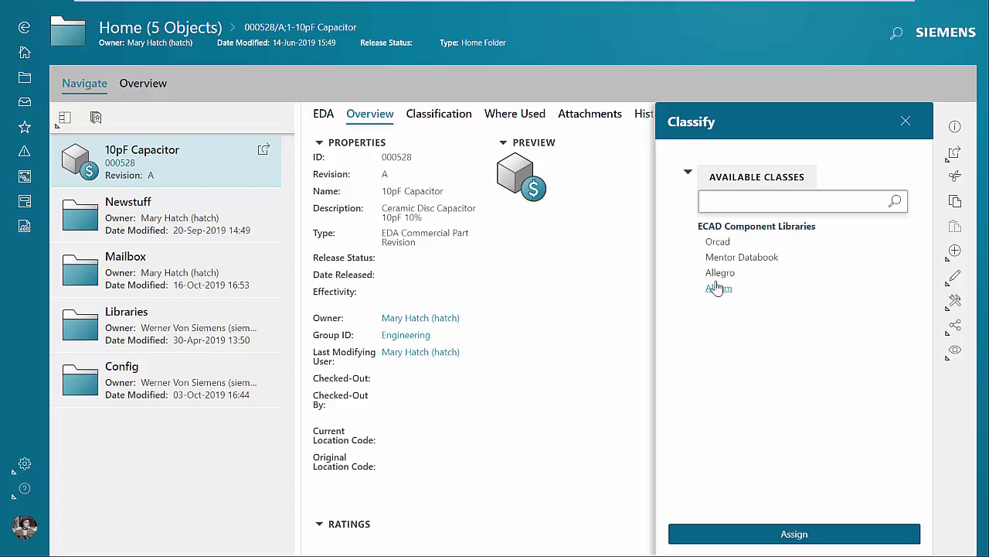
pyautogui.click(717, 242)
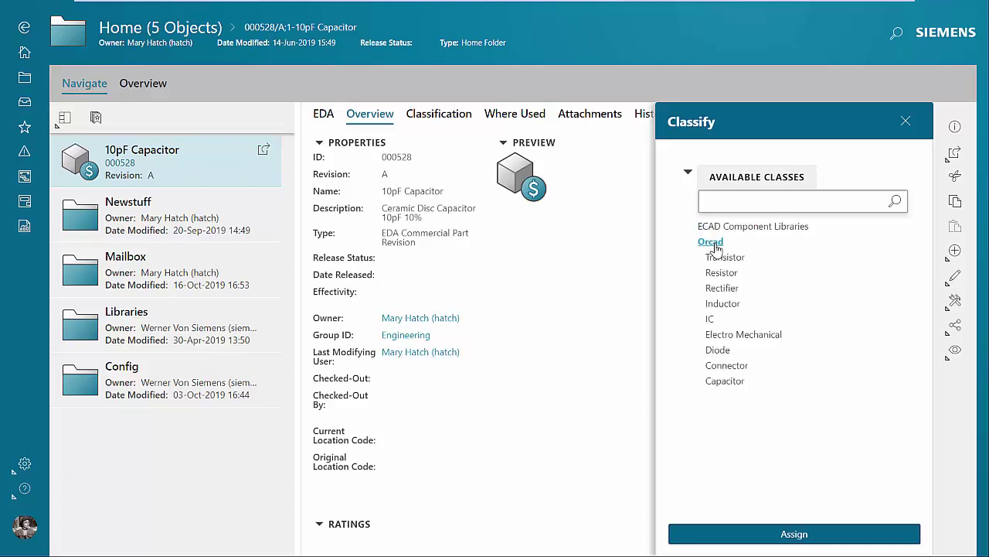
pyautogui.click(718, 382)
pyautogui.click(712, 276)
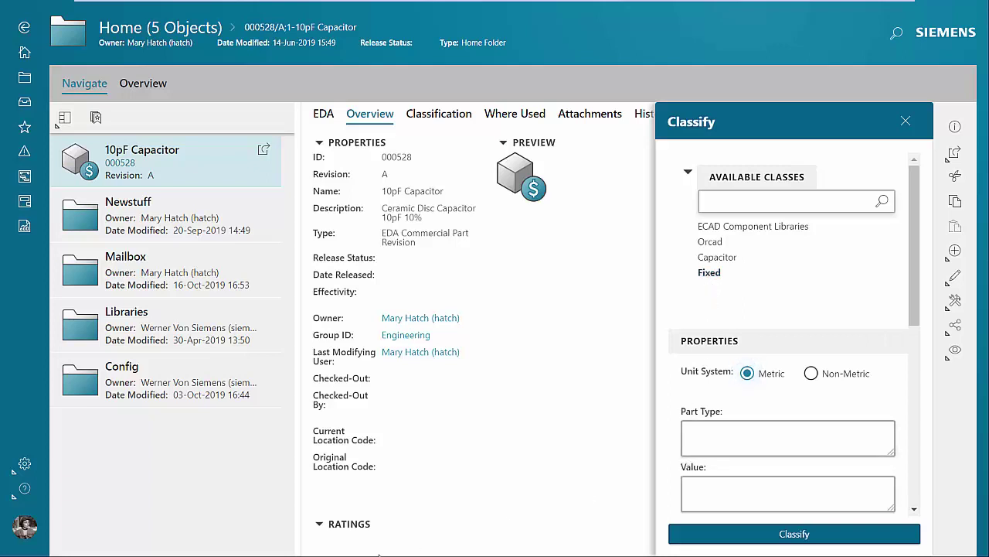
# - Classify the part with value 10 pF, voltage 500, power 50, tolerance 10, height 0.94mm, schematic part passives\cap and Allegro PCB footprint CAPC2012N
pyautogui.scroll(-5, 725, 371)
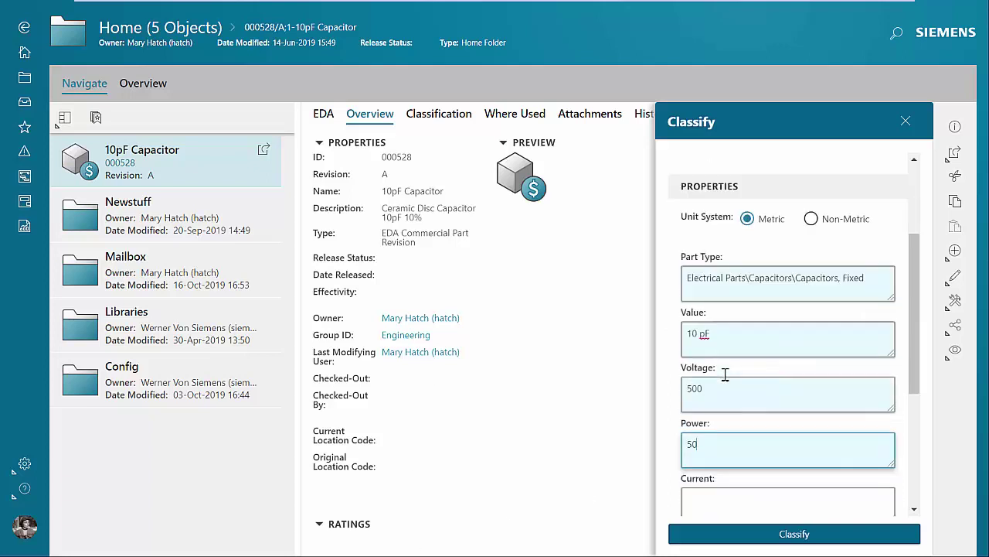
pyautogui.scroll(-2, 725, 376)
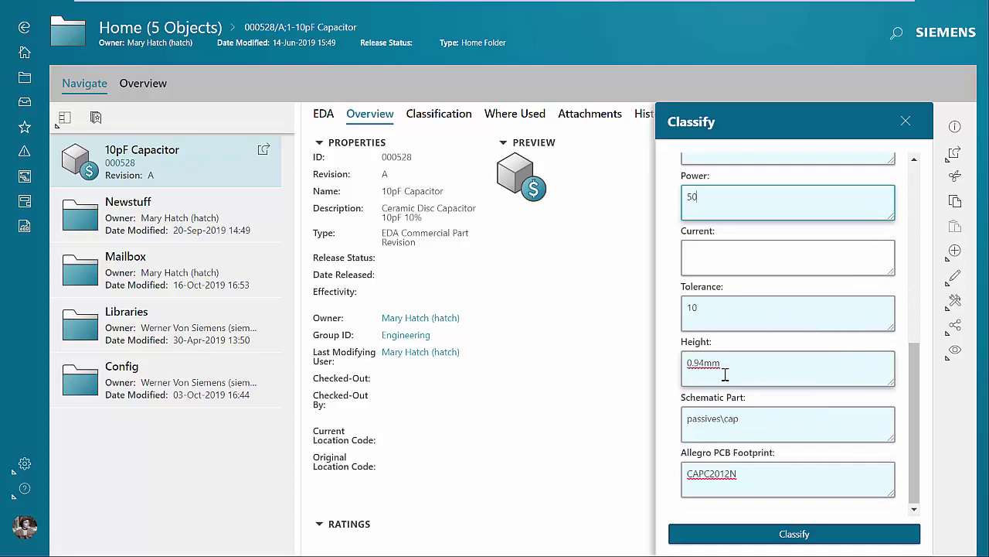
pyautogui.click(800, 534)
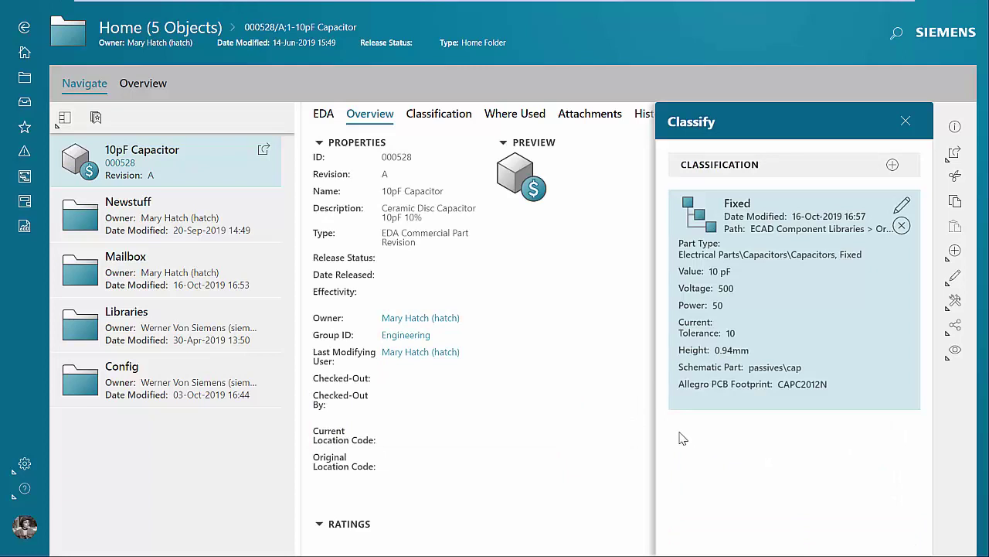
pyautogui.click(906, 124)
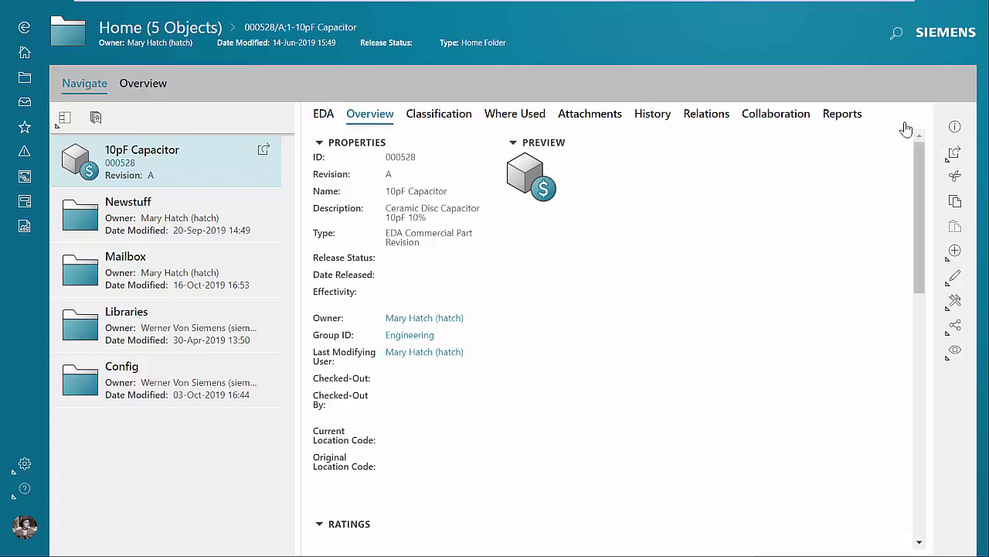
# - Copy the 10pF Capacitor into the targets of the Create Part task, complete the task and check the part's release status
pyautogui.click(955, 202)
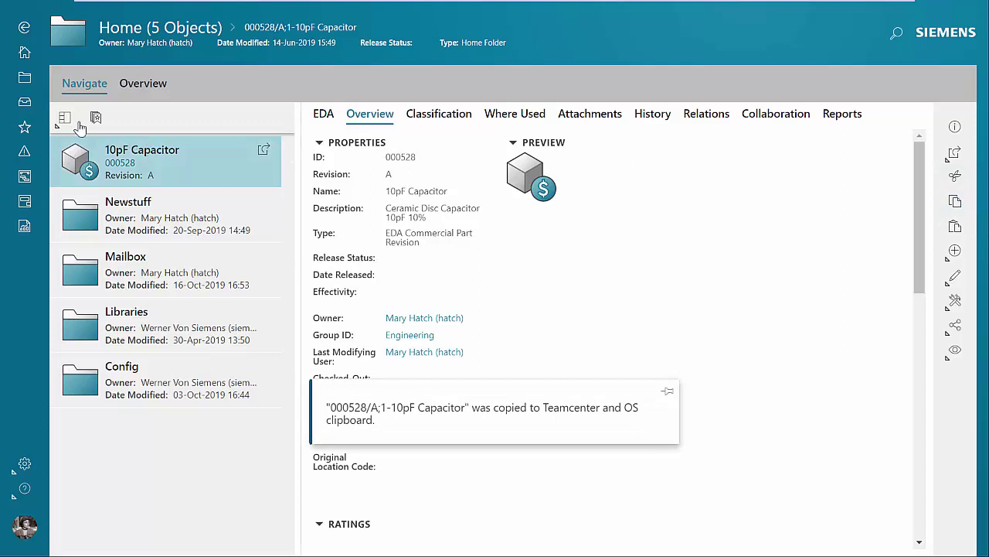
pyautogui.click(25, 102)
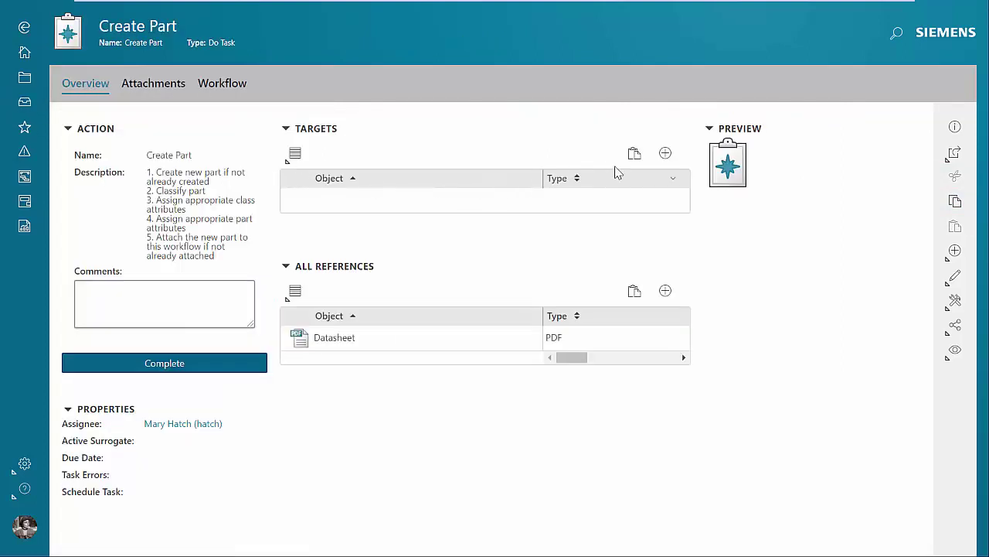
pyautogui.click(634, 156)
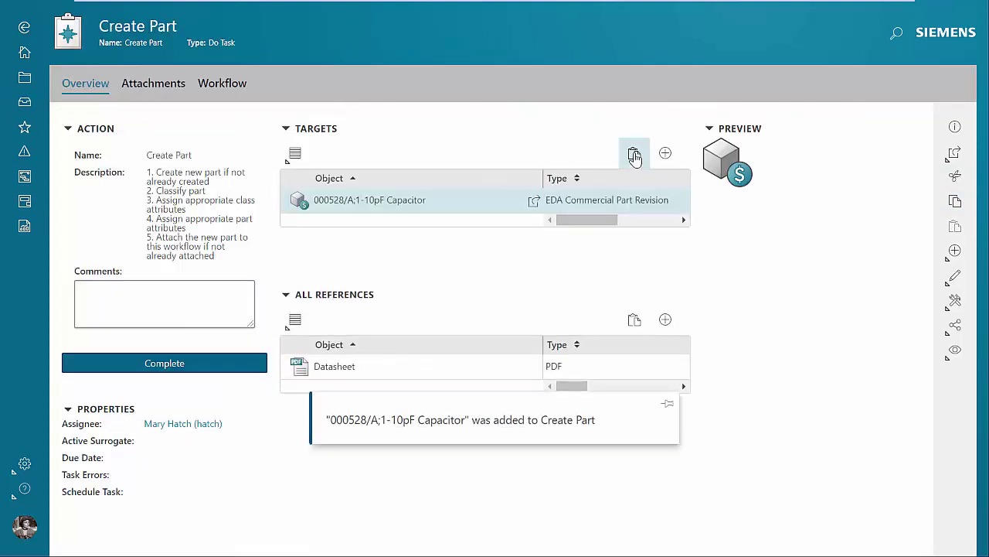
pyautogui.click(221, 373)
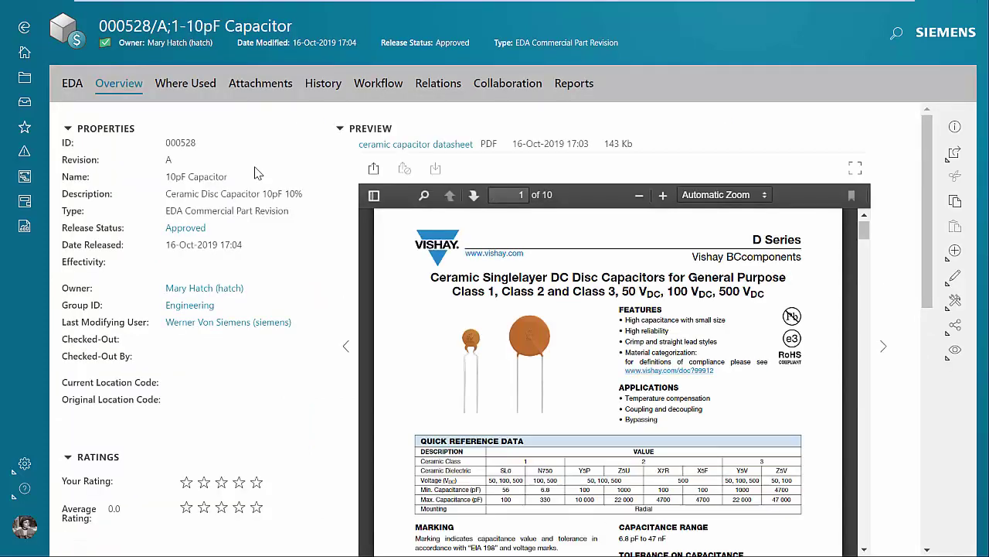
pyautogui.click(186, 228)
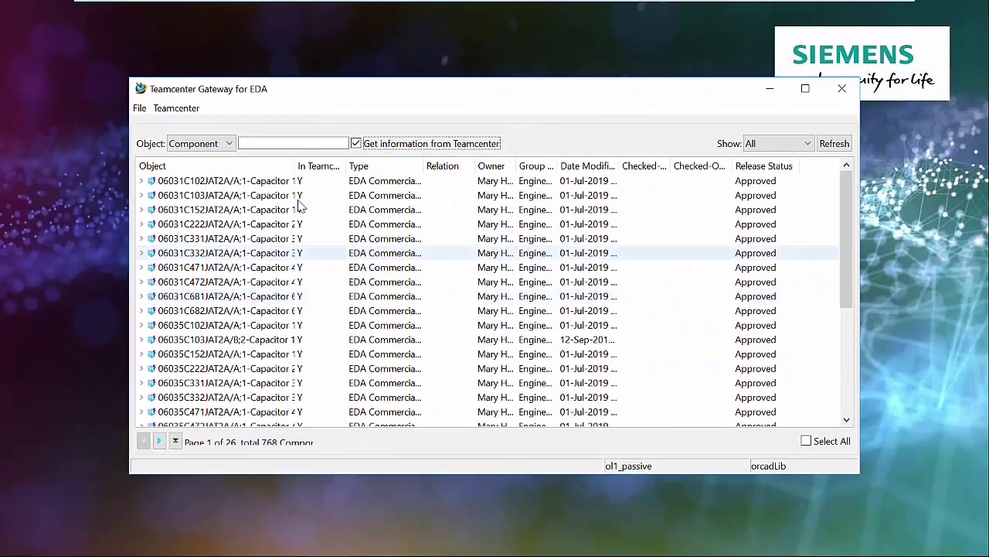
# - In Teamcenter Gateway for EDA, synchronize the OrCAD library from Teamcenter
pyautogui.click(193, 110)
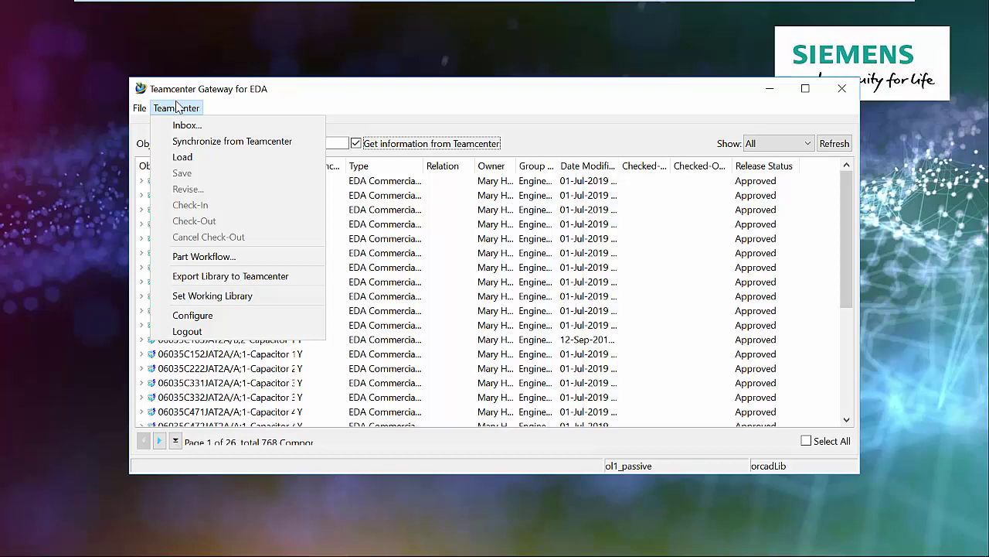
pyautogui.click(296, 142)
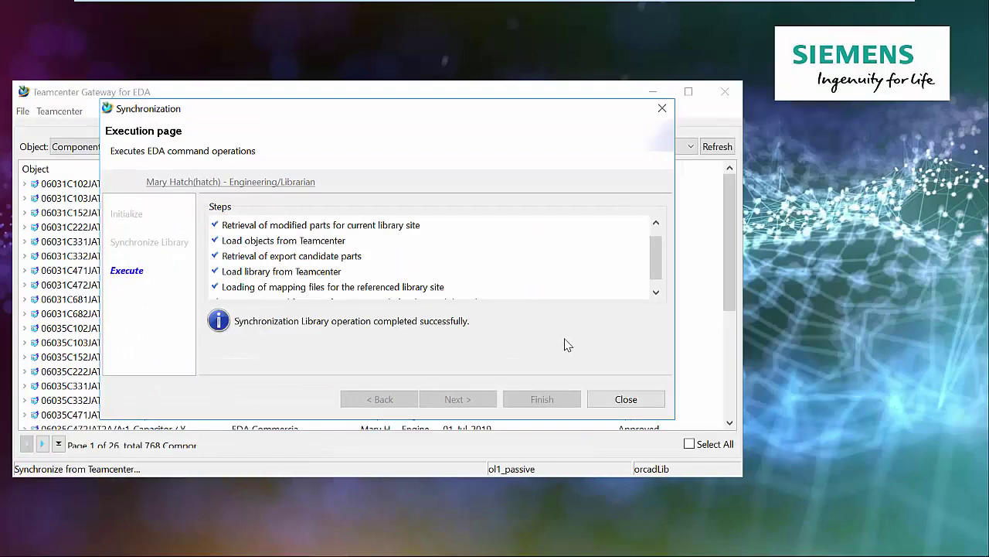
pyautogui.click(624, 400)
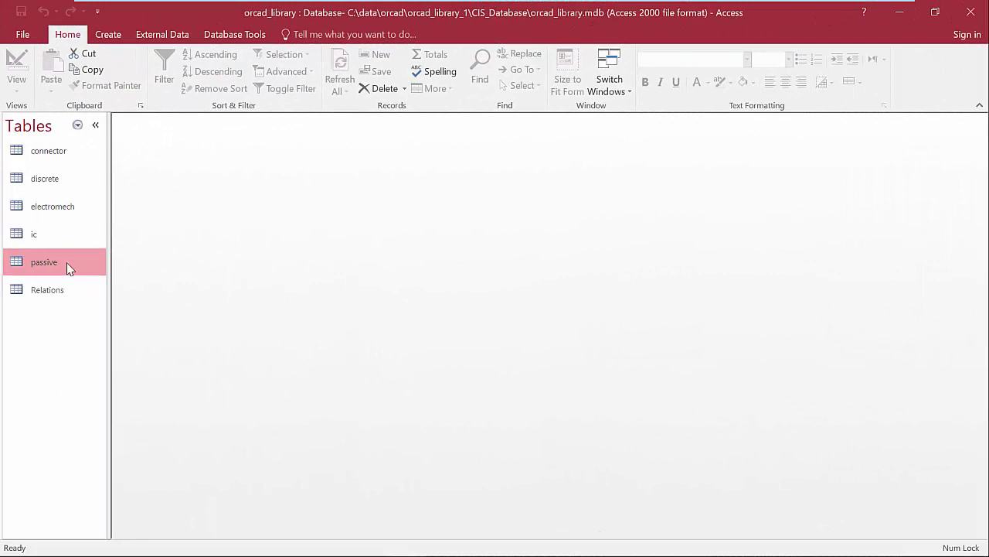
# - In Access, open the passive table of orcad_library and examine the 10pF Capacitor record across its columns
pyautogui.doubleClick(68, 266)
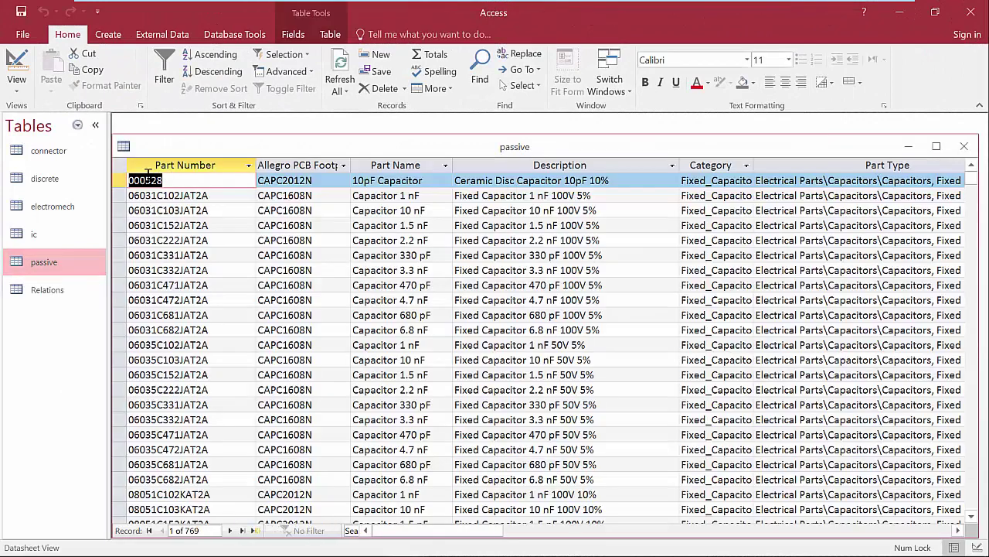
pyautogui.hotkey('shift', 'space')
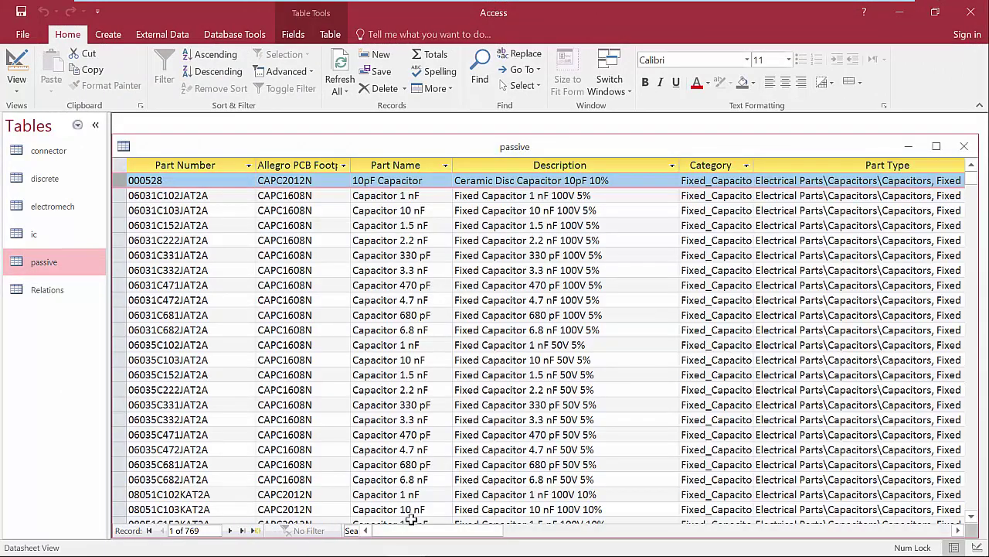
pyautogui.moveTo(412, 530); pyautogui.dragTo(524, 517)
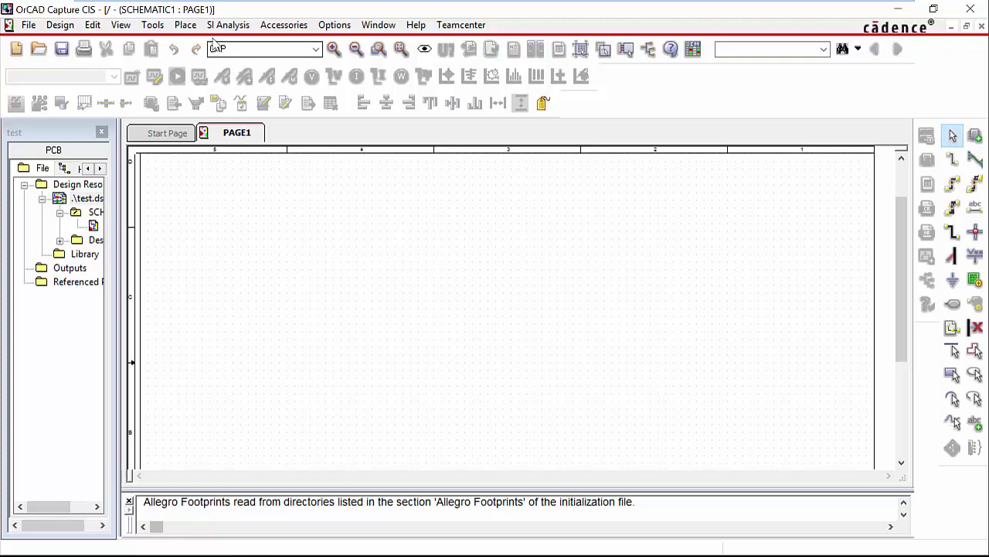
# - In OrCAD Capture CIS, start placing a database part and browse OL1TC > OL1_Fixed_Capacitor > Electrical Parts > Capacitors to Capacitors, Fixed
pyautogui.click(186, 25)
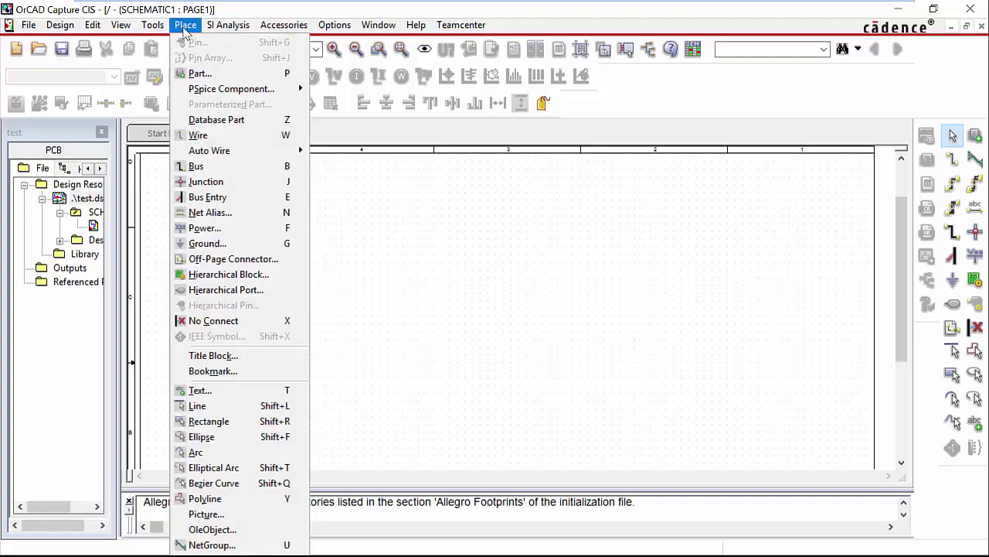
pyautogui.click(203, 120)
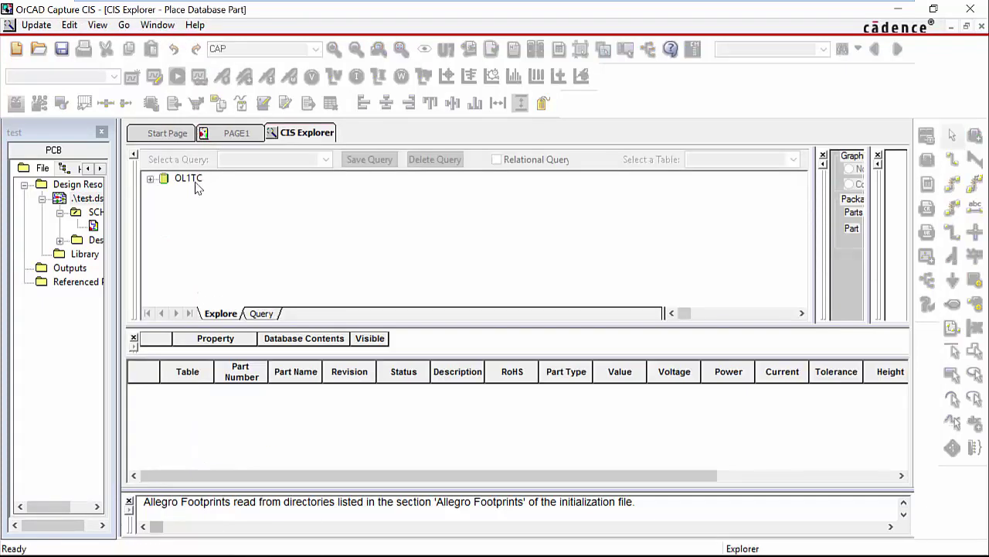
pyautogui.click(150, 179)
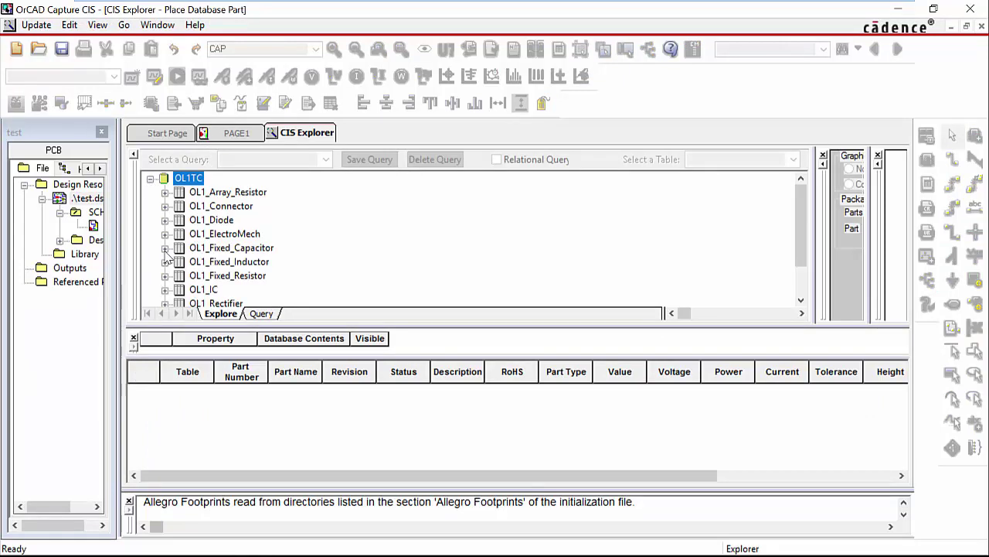
pyautogui.click(165, 248)
pyautogui.click(180, 262)
pyautogui.click(194, 276)
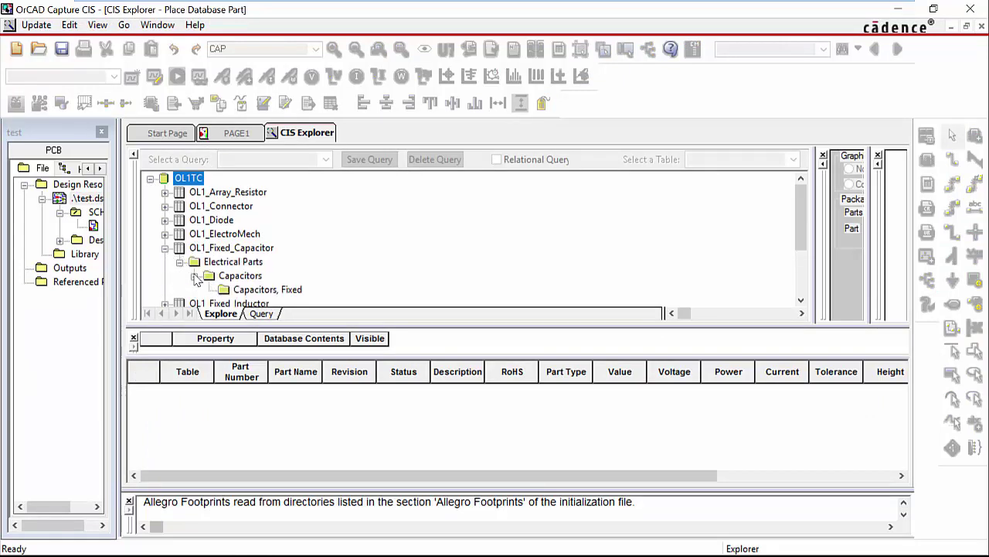
pyautogui.click(244, 290)
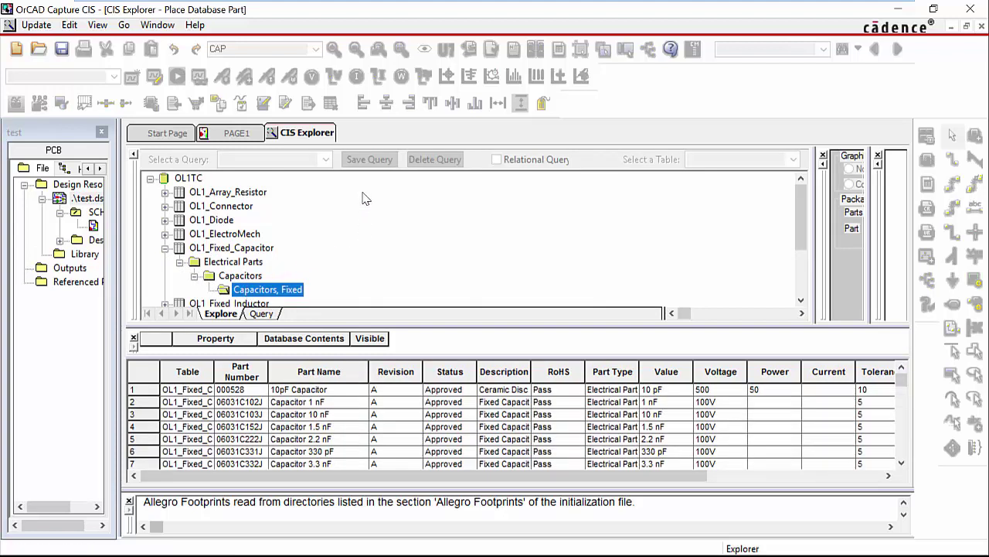
# - Query the OL1_Fixed_Capacitor table for parts whose Value equals 10 pF
pyautogui.click(261, 314)
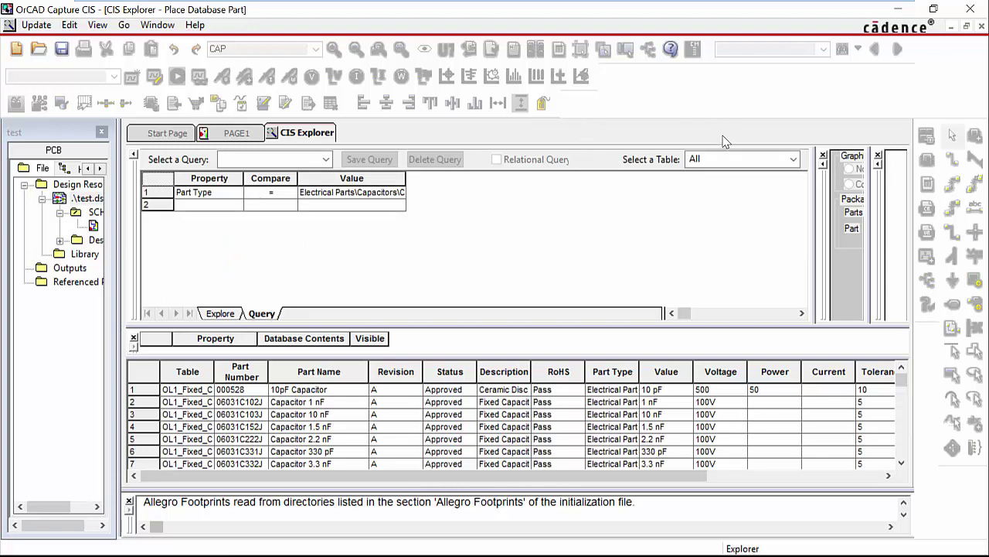
pyautogui.click(712, 159)
pyautogui.click(793, 159)
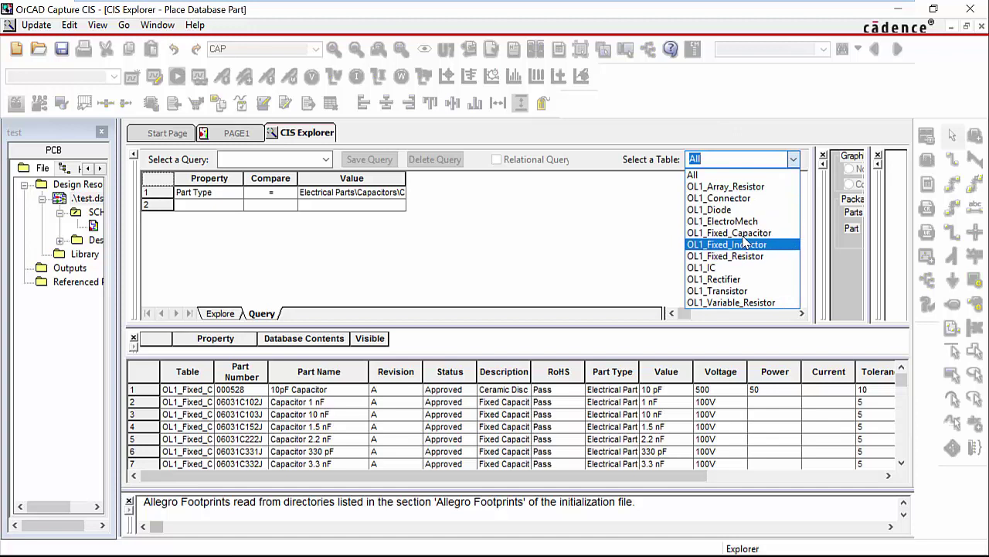
pyautogui.click(742, 232)
pyautogui.click(219, 194)
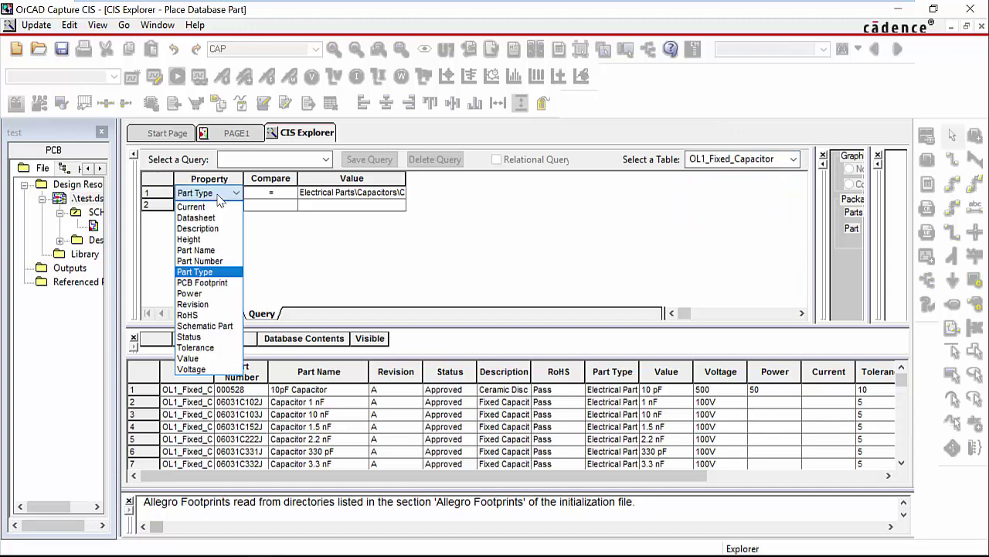
pyautogui.click(190, 360)
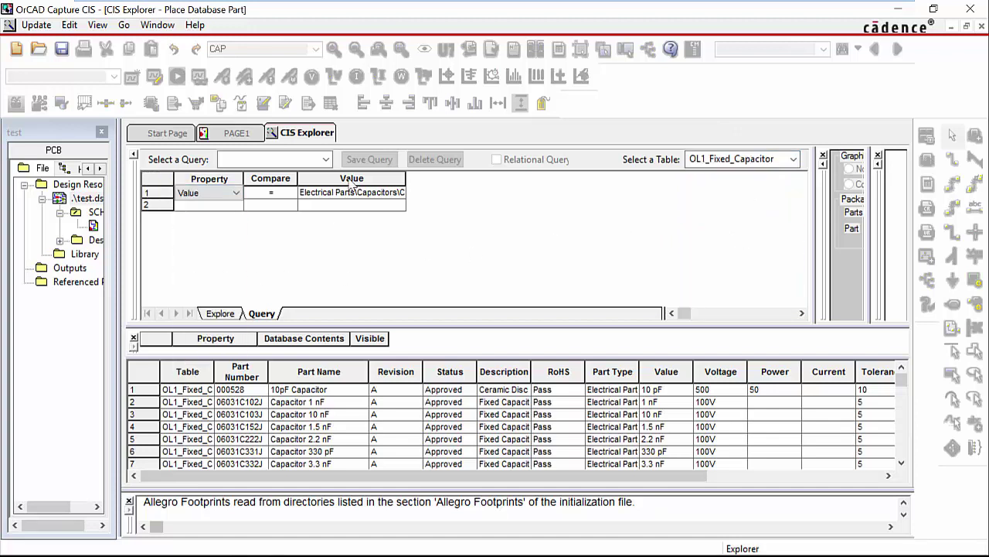
pyautogui.click(337, 196)
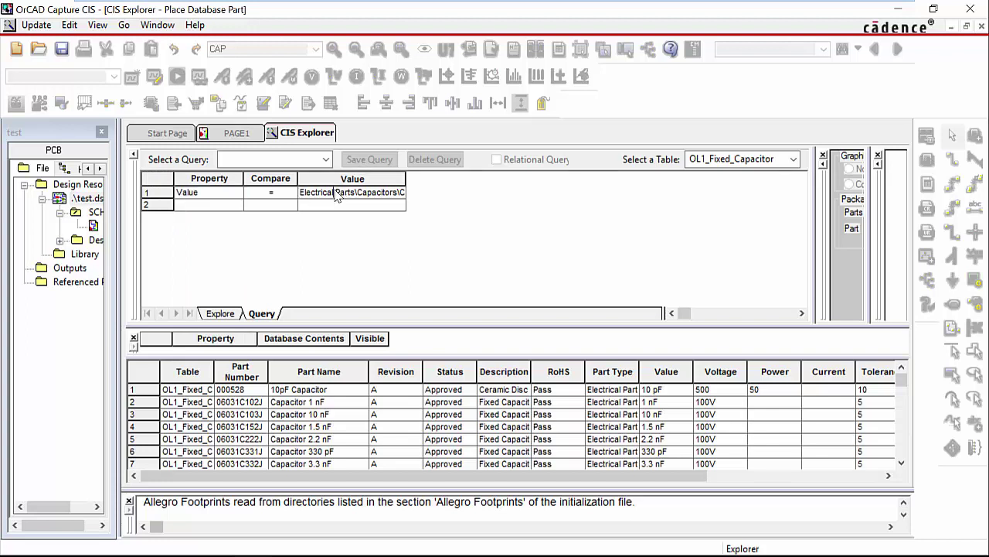
pyautogui.moveTo(302, 192); pyautogui.dragTo(477, 170)
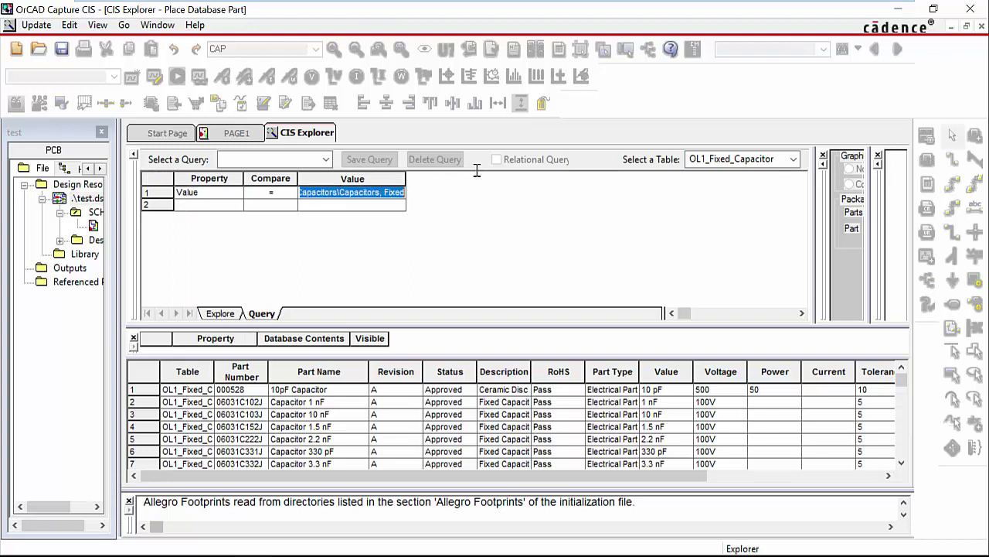
pyautogui.write('10 p')
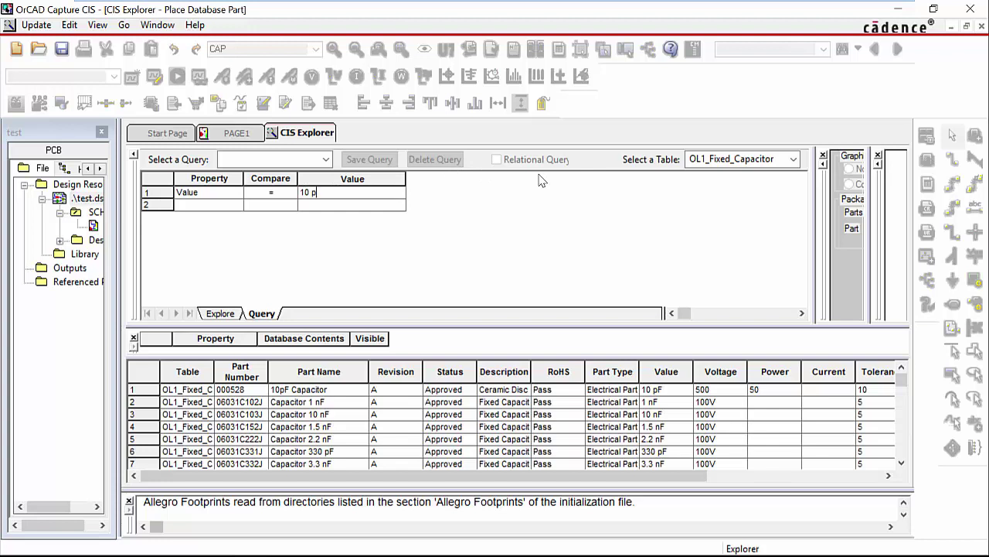
pyautogui.write('F')
pyautogui.press('Return')
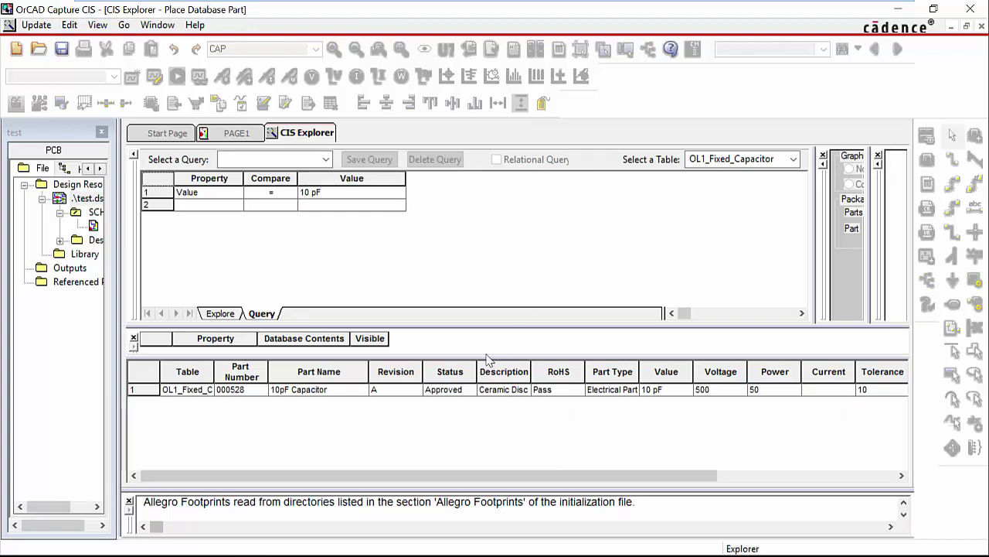
# - Preview the schematic symbol of the 10pF Capacitor found by the query and start placing the part on PAGE1
pyautogui.click(444, 389)
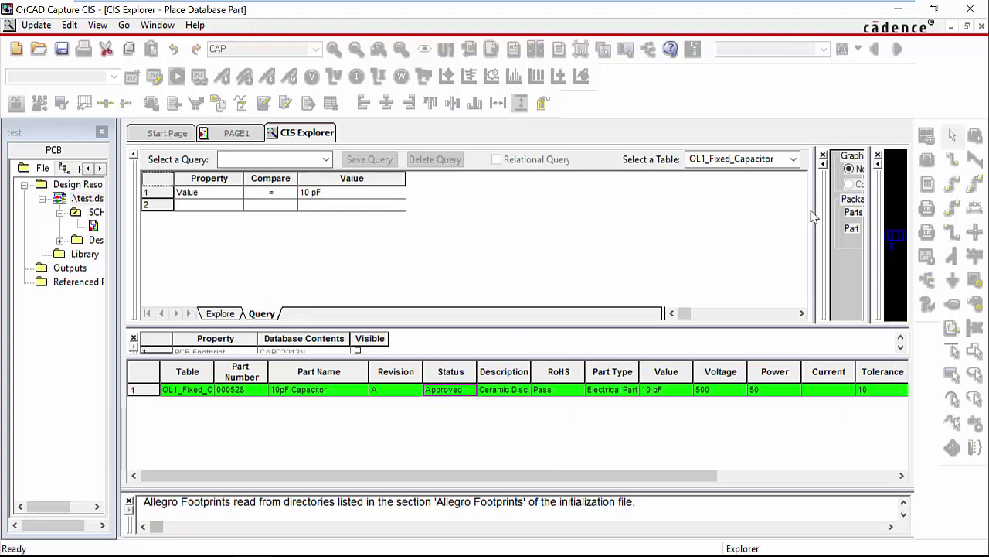
pyautogui.moveTo(815, 211); pyautogui.dragTo(550, 256)
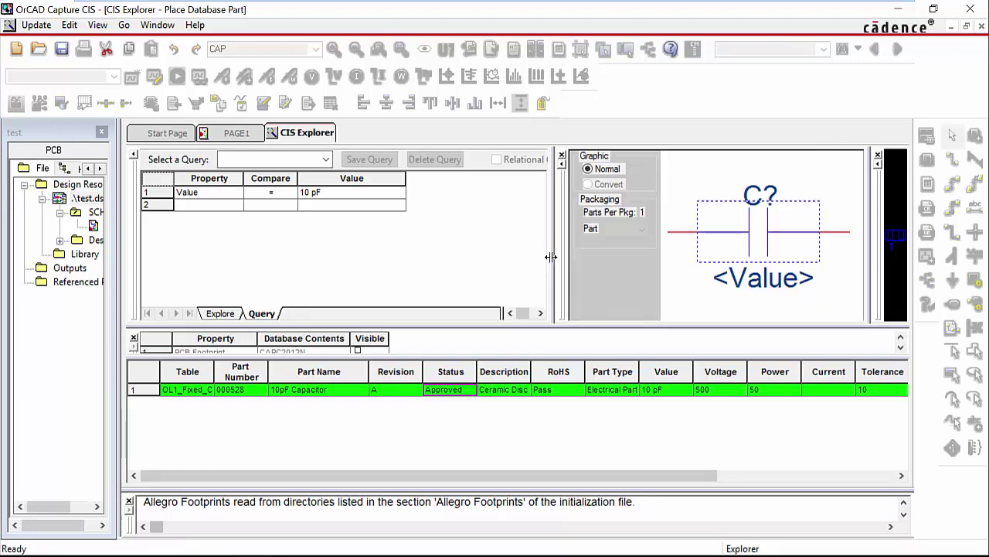
pyautogui.rightClick(330, 393)
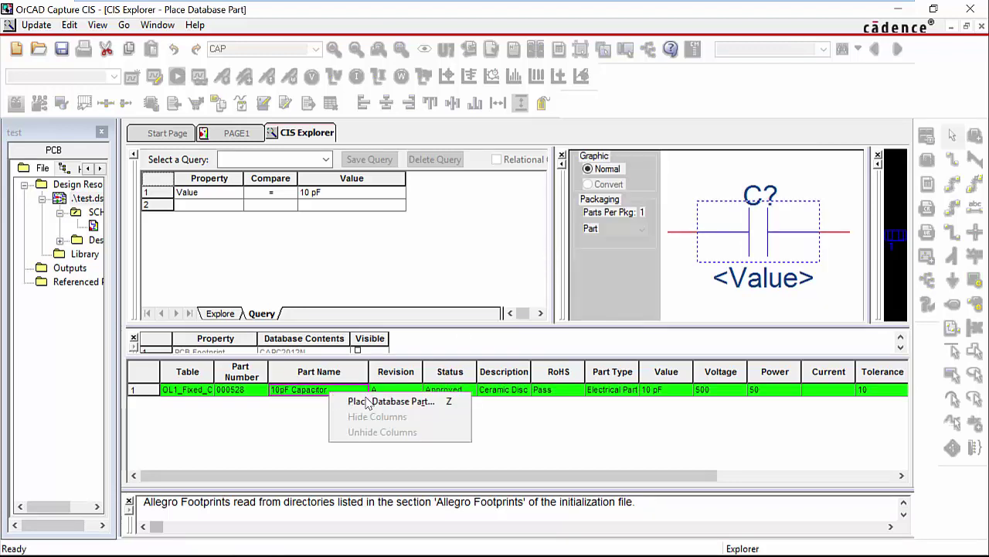
pyautogui.click(369, 402)
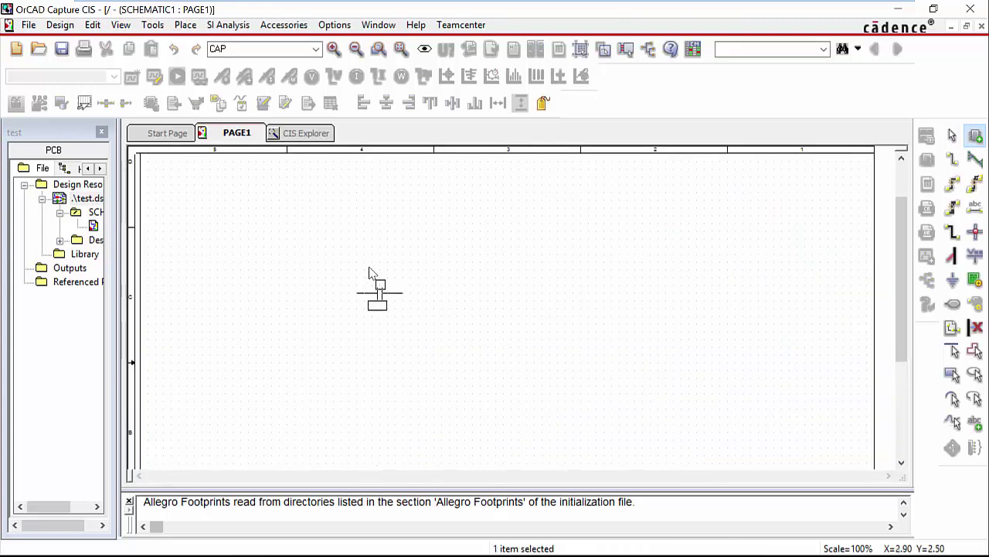